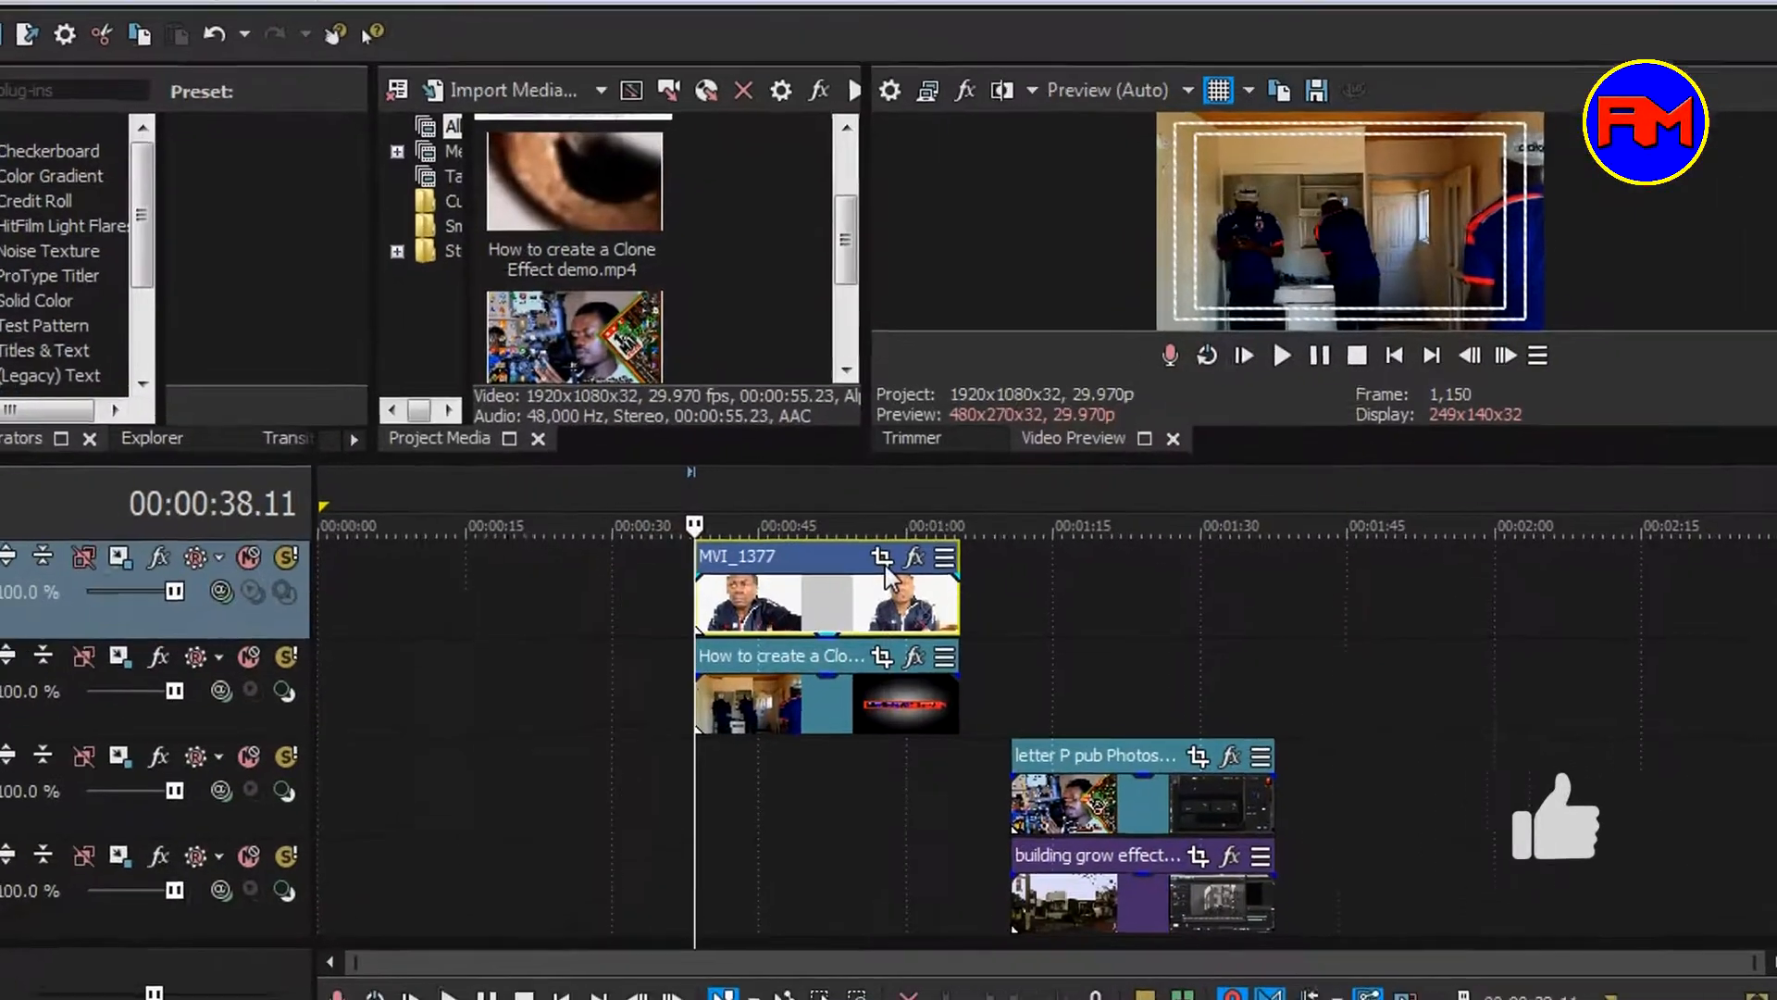
Step: Open Event Pan/Crop for the MVI_1377 clip and set its position width to 3,840, keeping the video preview in view
click(880, 556)
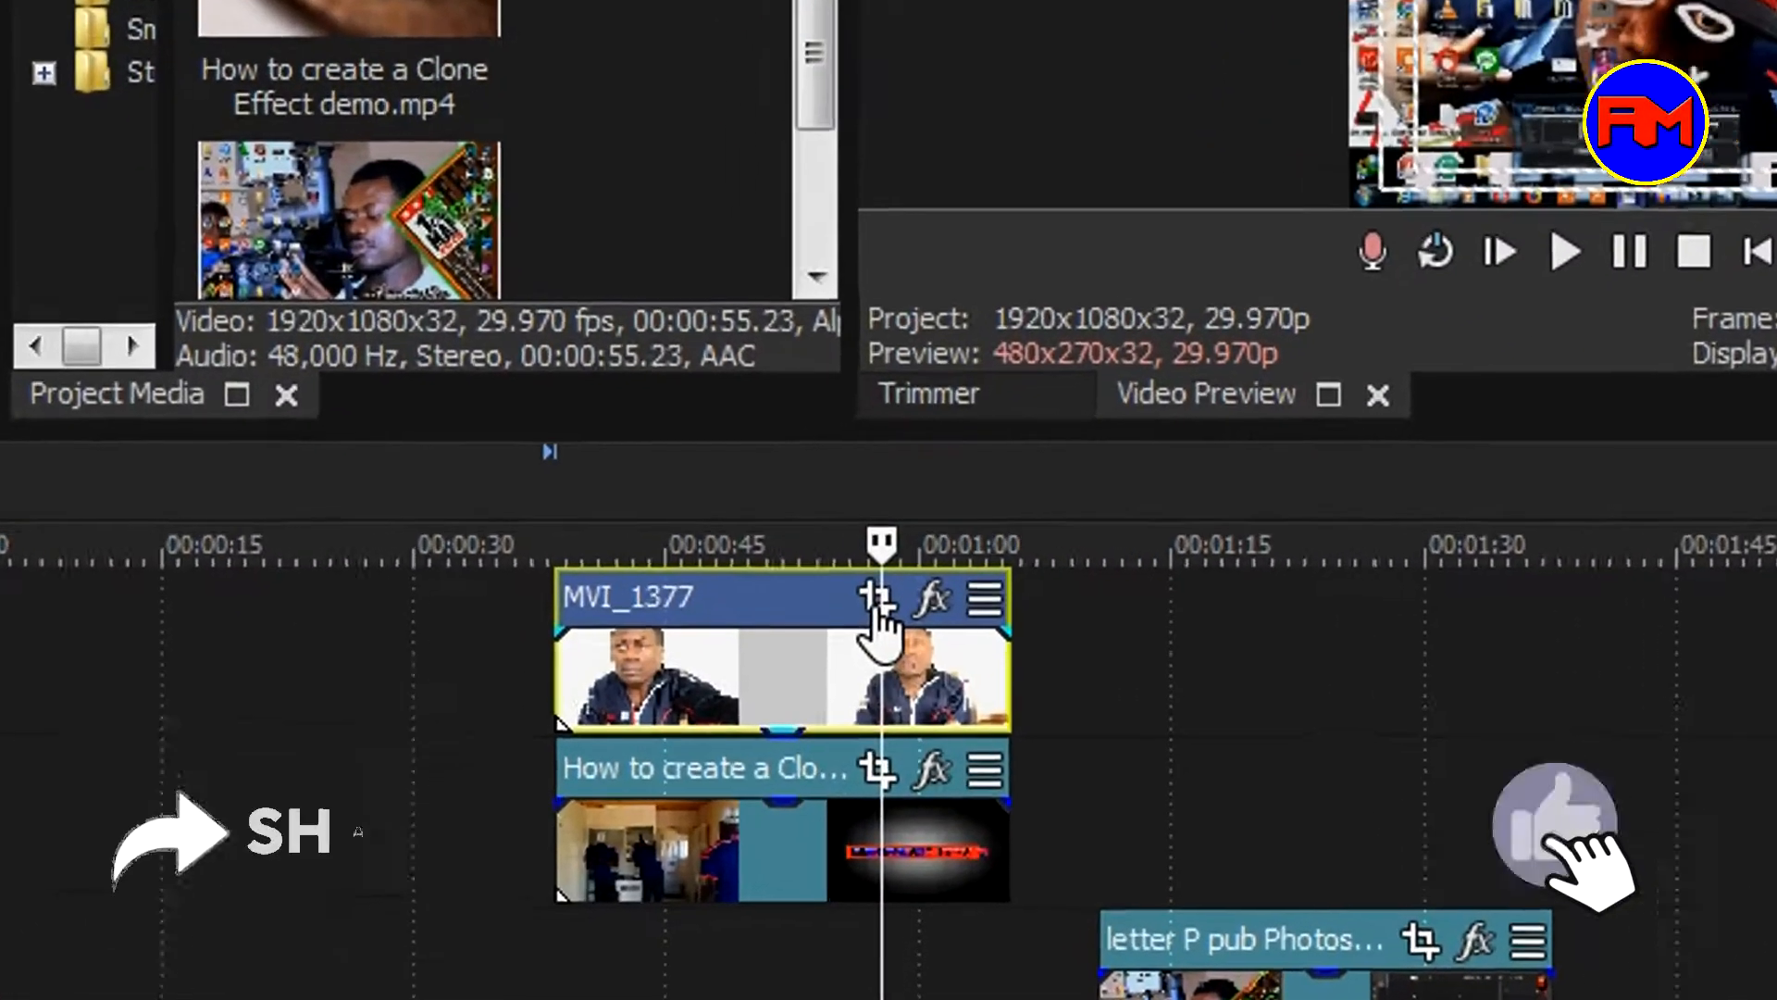
click(878, 572)
click(807, 690)
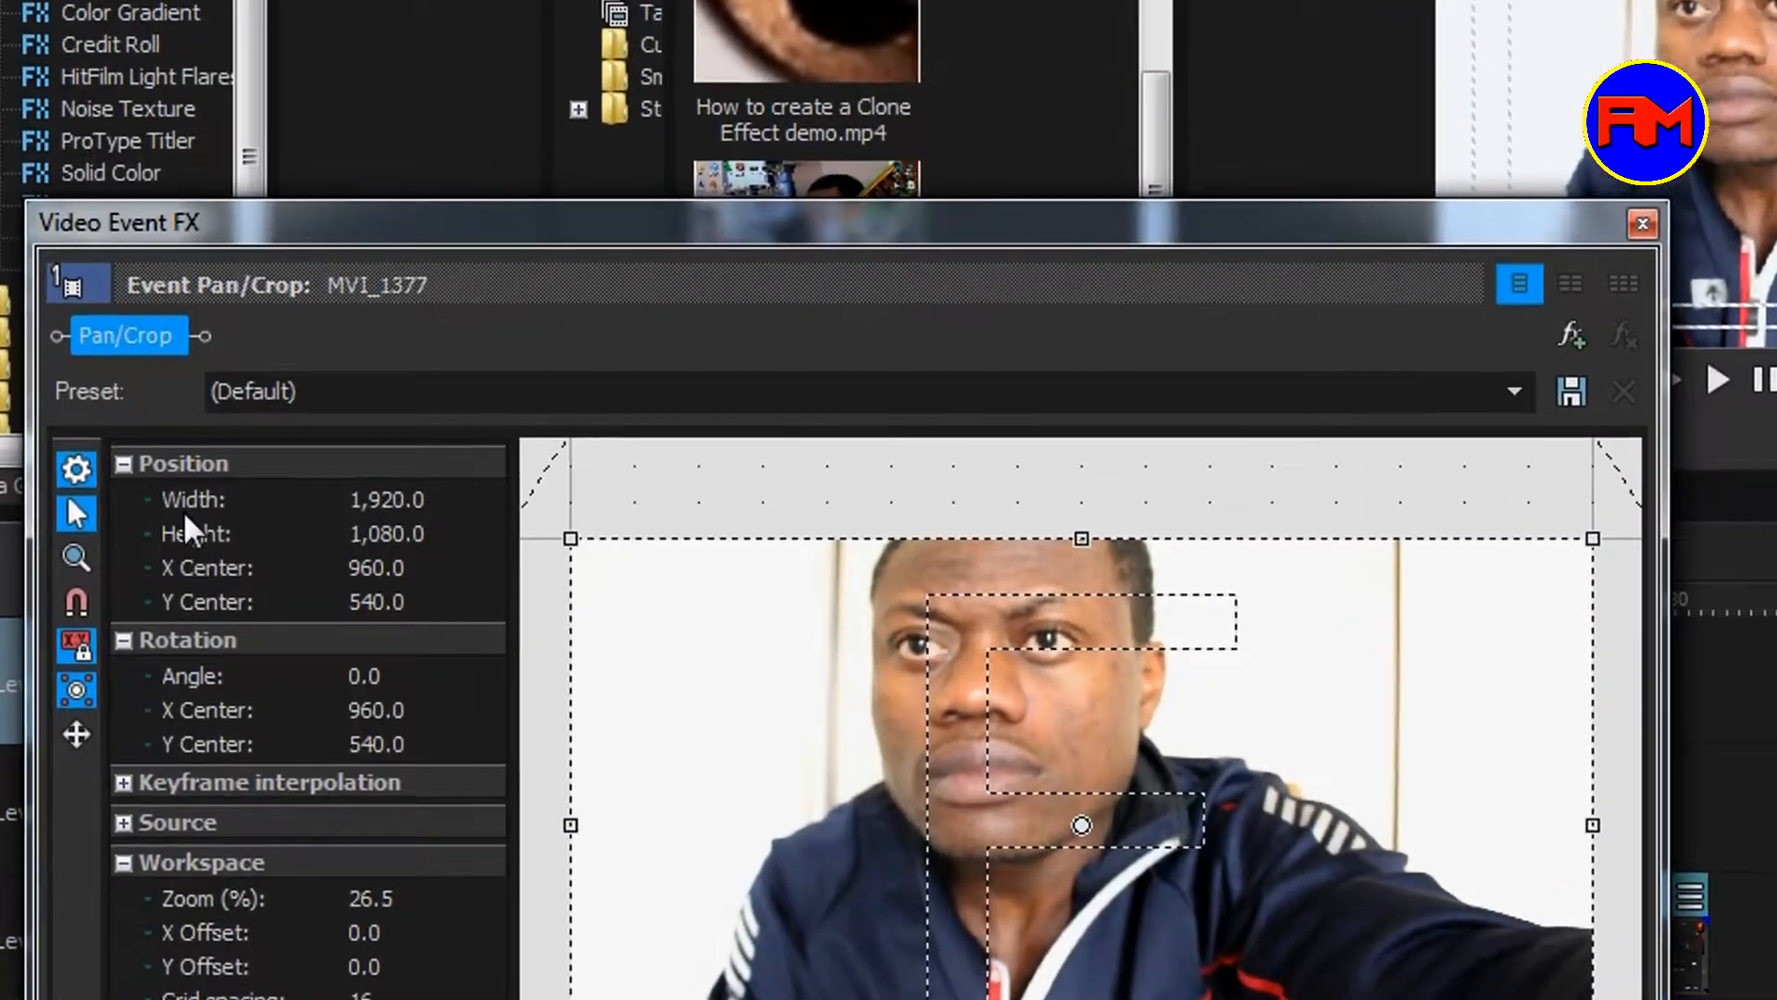
double_click(387, 500)
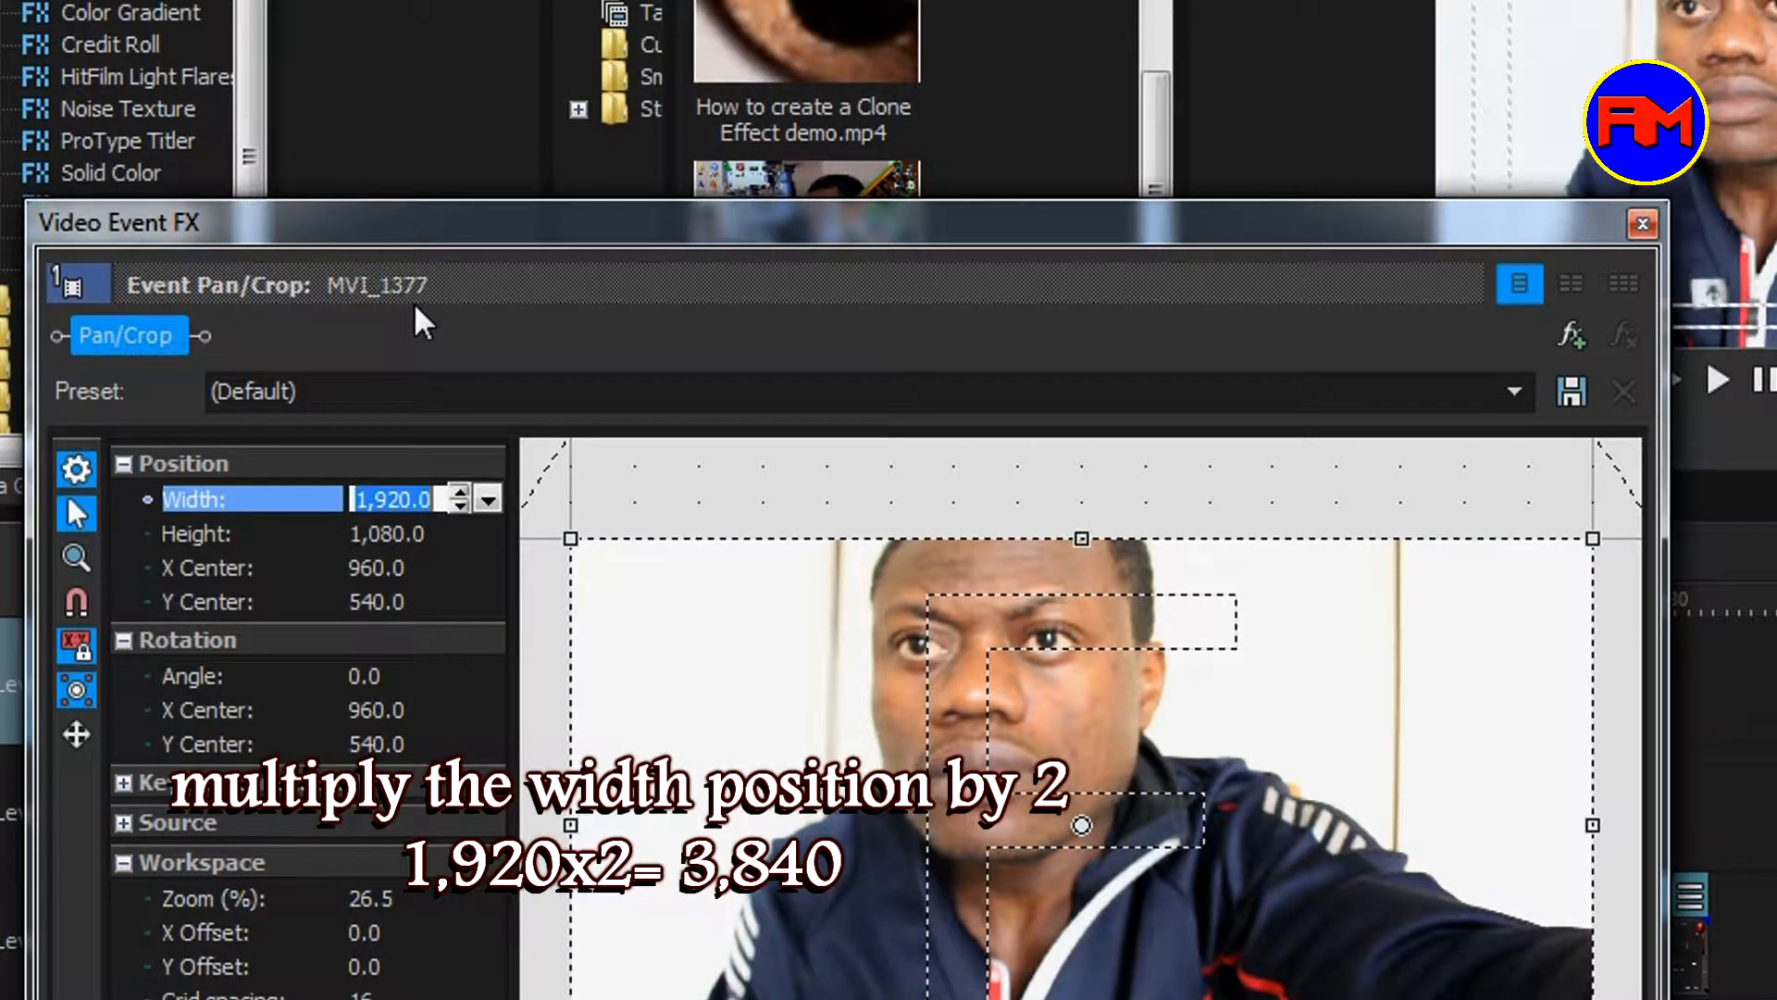
text(3,8)
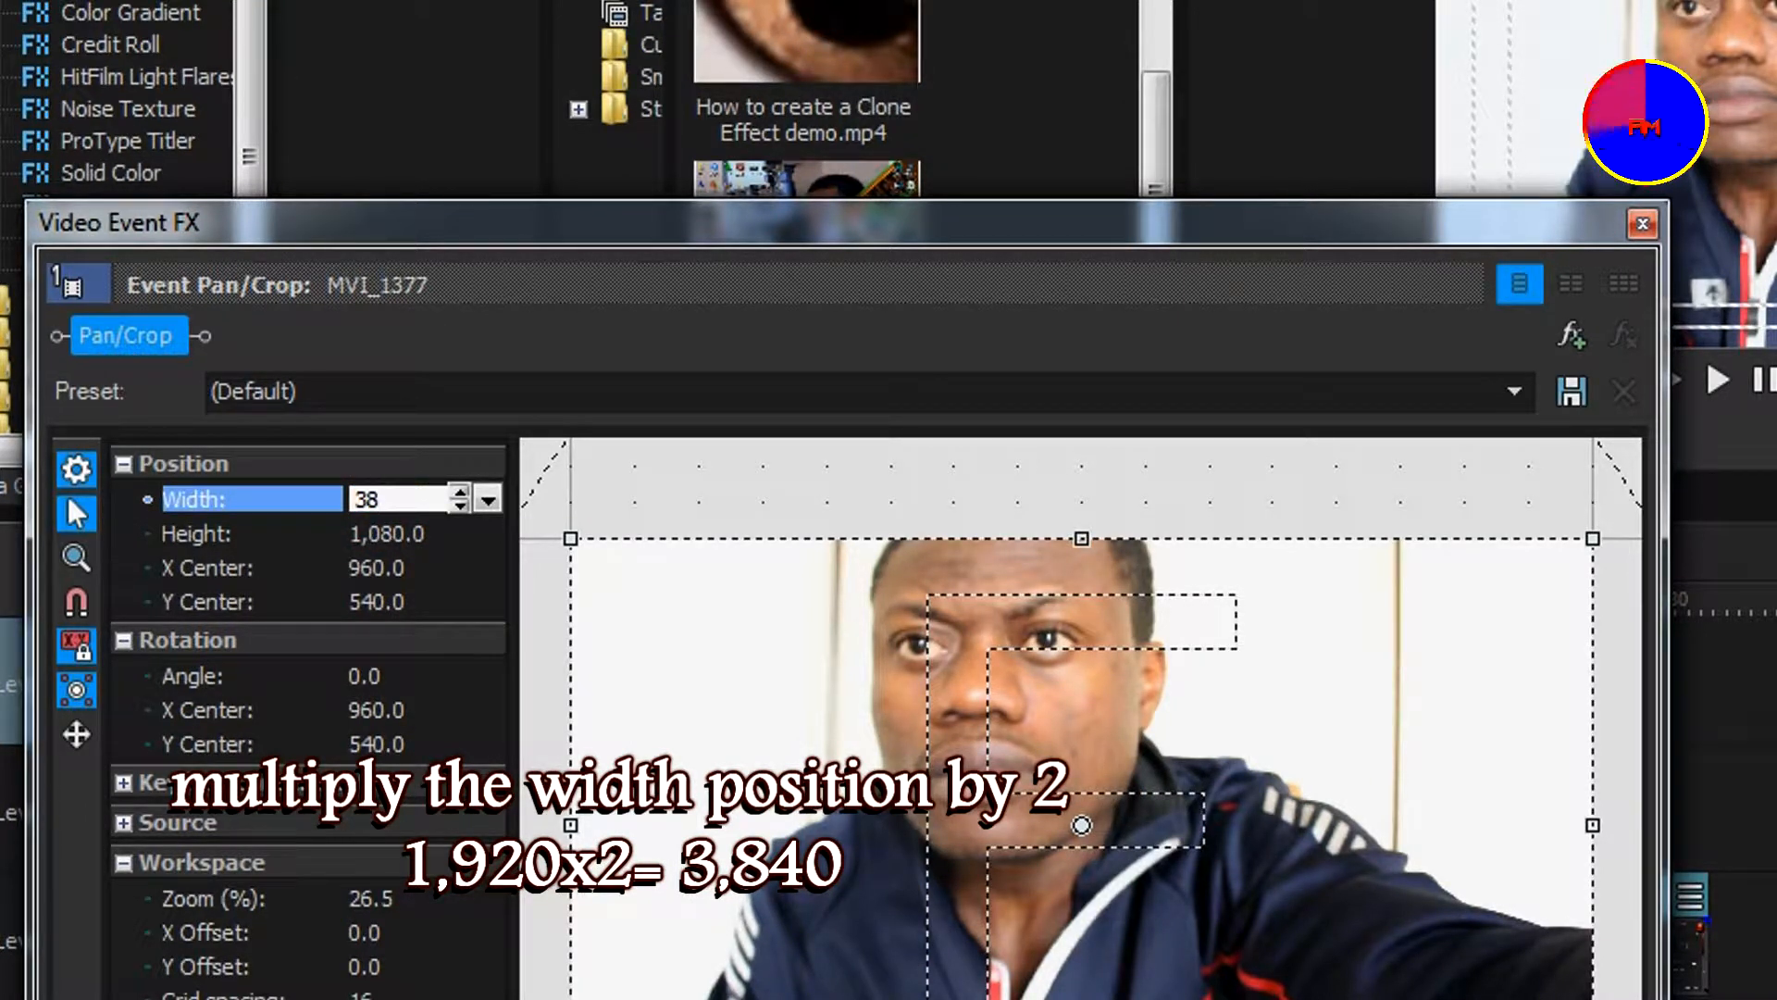
text(40)
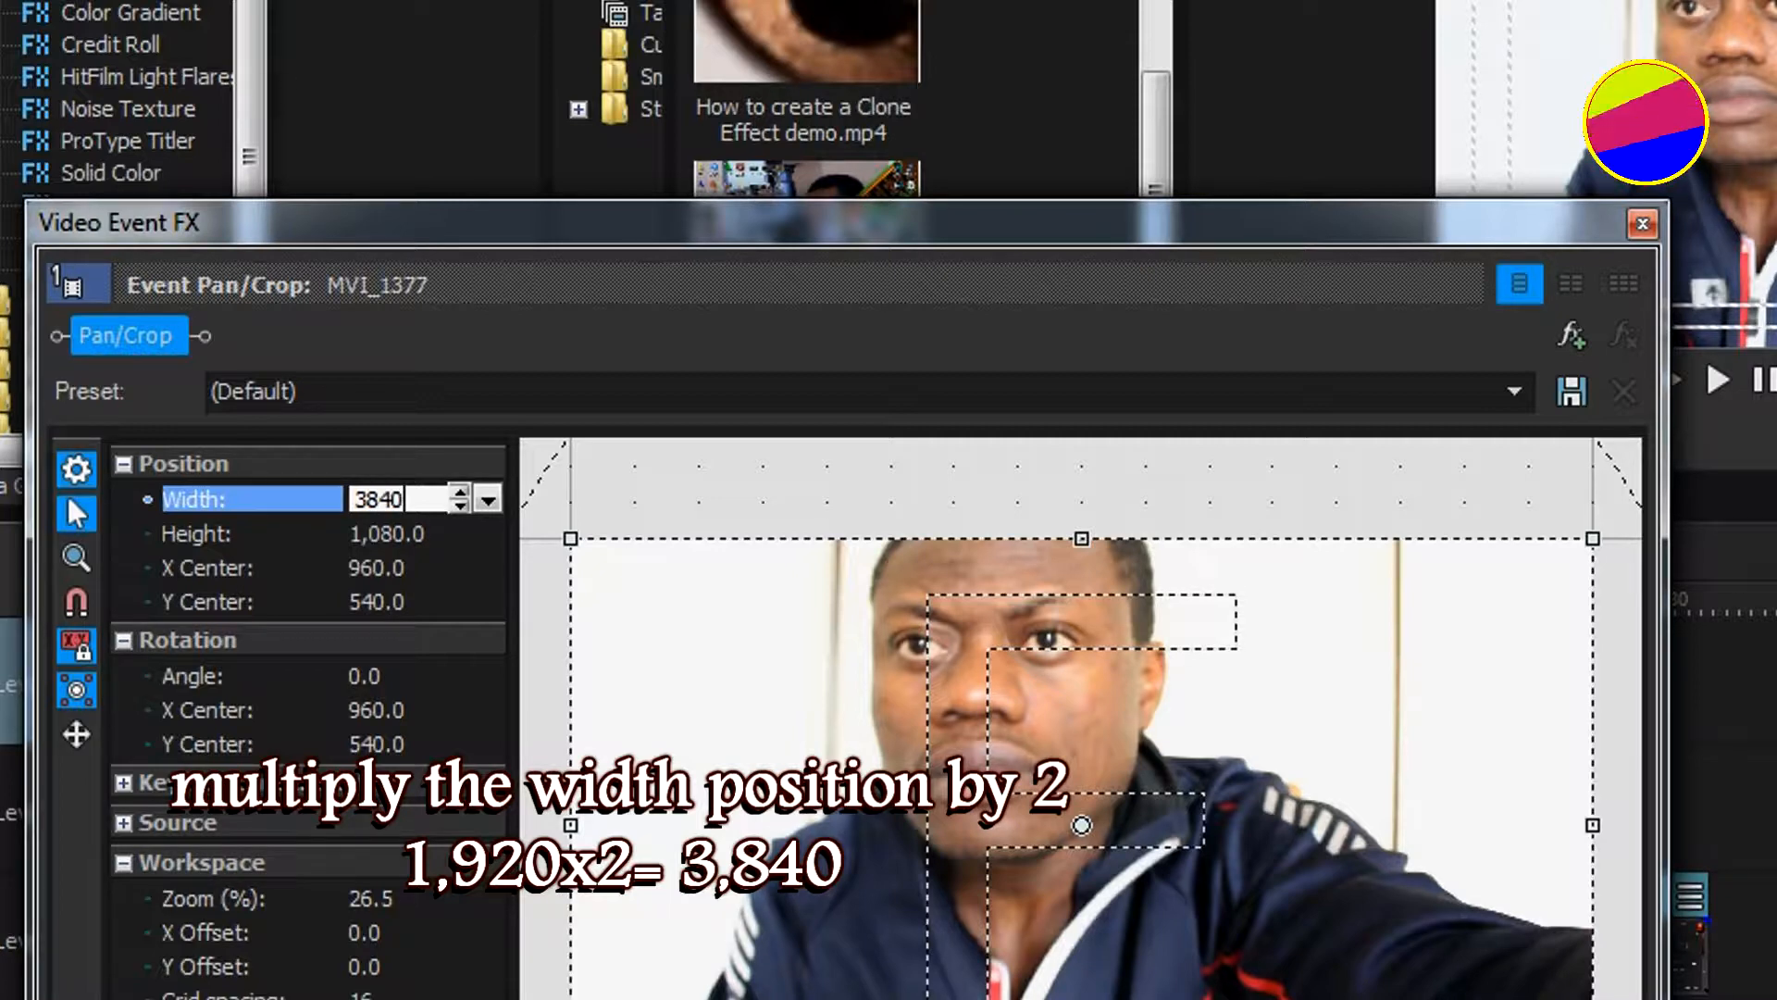
key(Return)
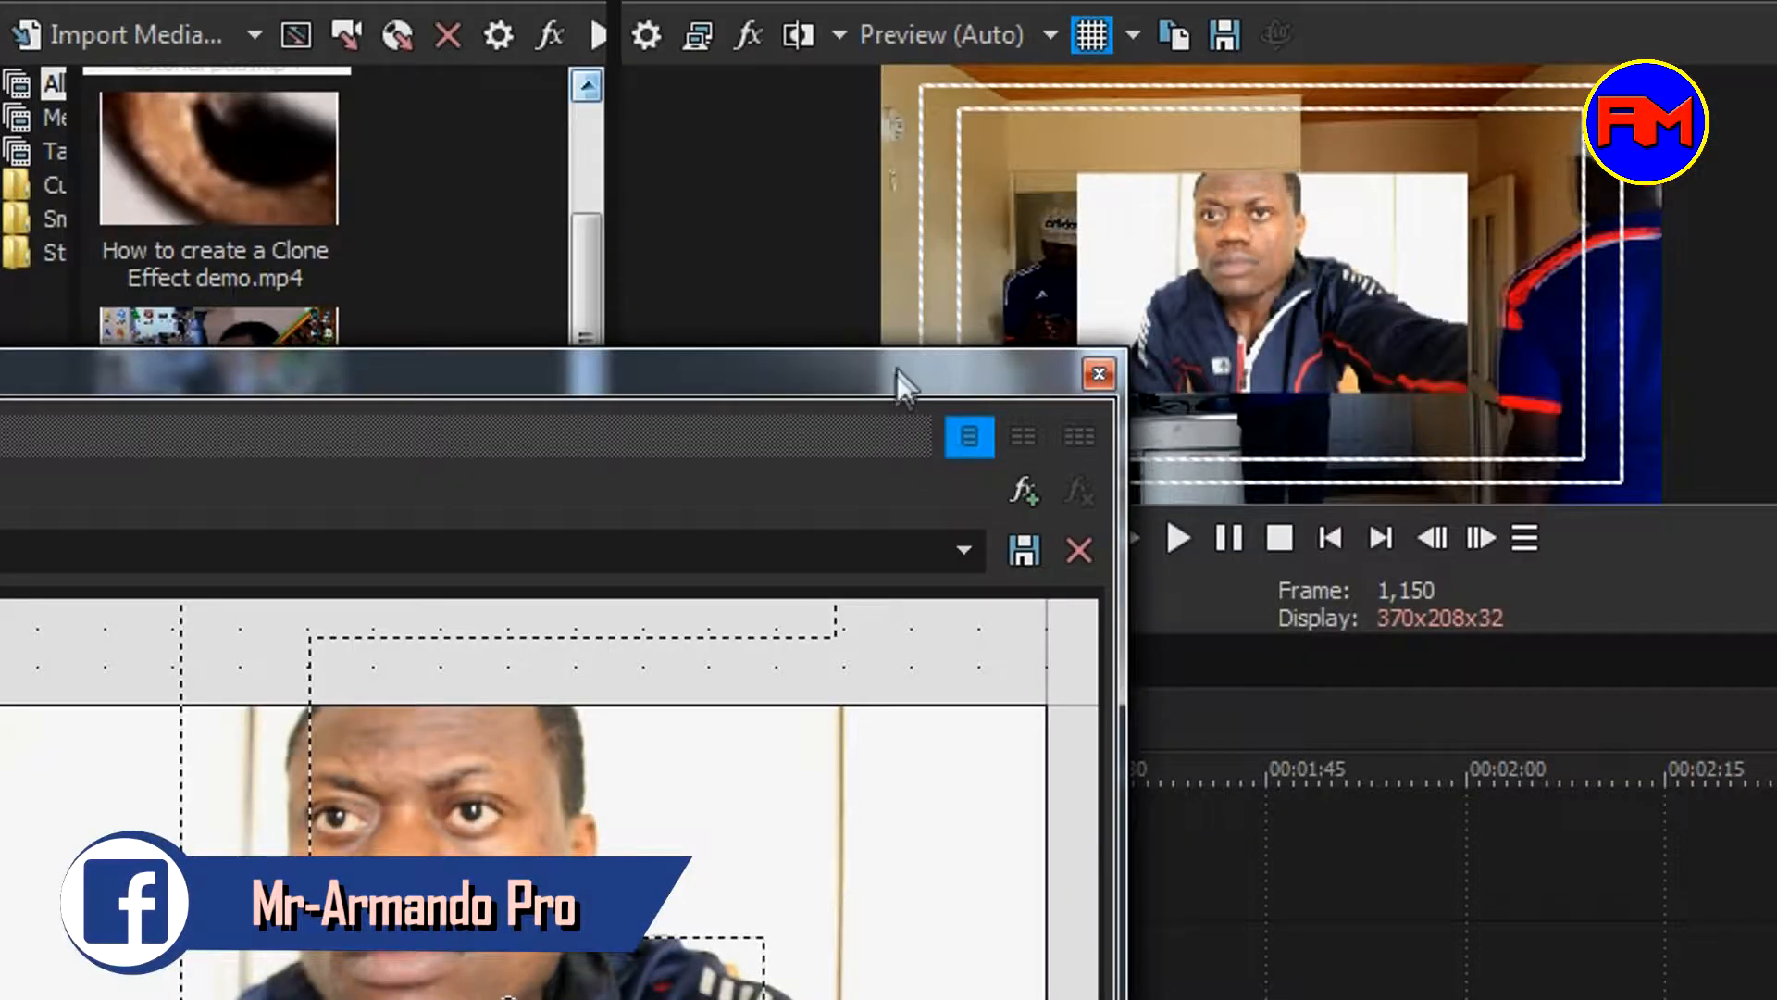
drag(896, 365, 647, 498)
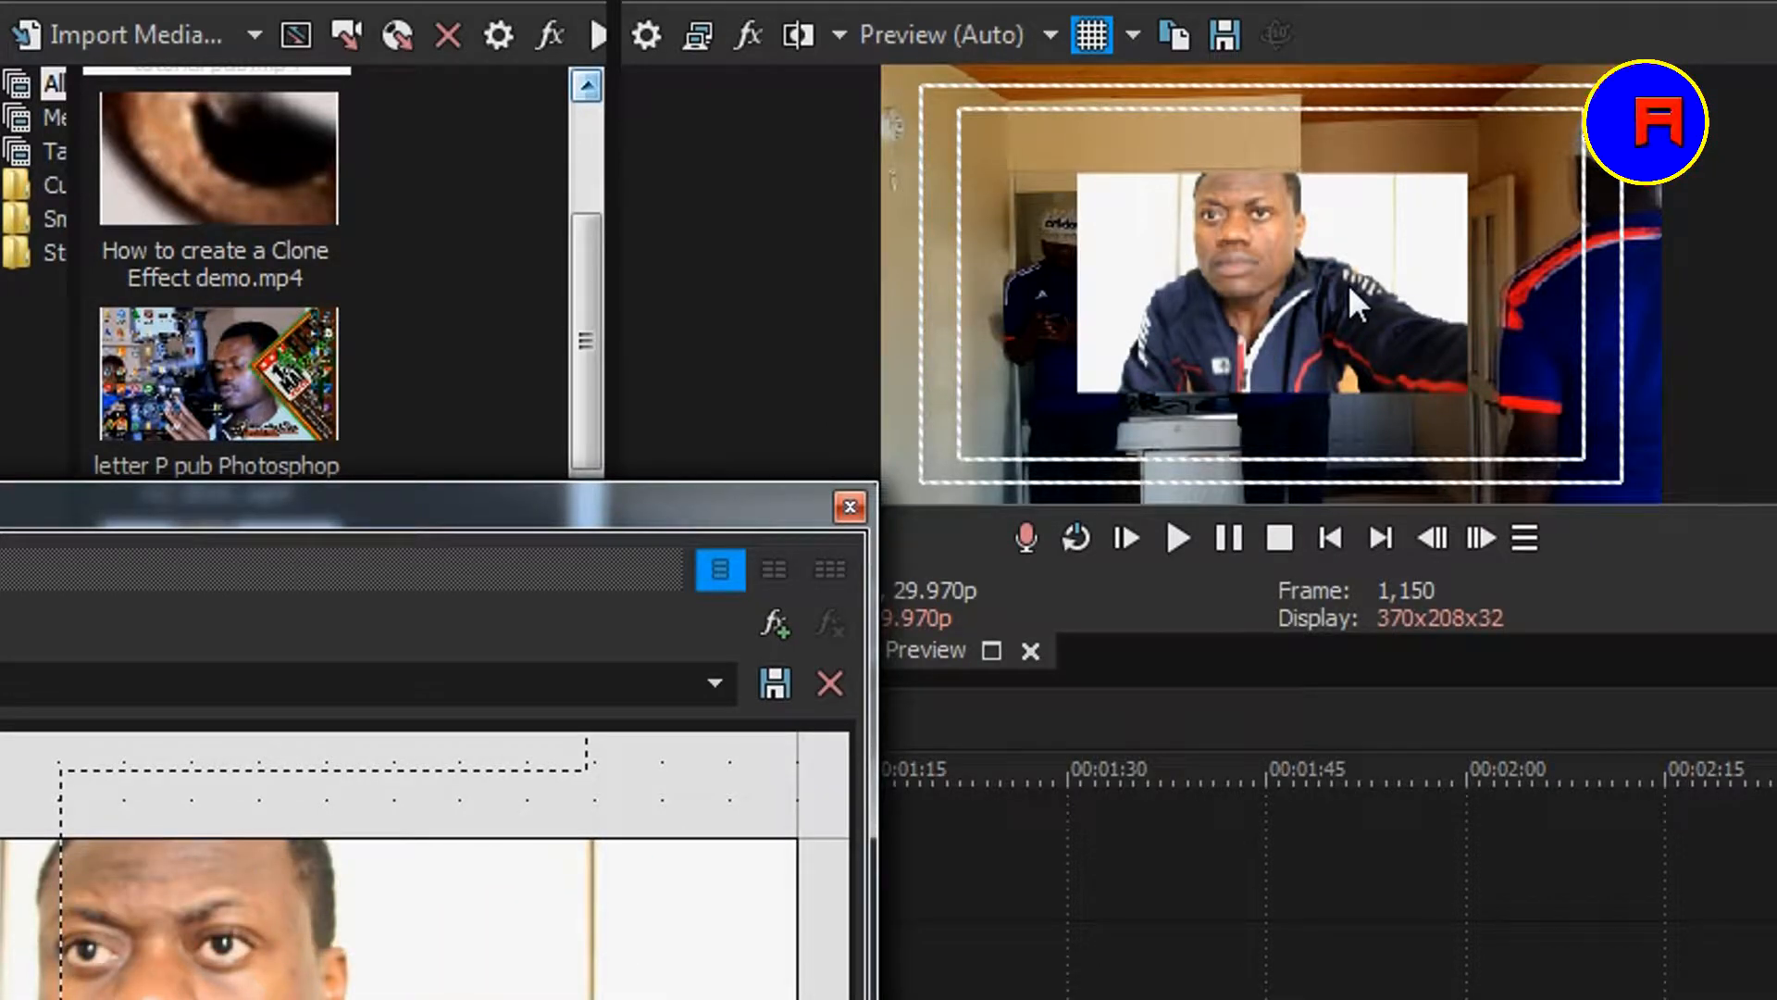
drag(408, 513, 659, 368)
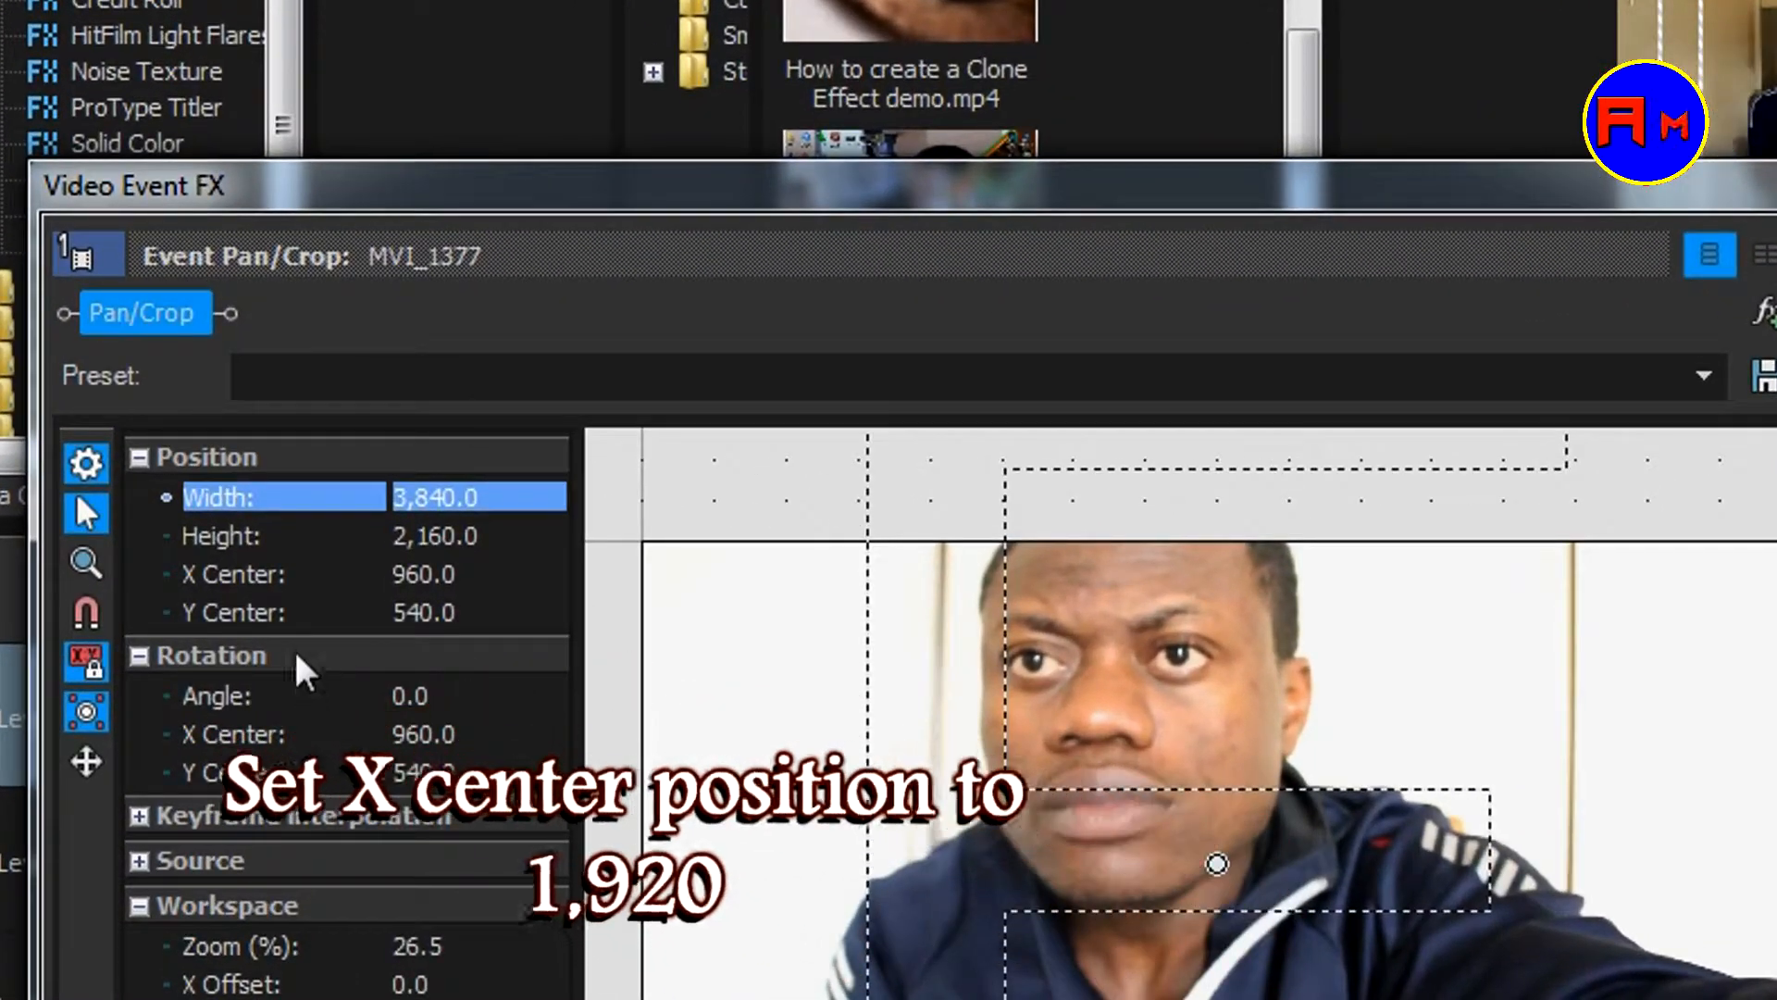
Step: Set the MVI_1377 clip's position X Center to 1,920 and close its pan/crop window
click(404, 578)
text(1920)
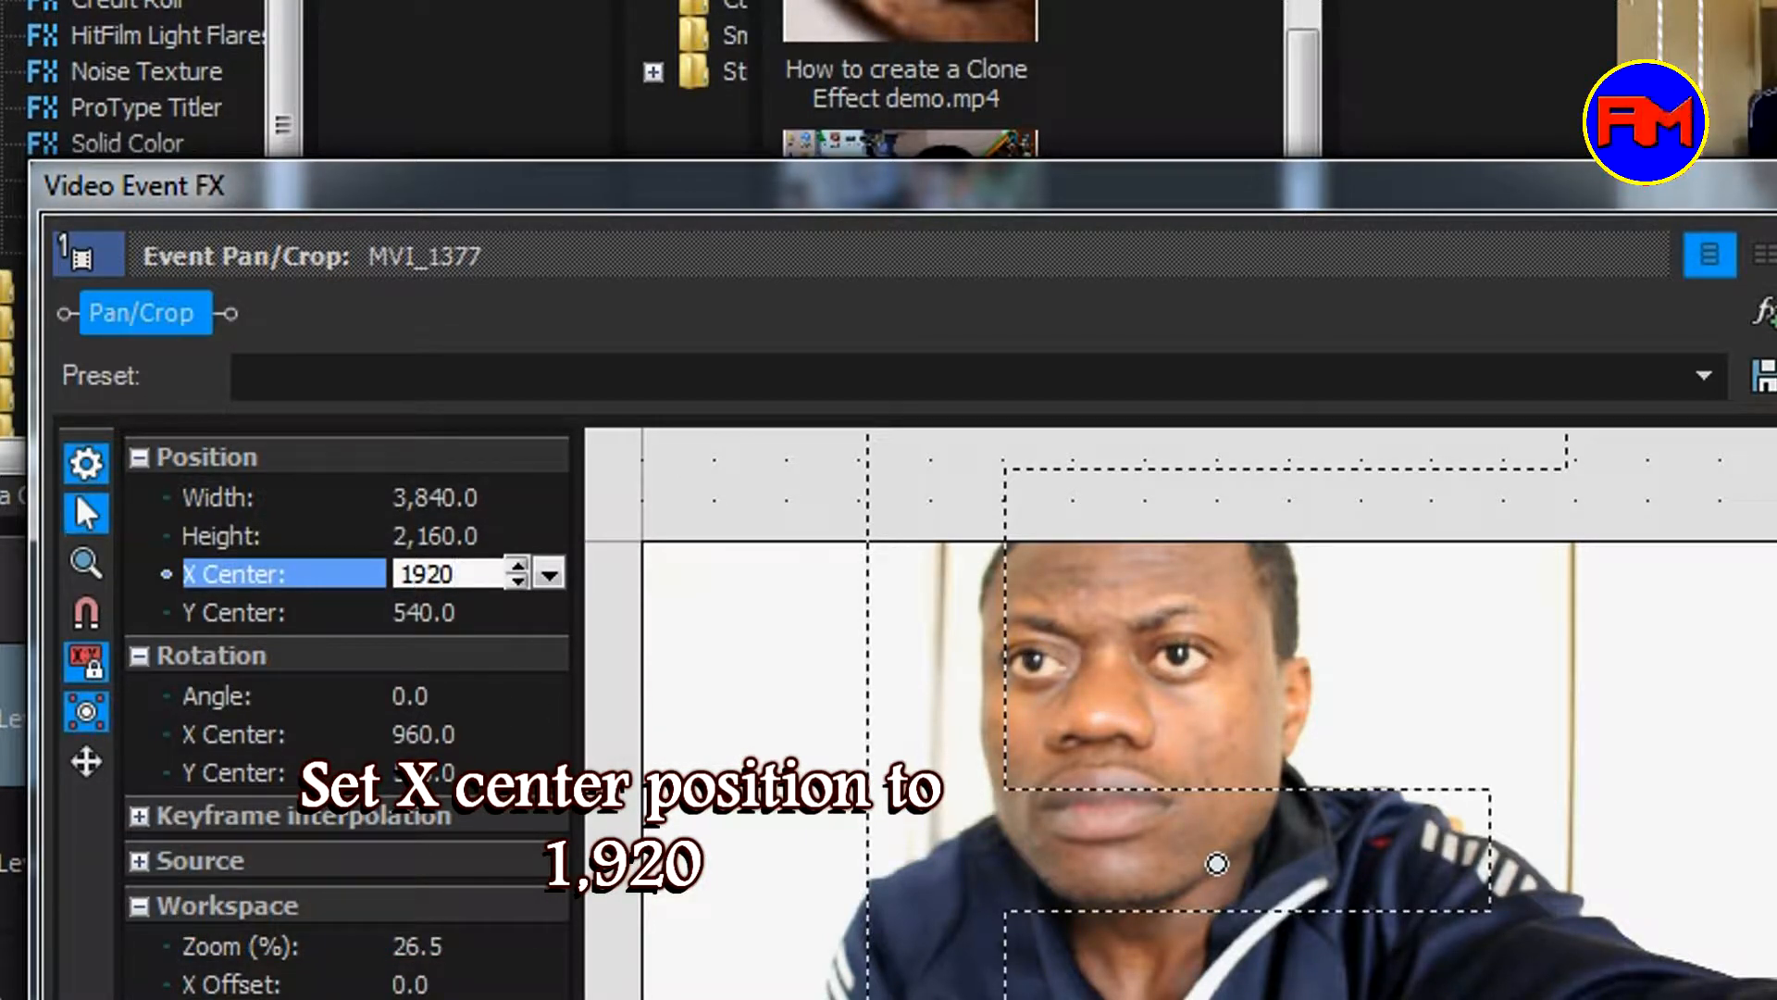
key(Return)
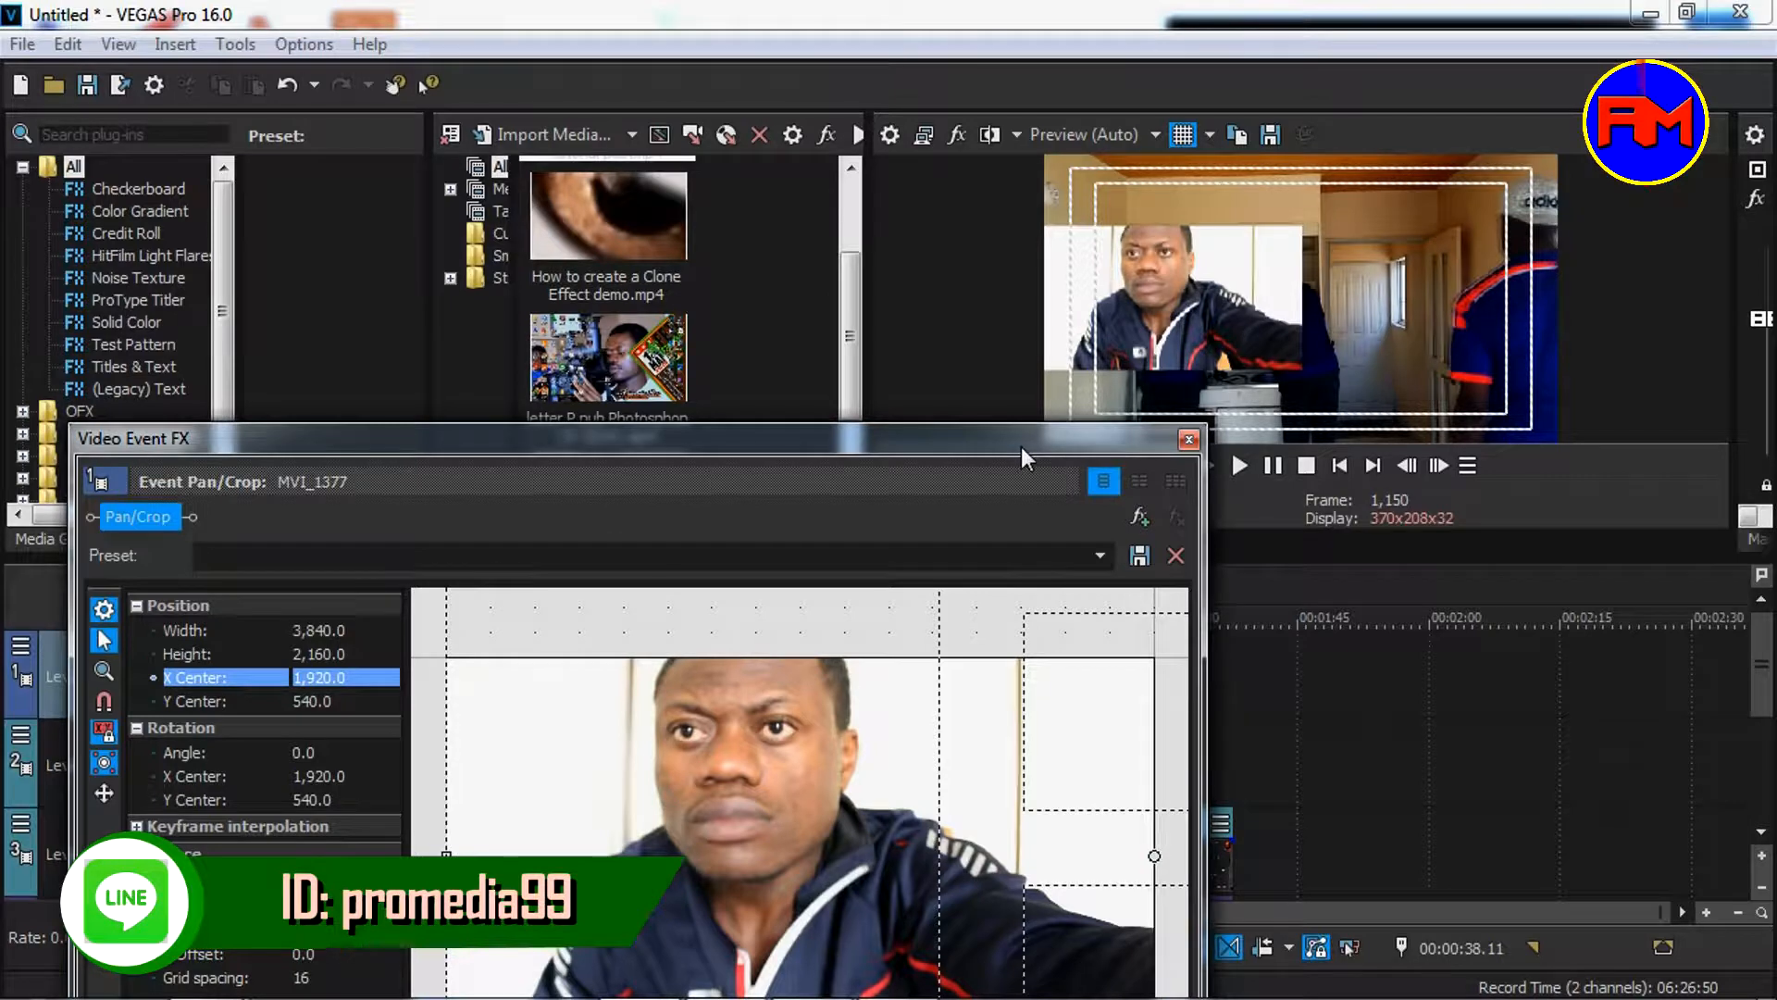
drag(1032, 455, 987, 378)
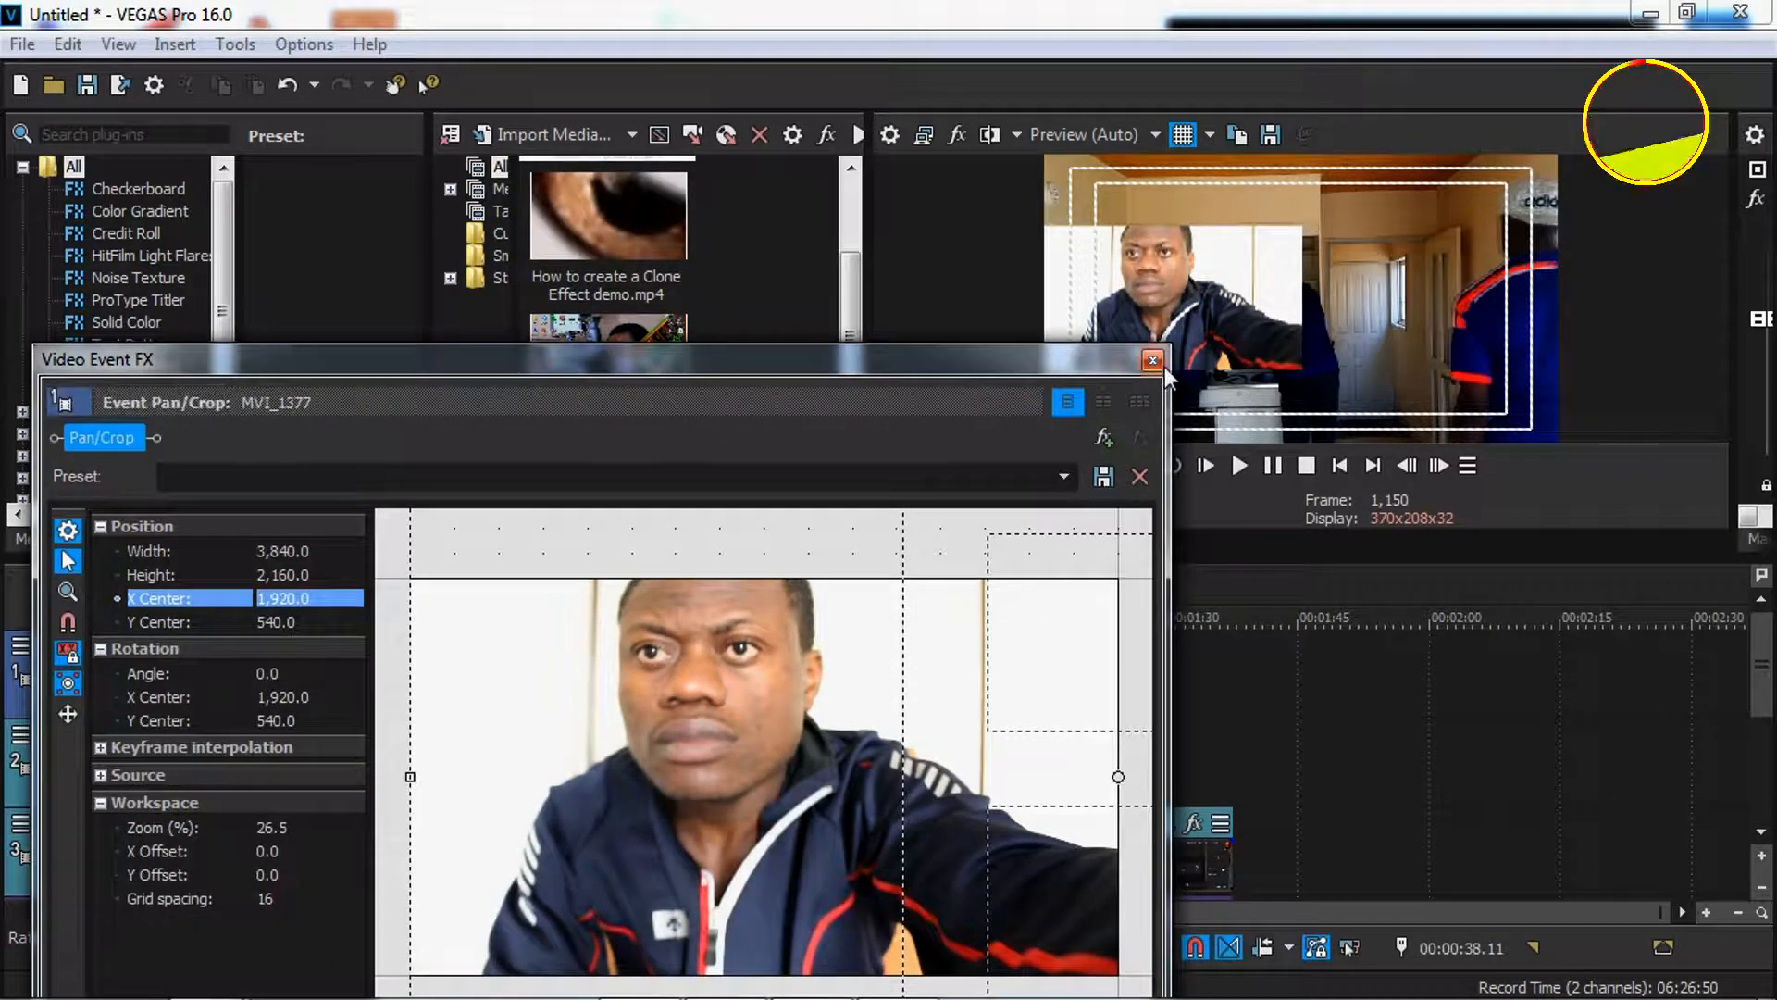
click(1161, 374)
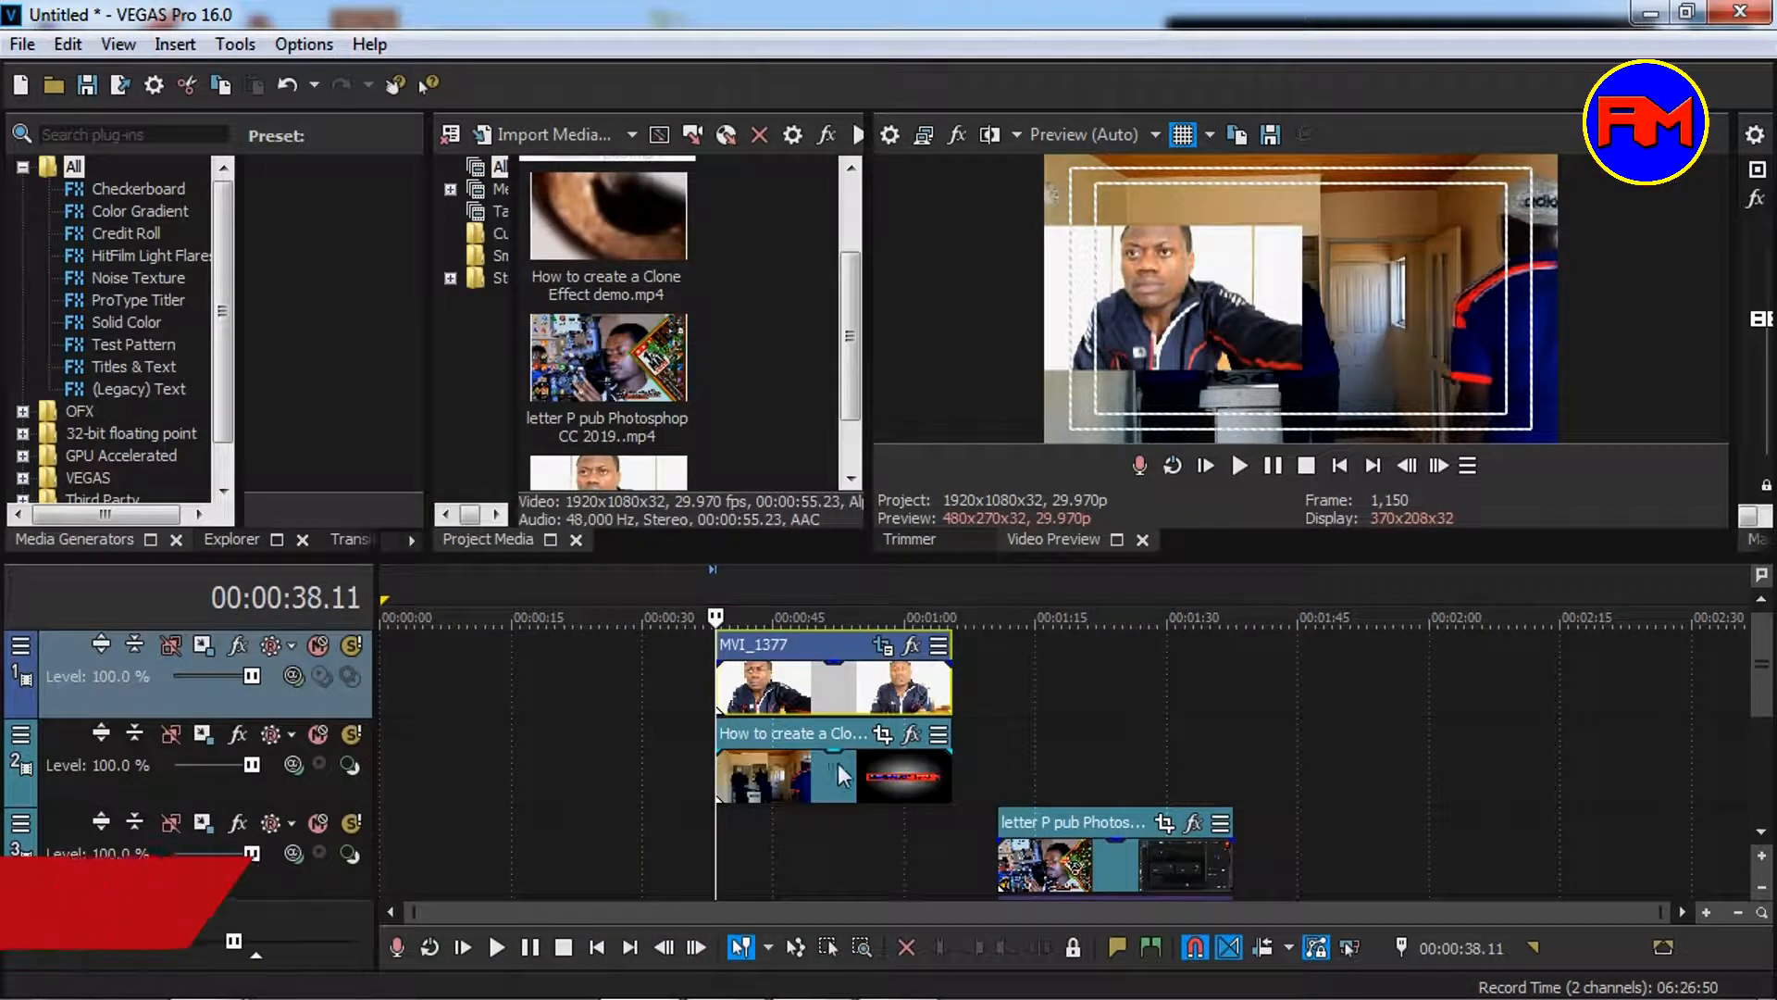
Step: In the pan/crop settings of the clone effect demo clip, set the position width to 3,840 and X Center to 0.0
click(883, 735)
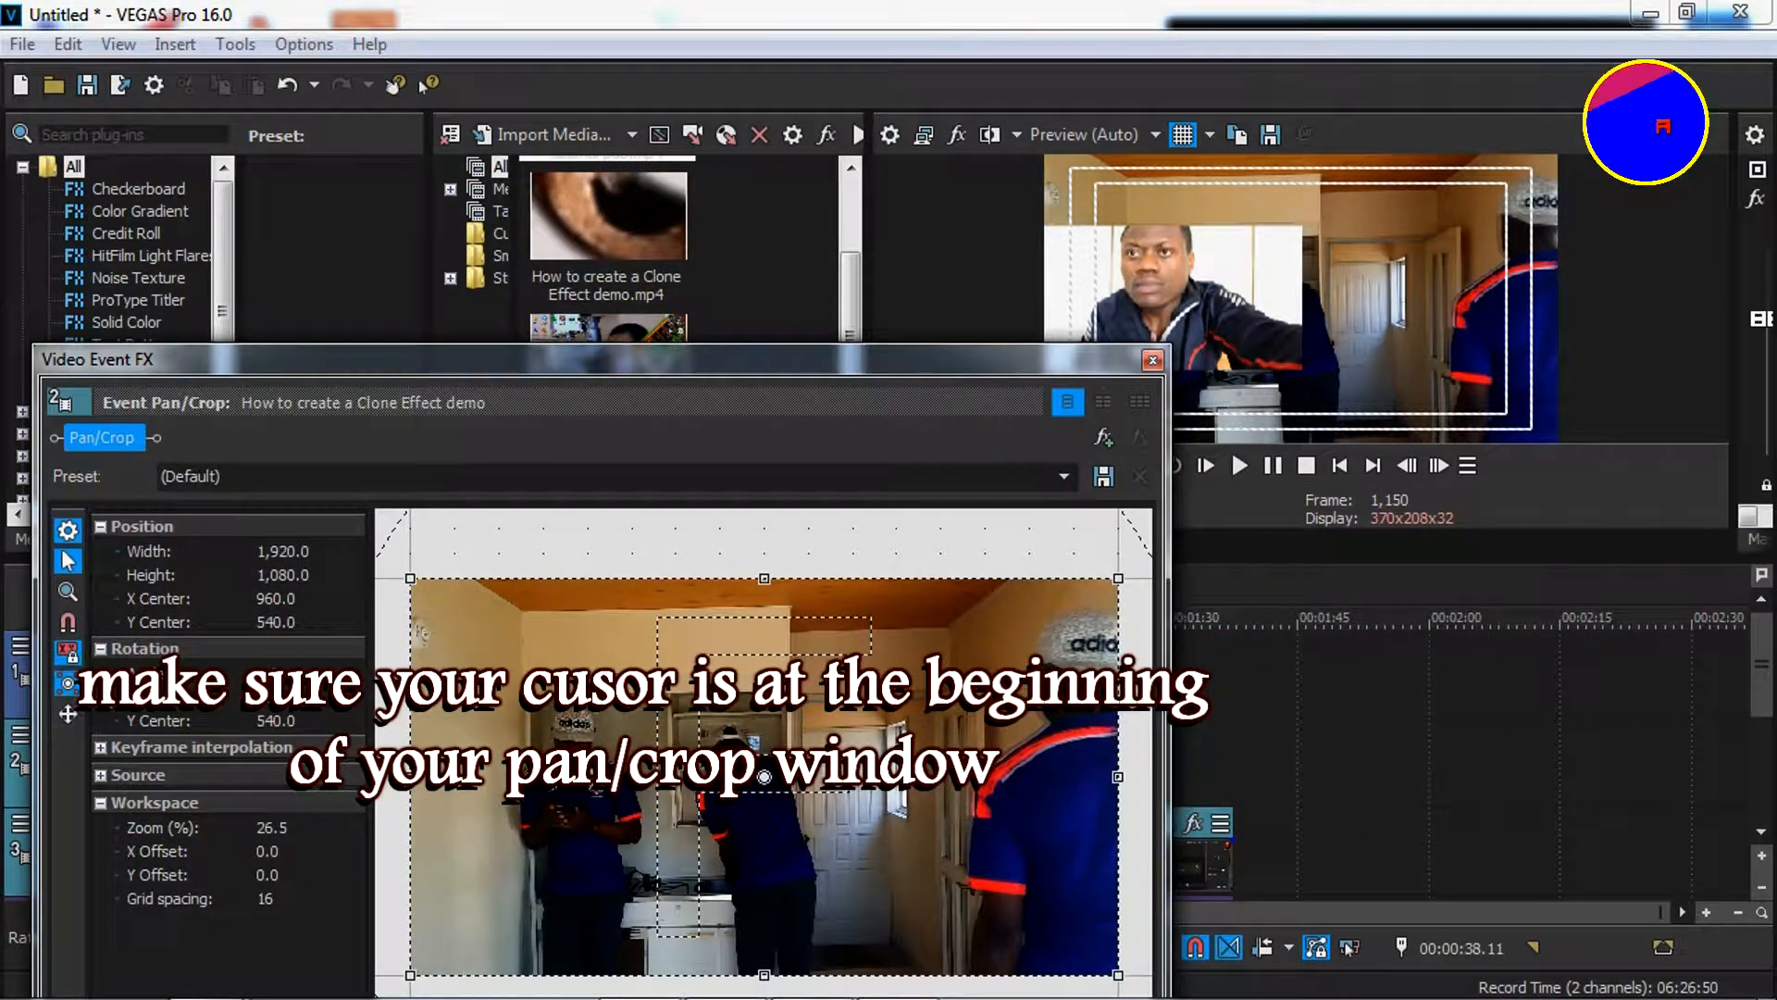
click(158, 560)
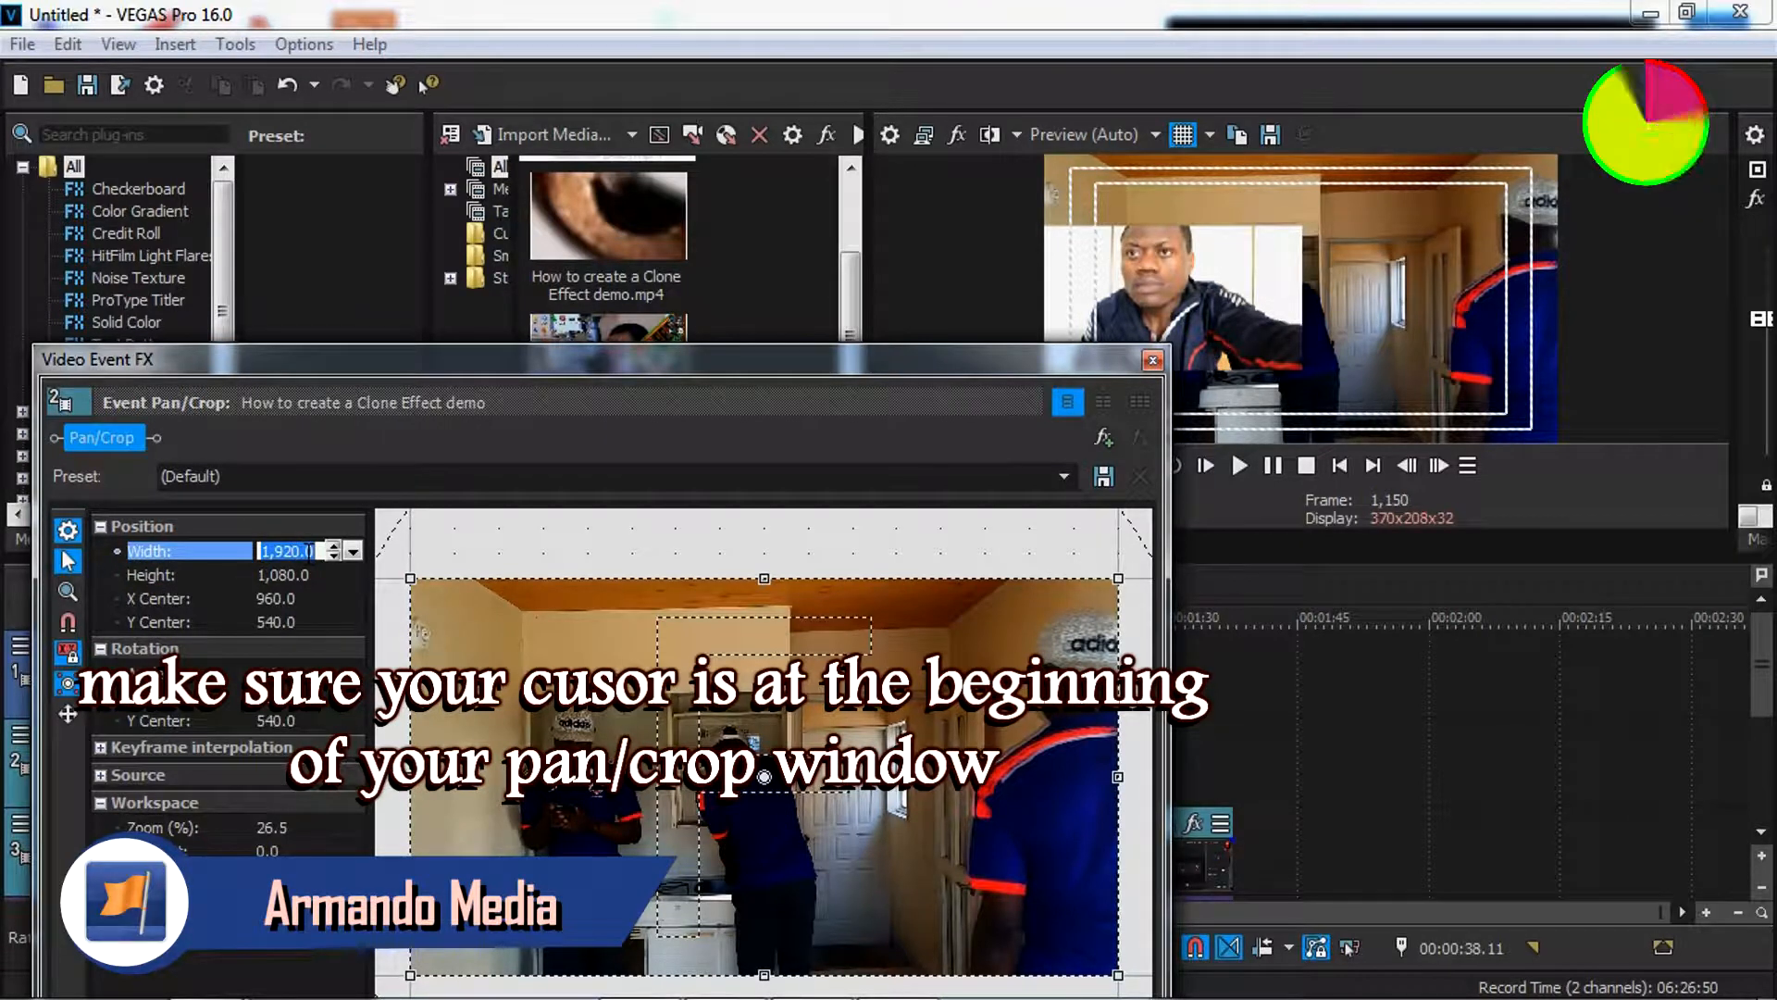
click(309, 554)
double_click(309, 553)
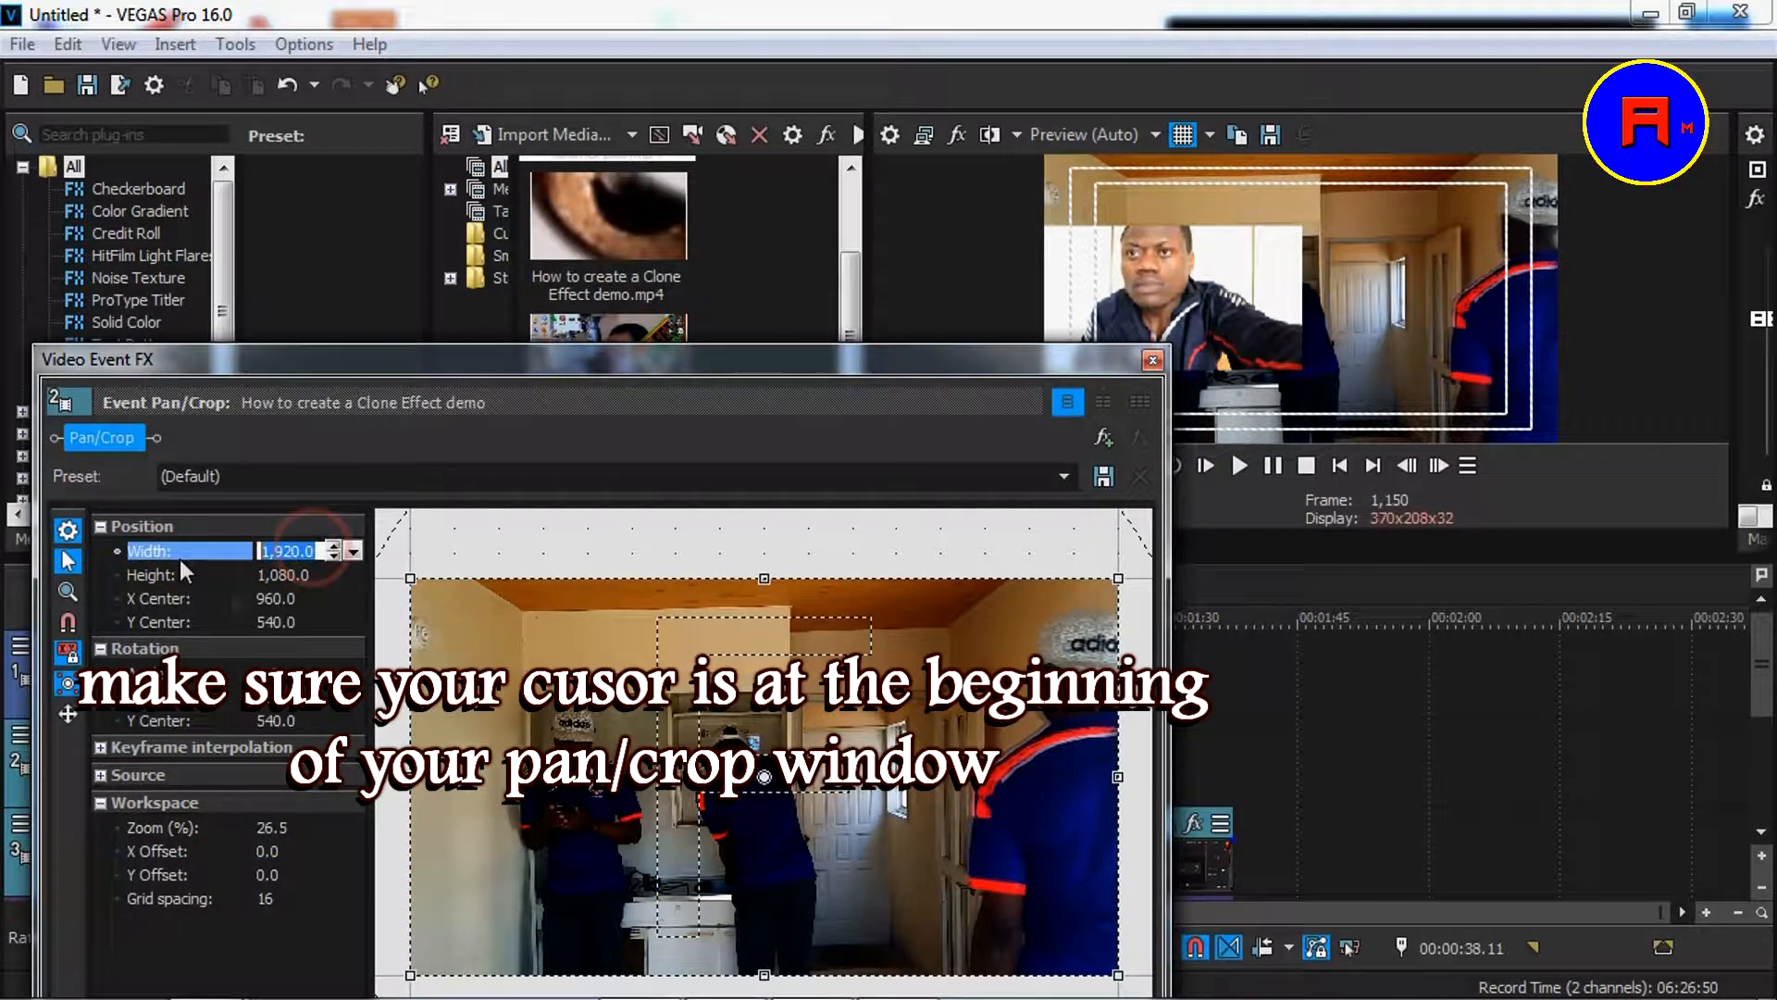
text(3)
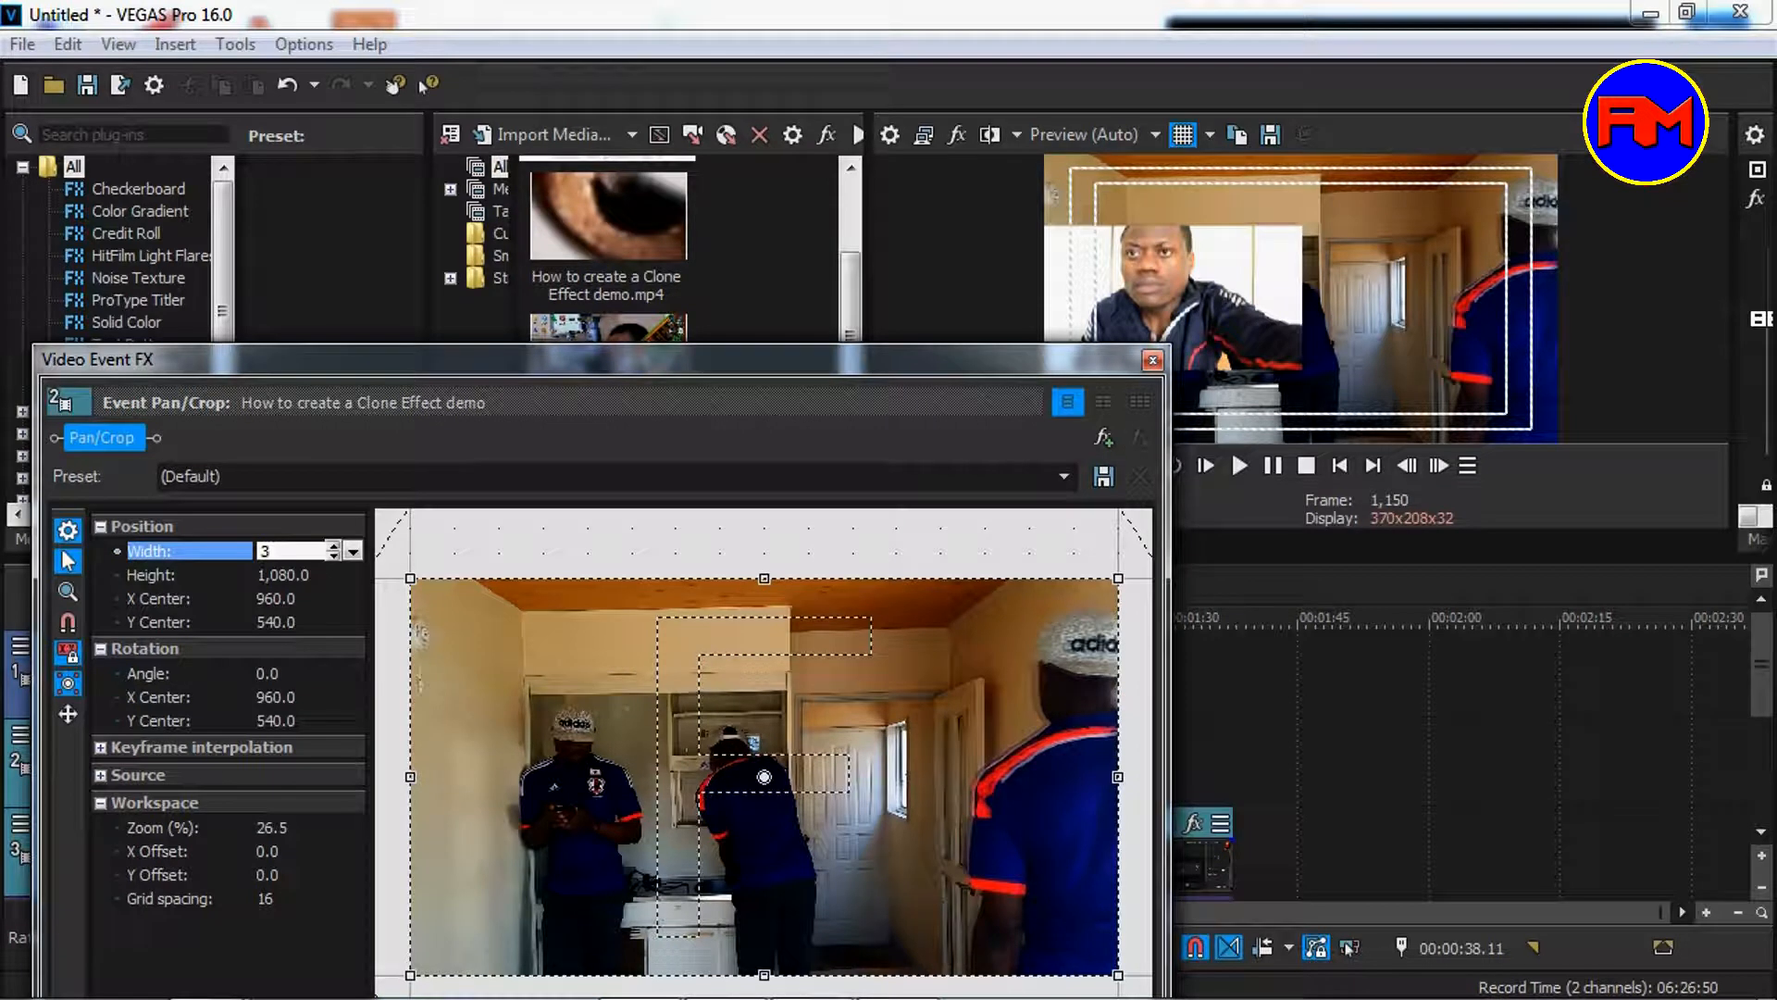
text(,840)
key(Return)
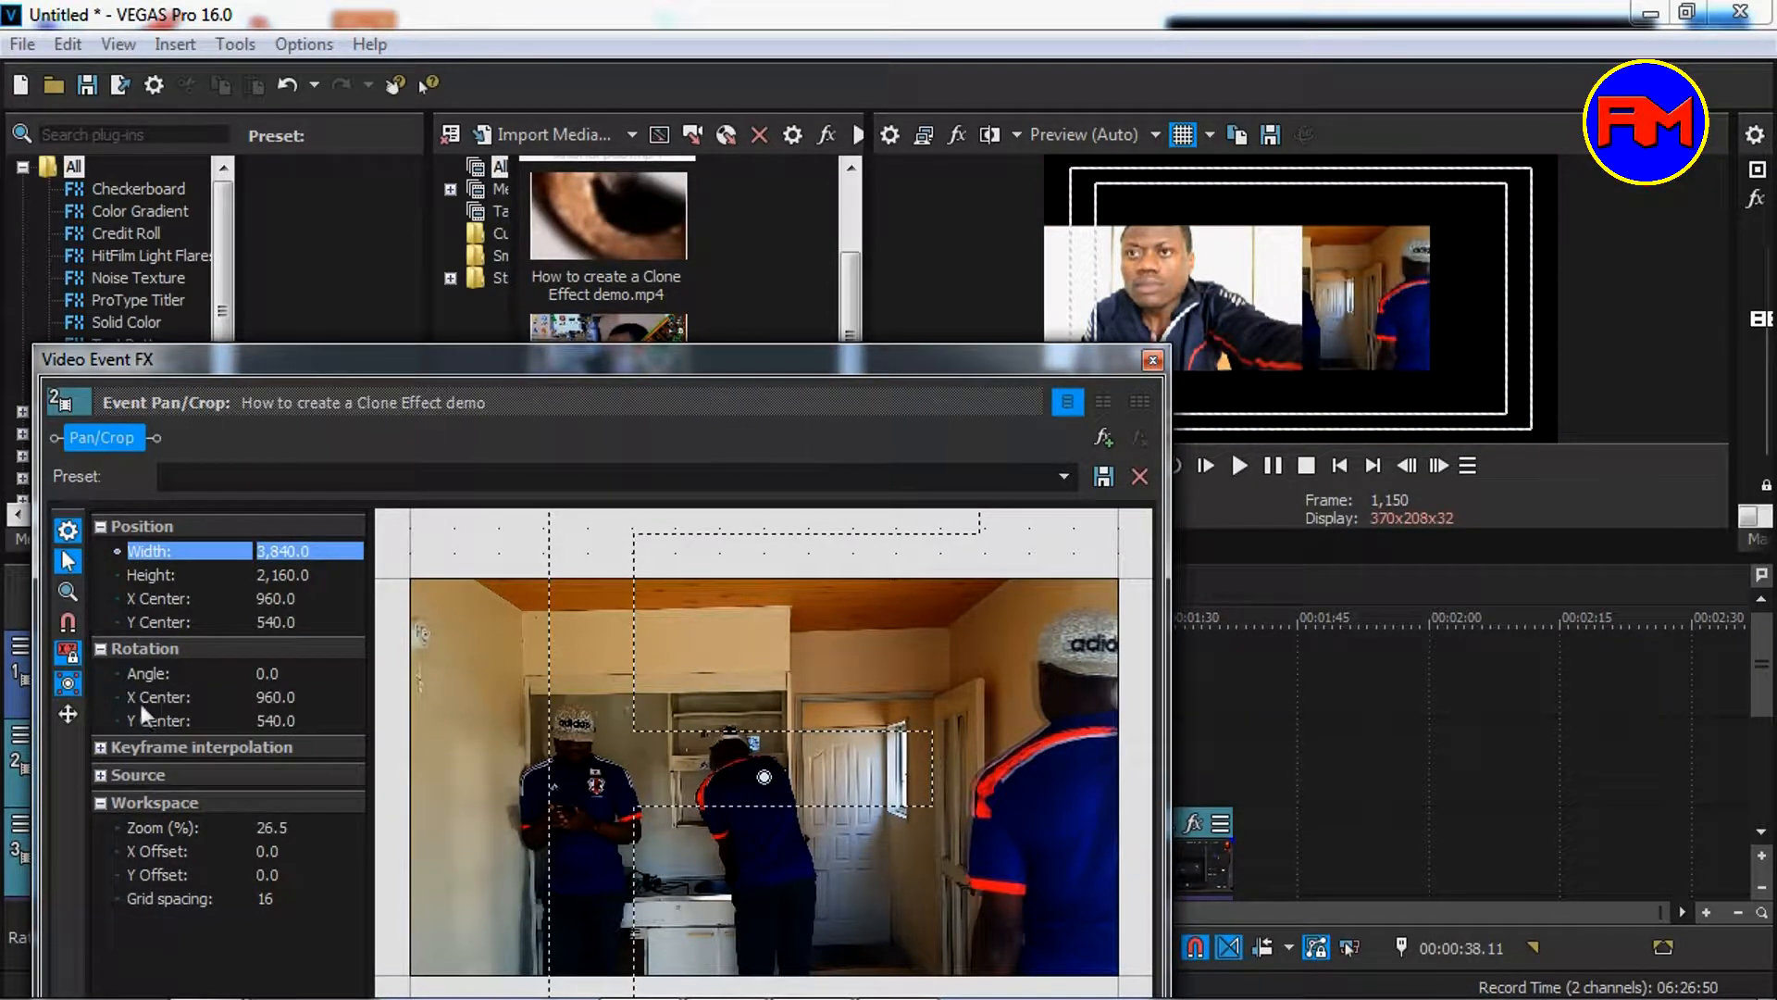
click(148, 598)
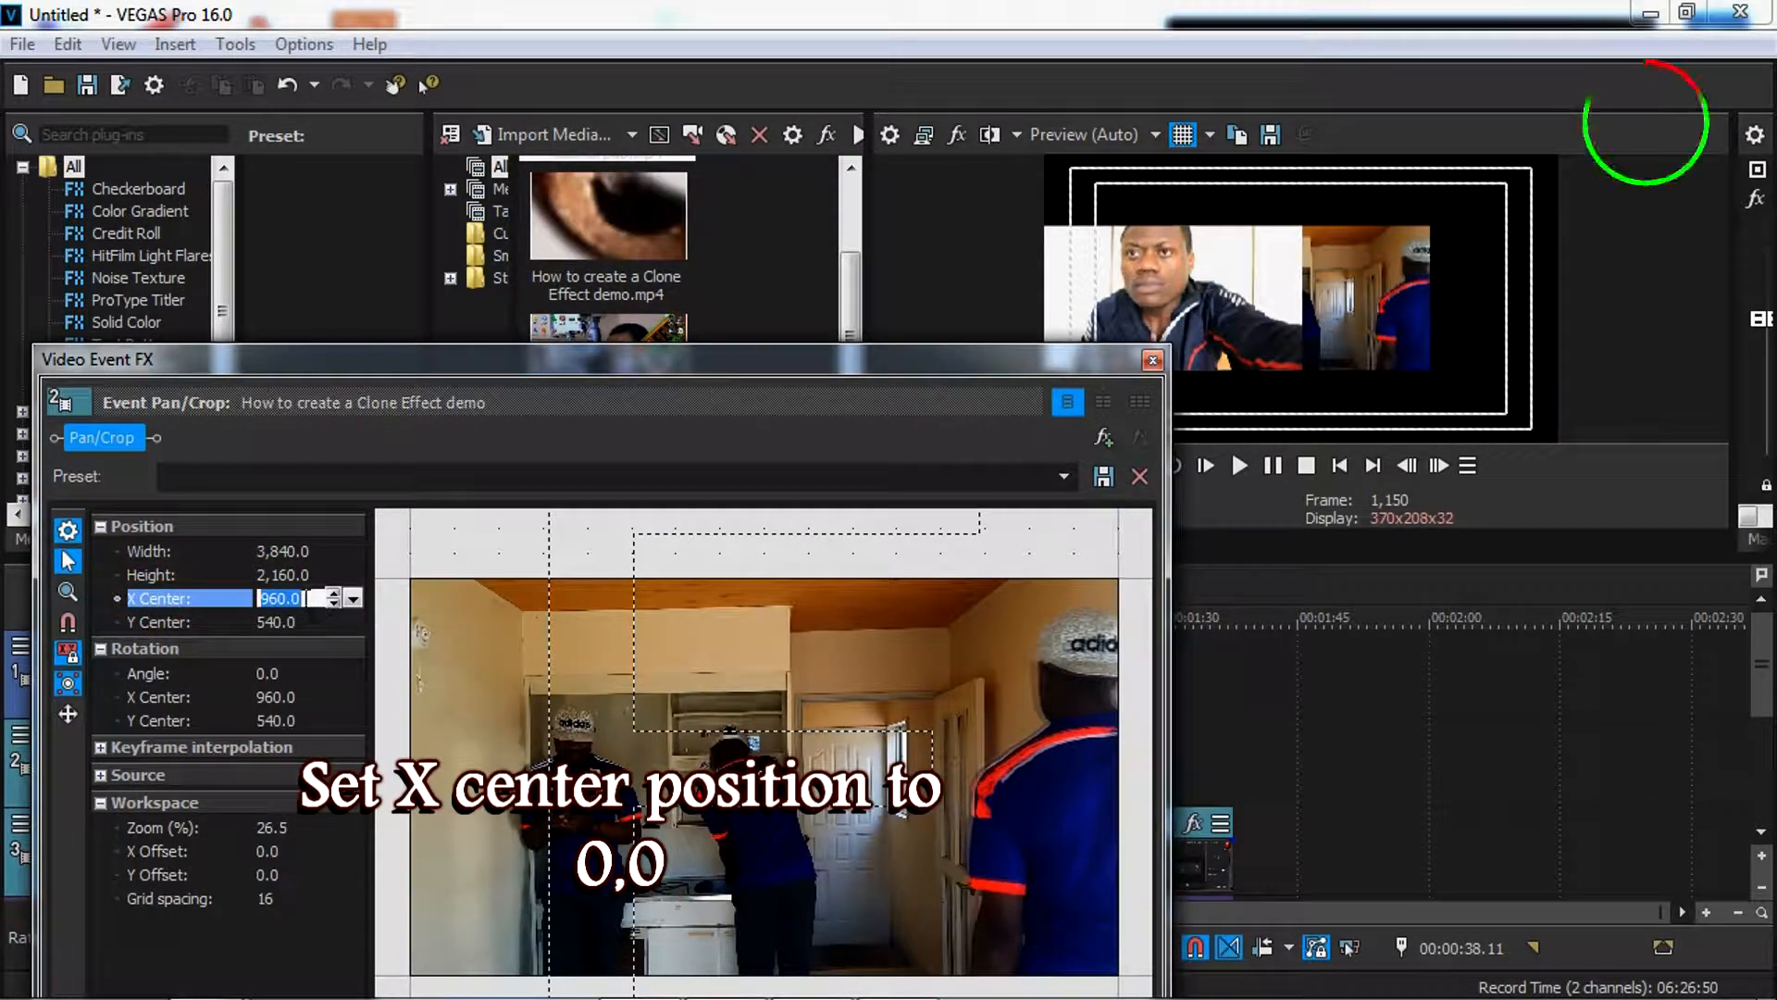
drag(306, 598, 250, 619)
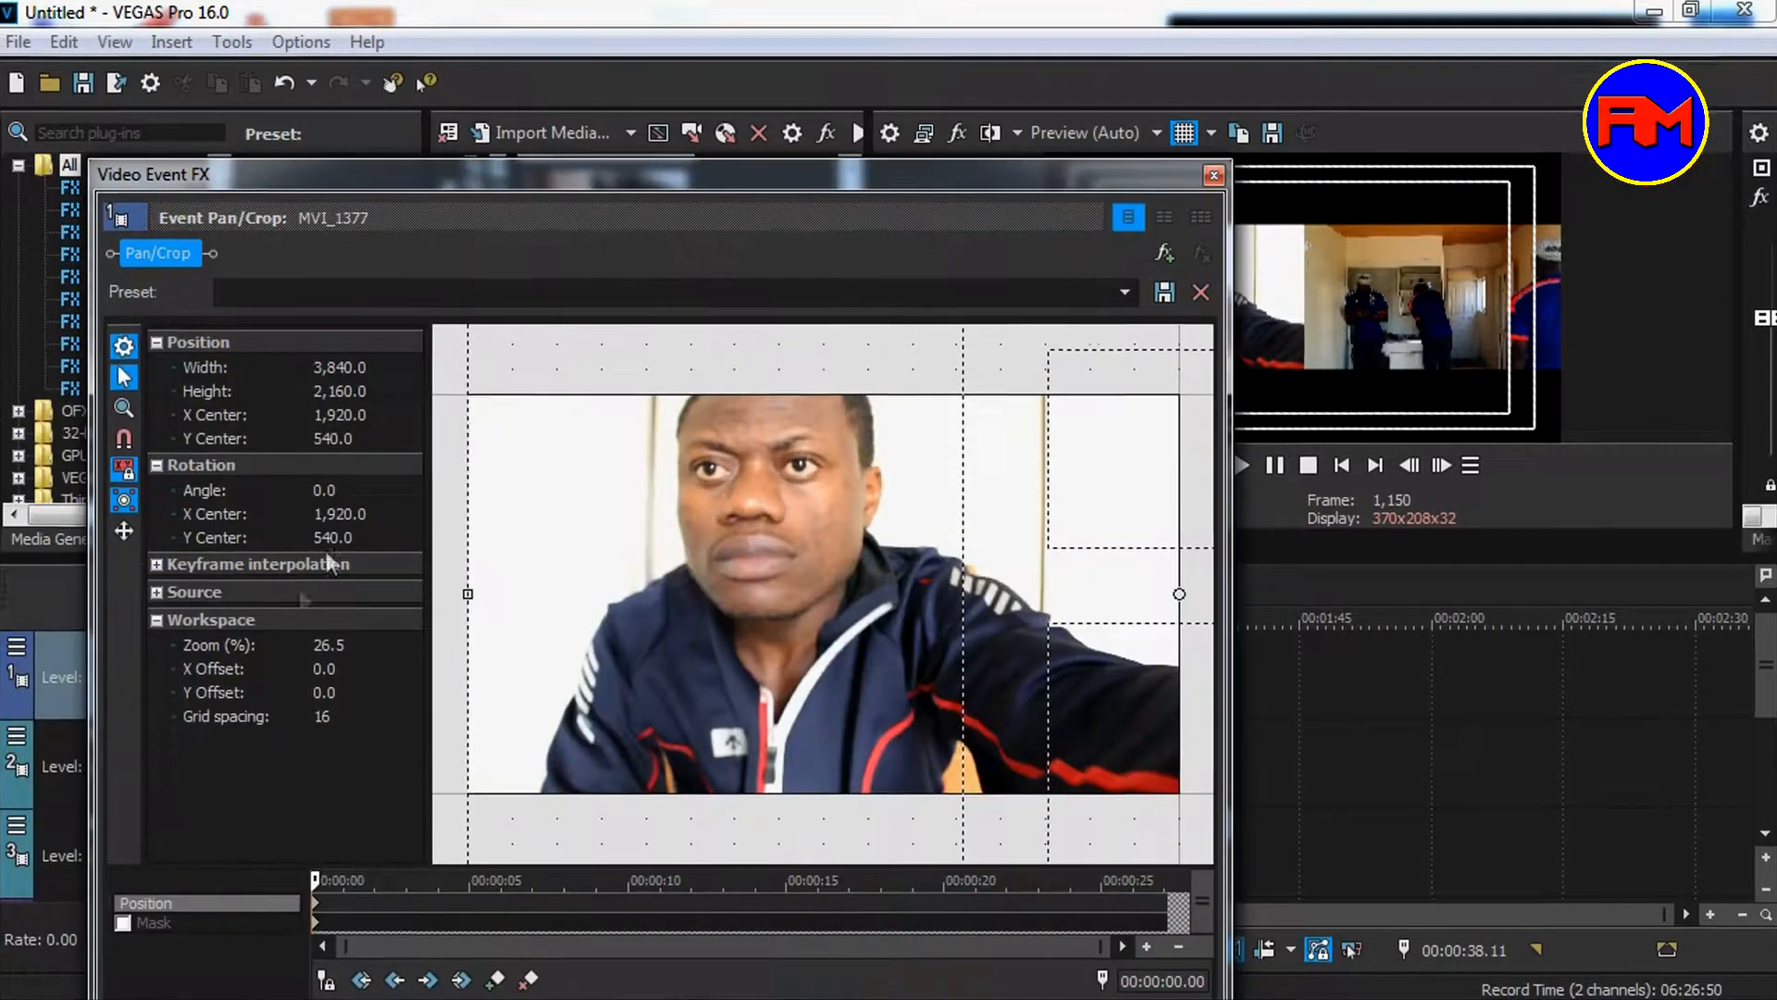
Step: Expand the Source settings in MVI_1377's pan/crop window and set Stretch to fill frame to No
click(156, 592)
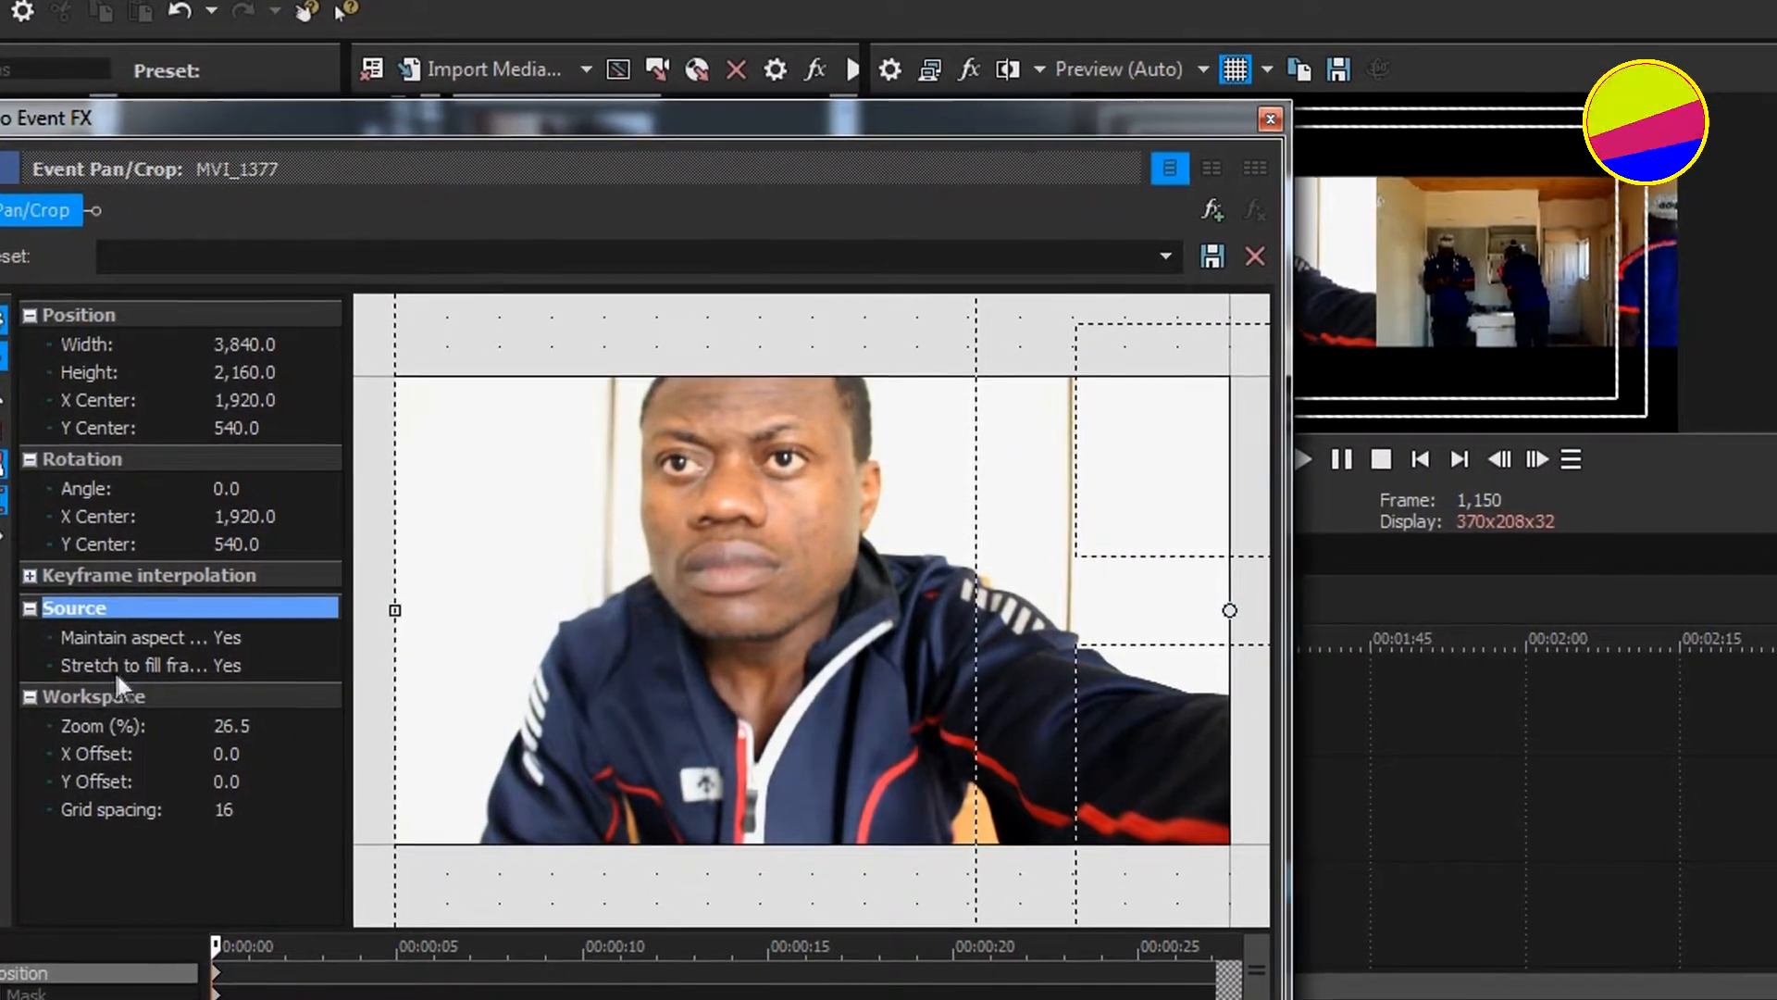
click(262, 665)
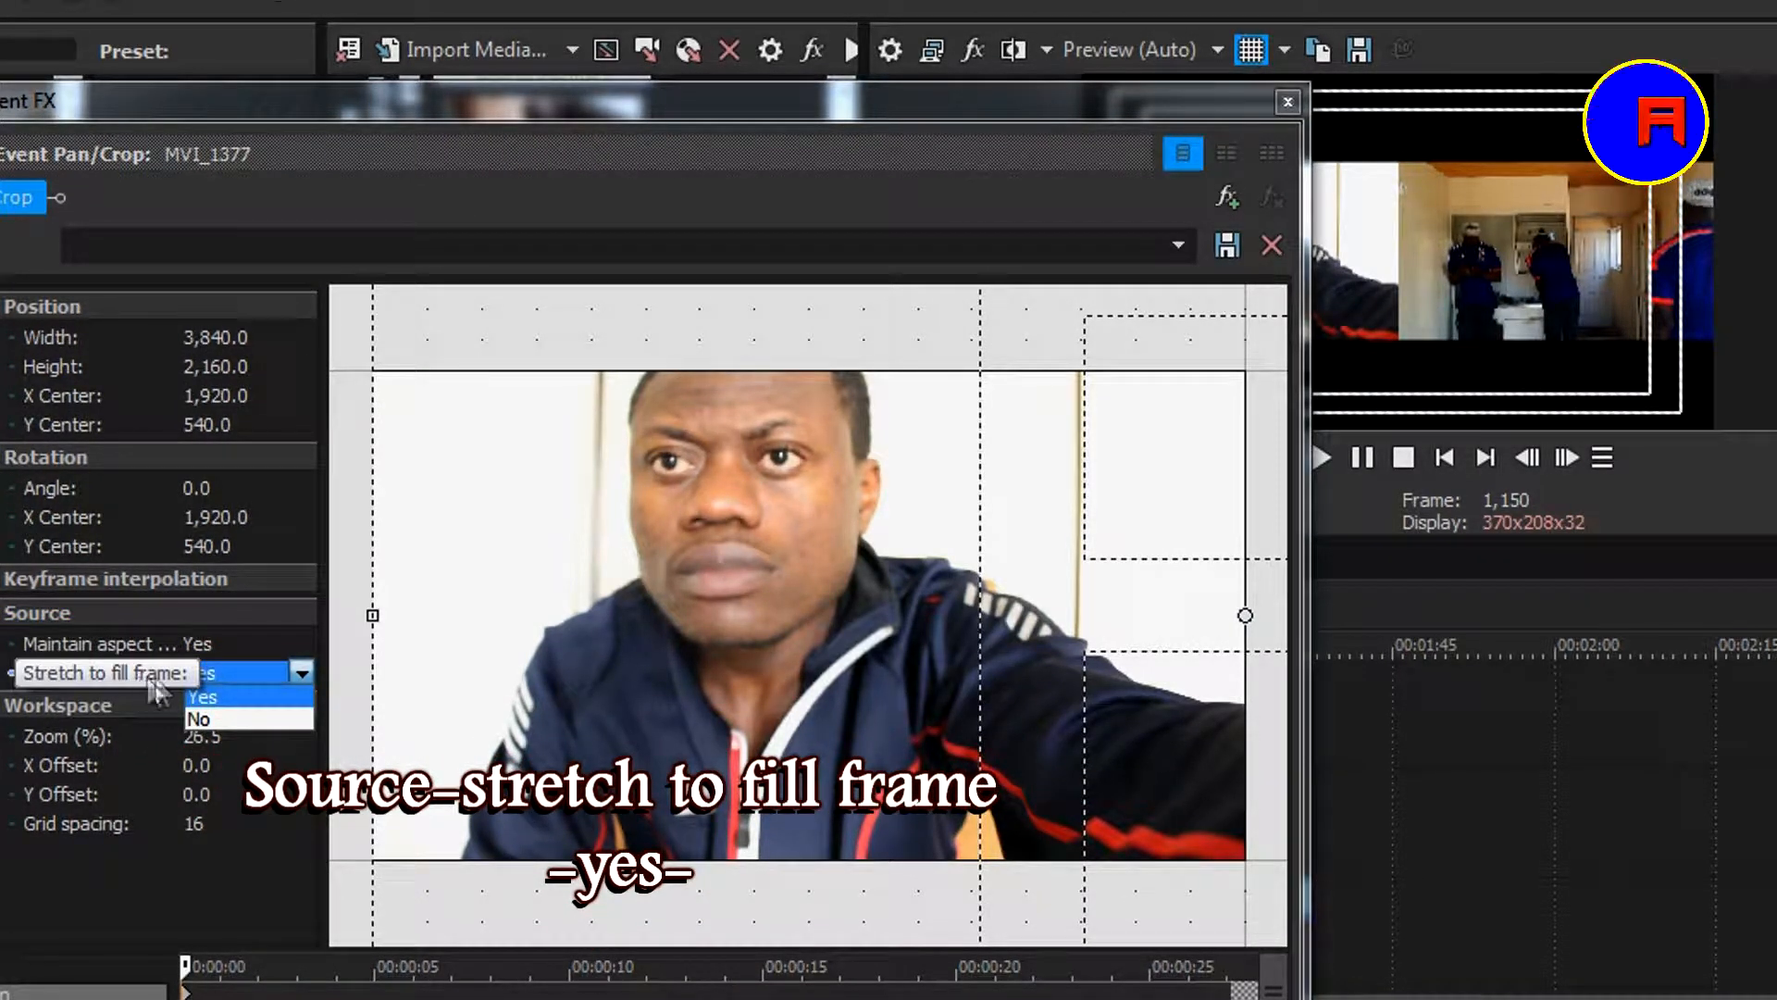
click(237, 717)
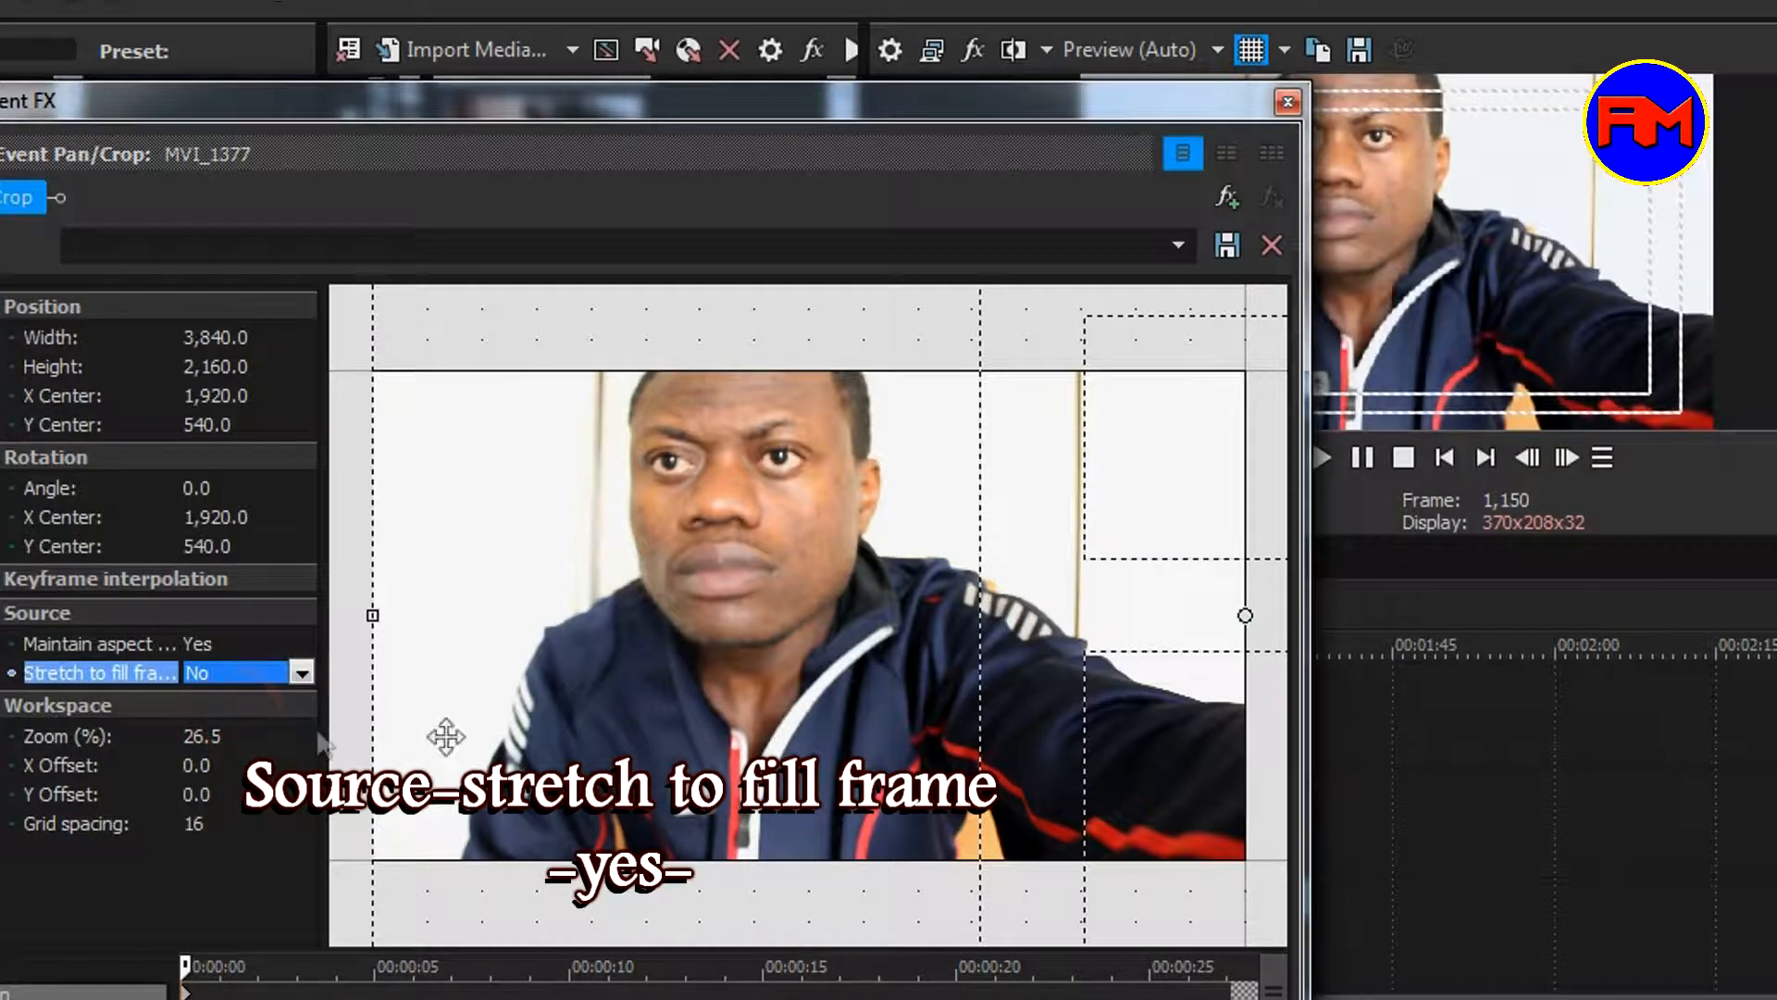
drag(1211, 113, 997, 152)
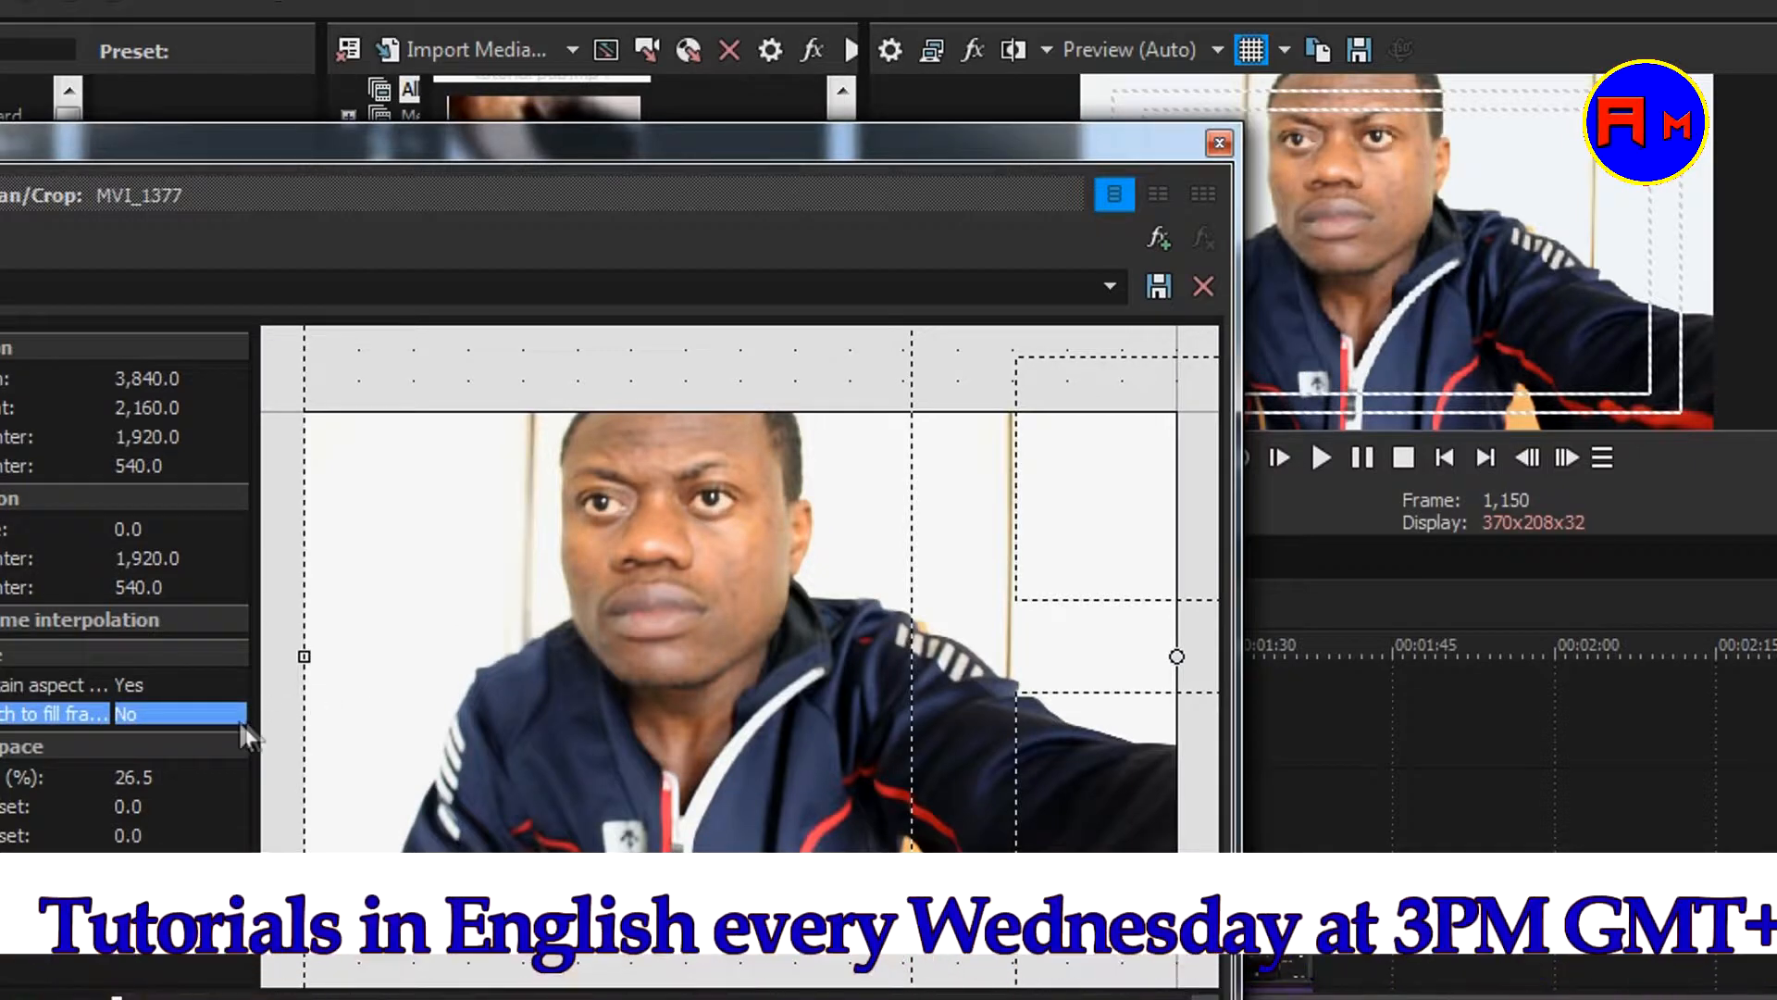
Step: Set Stretch to fill frame back to Yes for MVI_1377 and close the pan/crop window
click(229, 713)
click(163, 733)
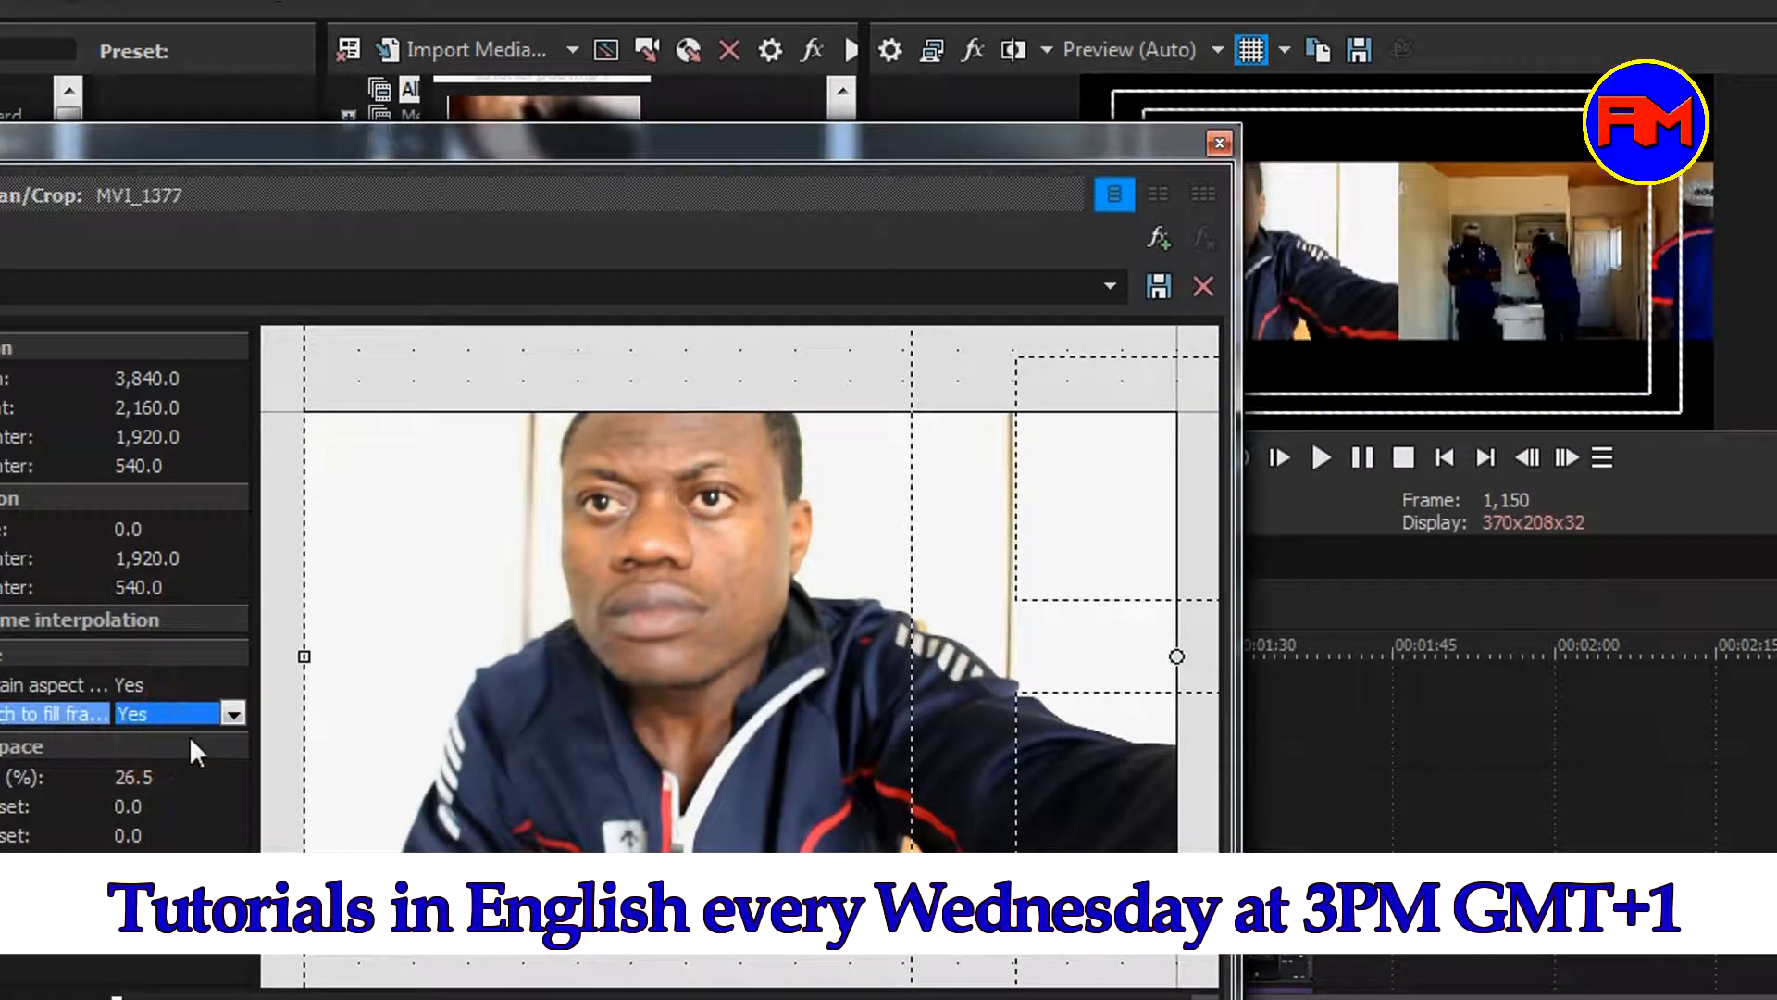
click(1219, 143)
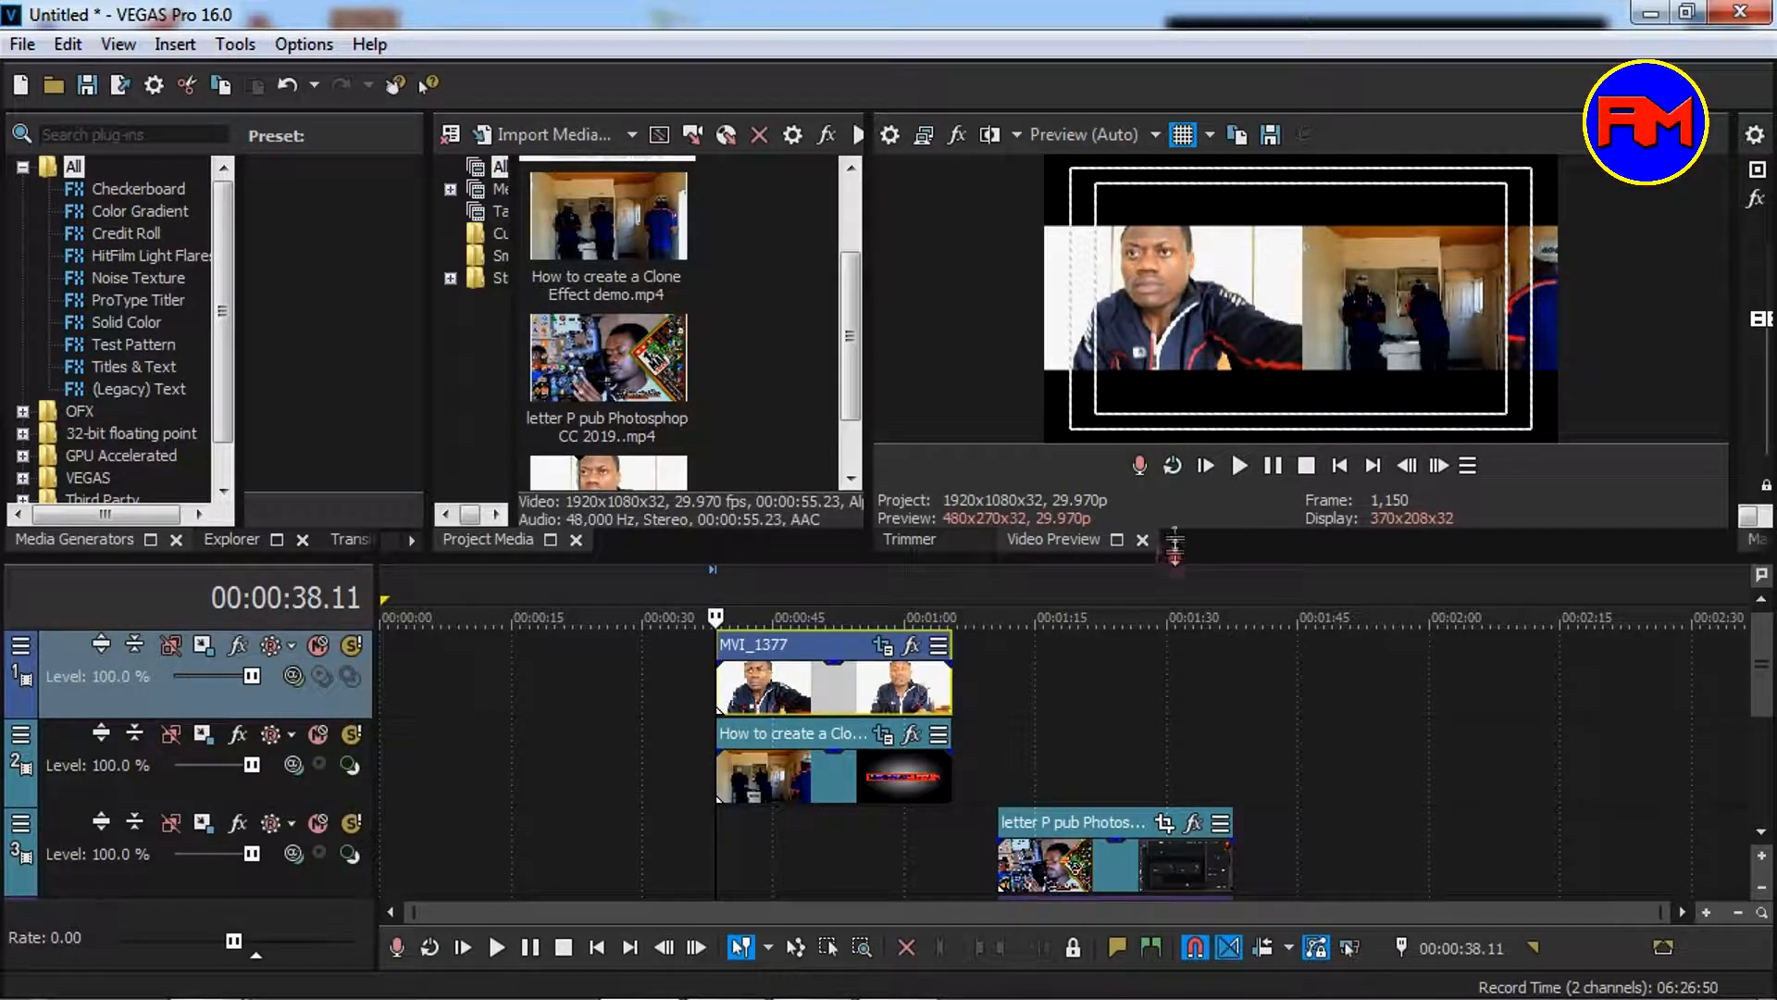
Step: Enlarge the timeline area and align the letter P and building grow effect clips with the start of the two clips above at 00:00:38.11
drag(1173, 552, 1173, 472)
drag(1097, 743, 814, 730)
drag(1097, 831, 826, 815)
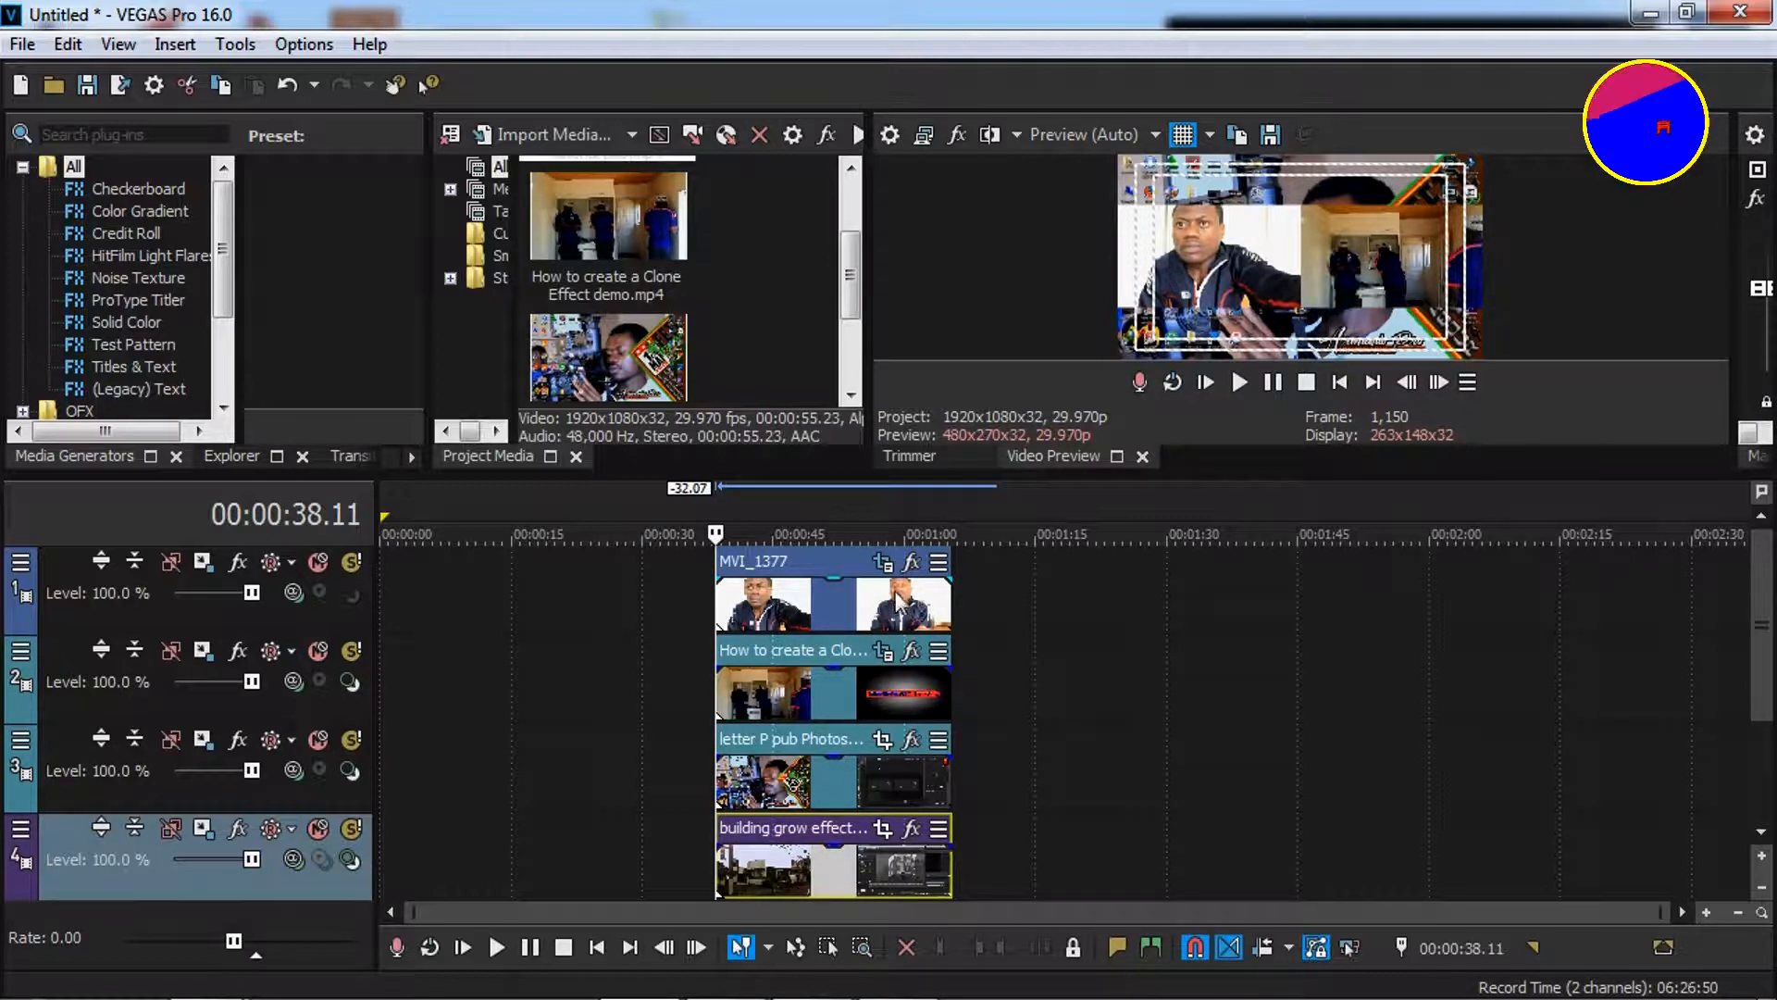
Step: Open the pan/crop settings of the MVI_1377 clip and restrict frame movement to the vertical direction only
click(882, 566)
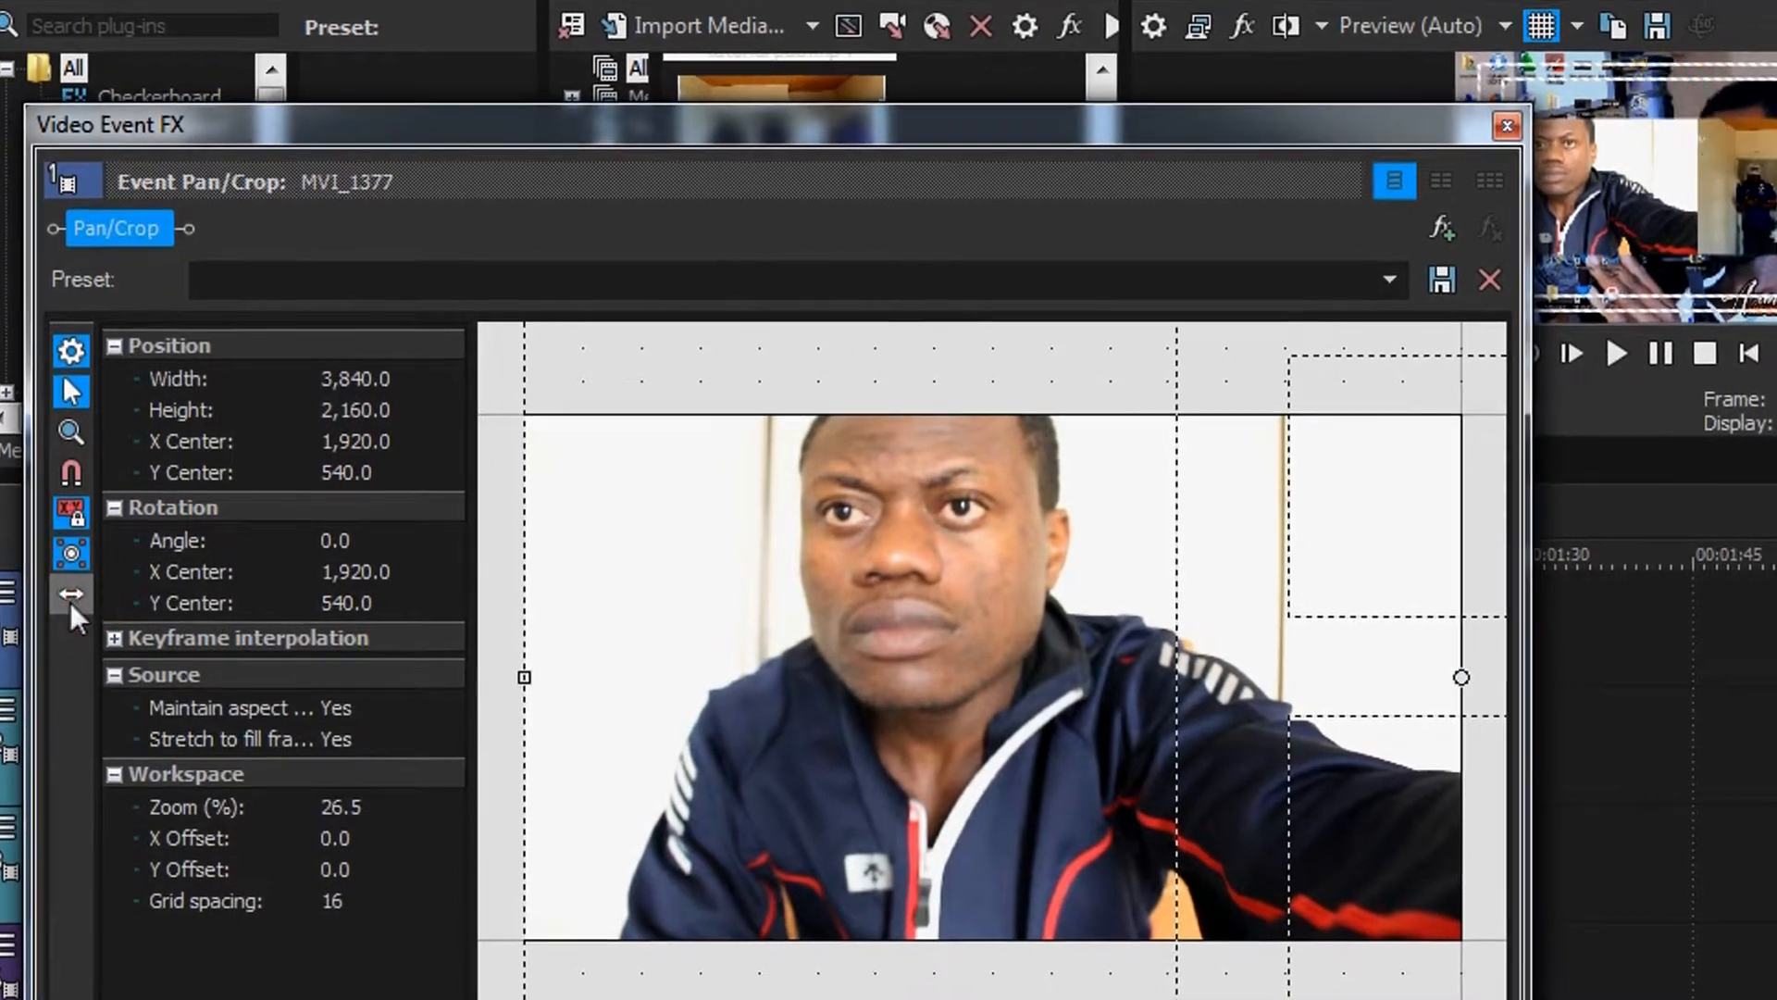
click(72, 589)
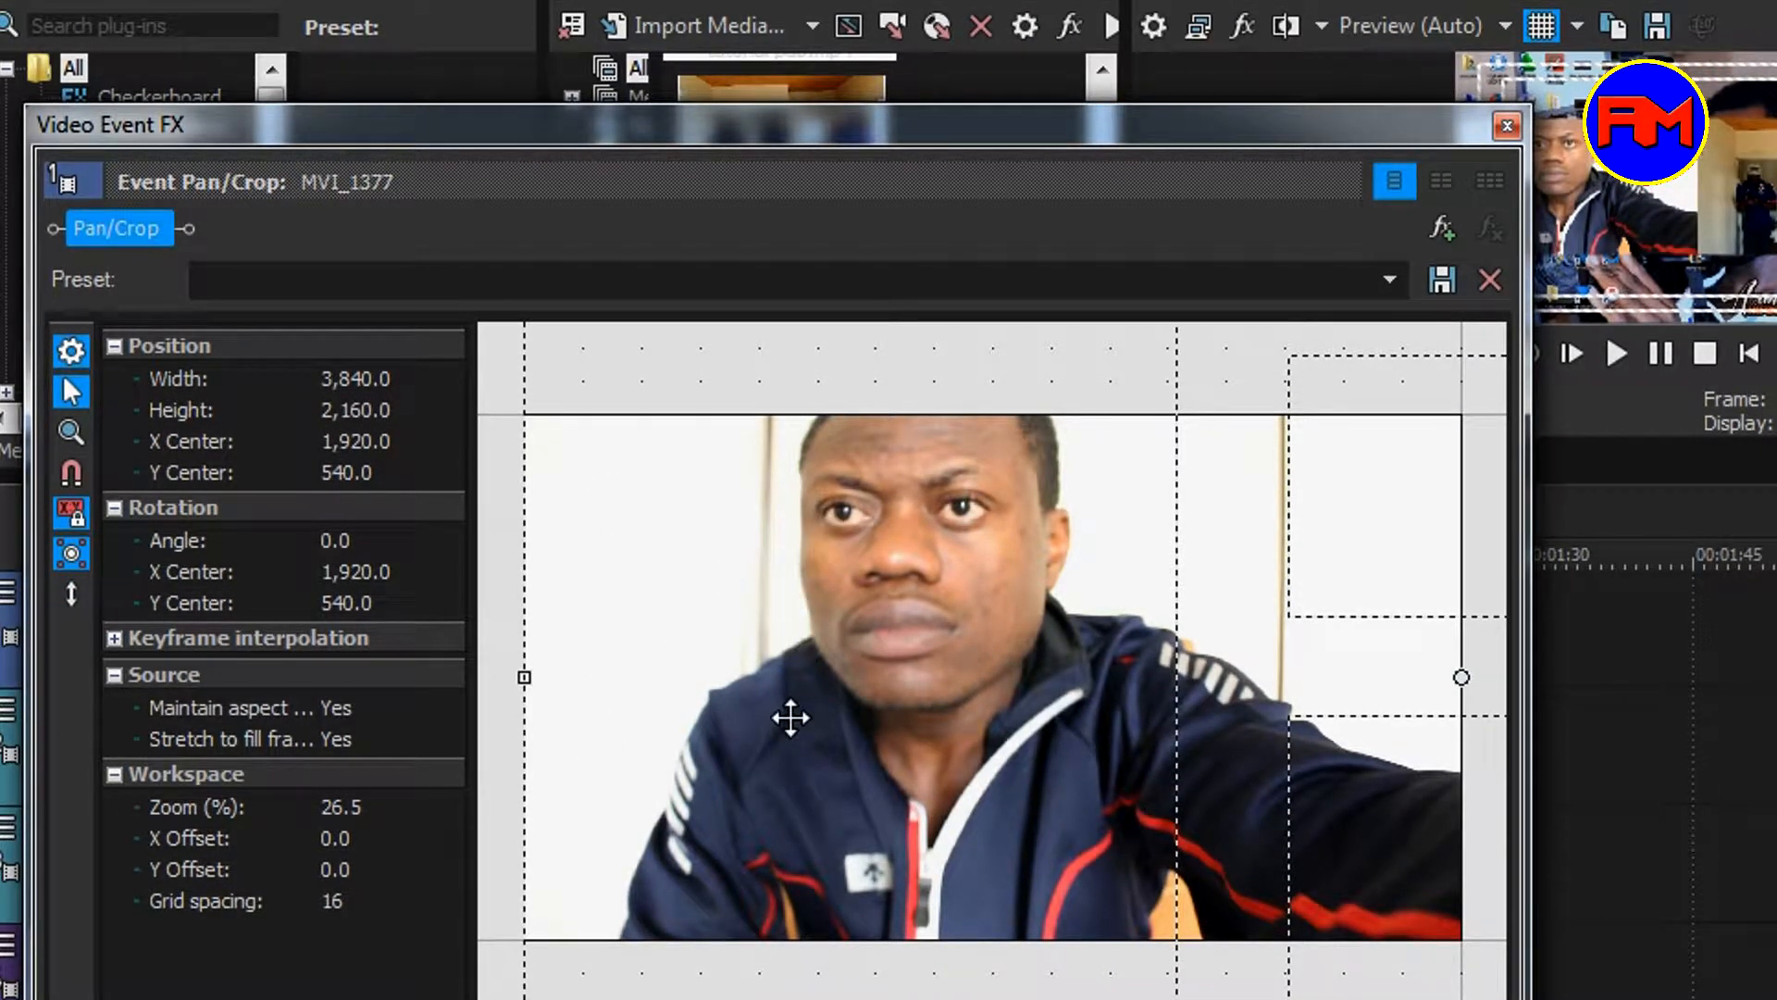
drag(1089, 139, 792, 176)
Step: Nudge MVI_1377's crop frame down until its Y Center is 1,078.6, aligned with the picture's top edge, and close the window
scroll(841, 615, down, 5)
scroll(759, 661, down, 2)
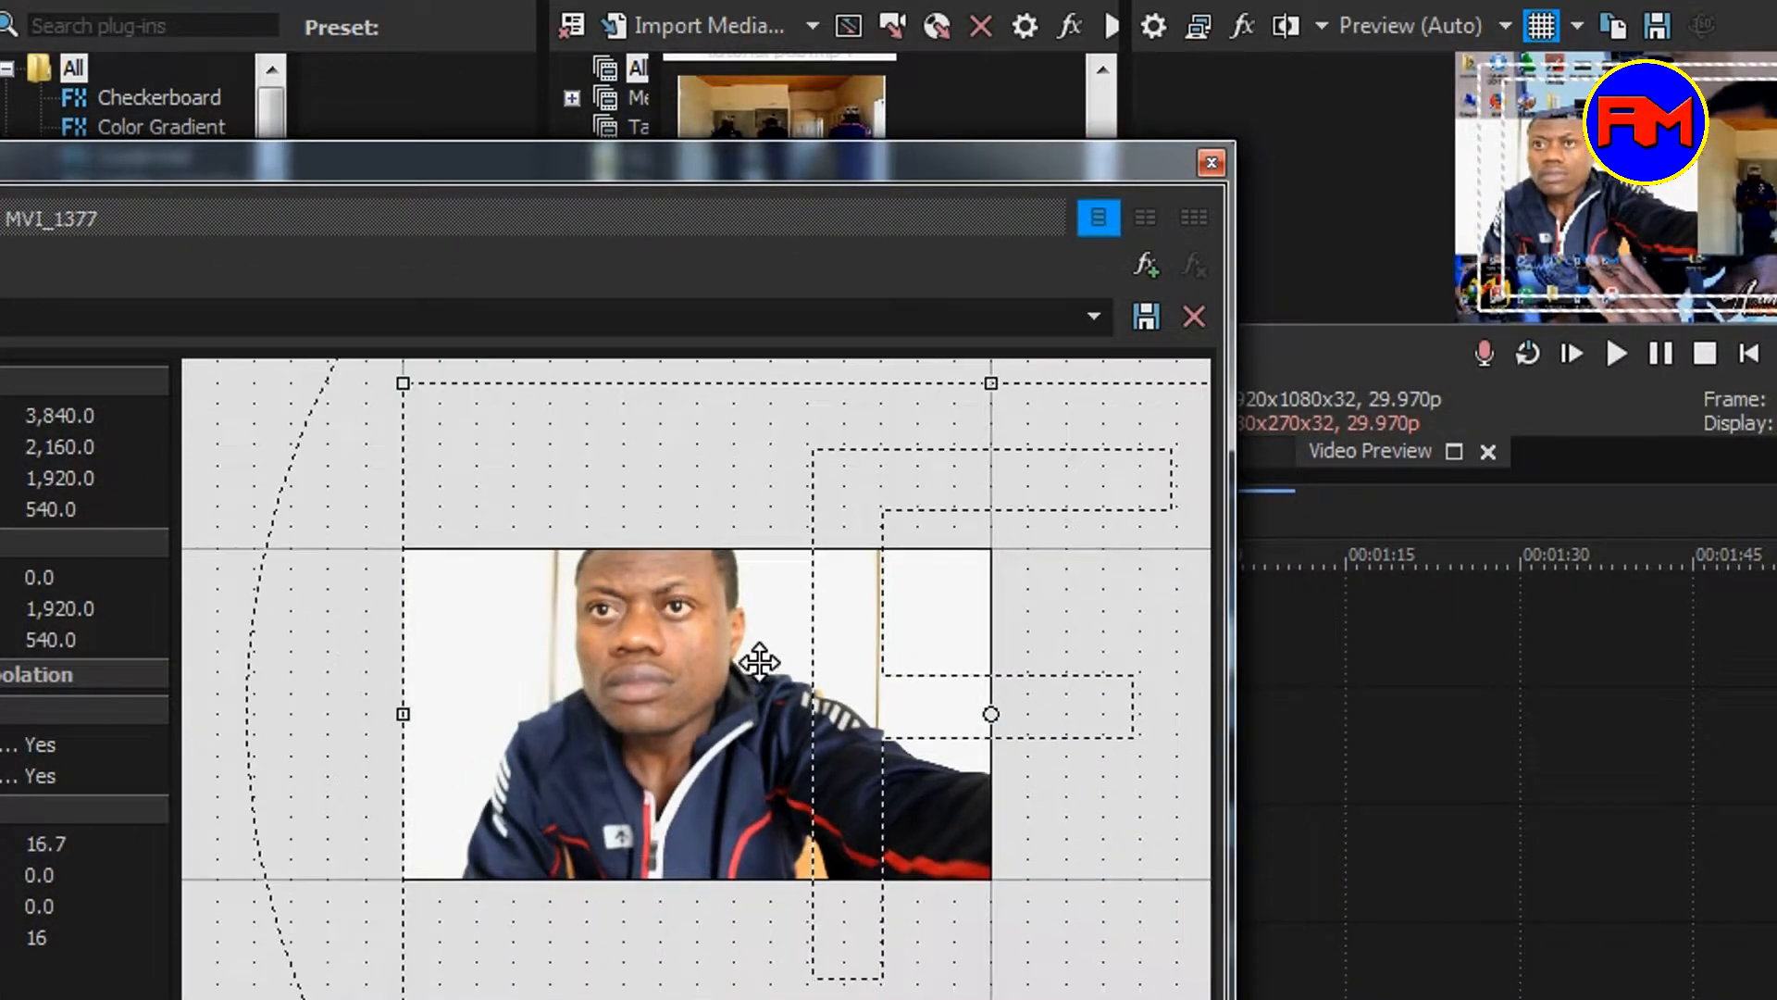
drag(748, 666, 723, 664)
key(Down)
key(Down)
key(Down)
key(Down)
key(Down)
key(Down)
key(Down)
key(Down)
key(Down)
key(Down)
key(Down)
key(Down)
key(Down)
key(Down)
key(Down)
key(Down)
key(Down)
key(Down)
key(Down)
key(Down)
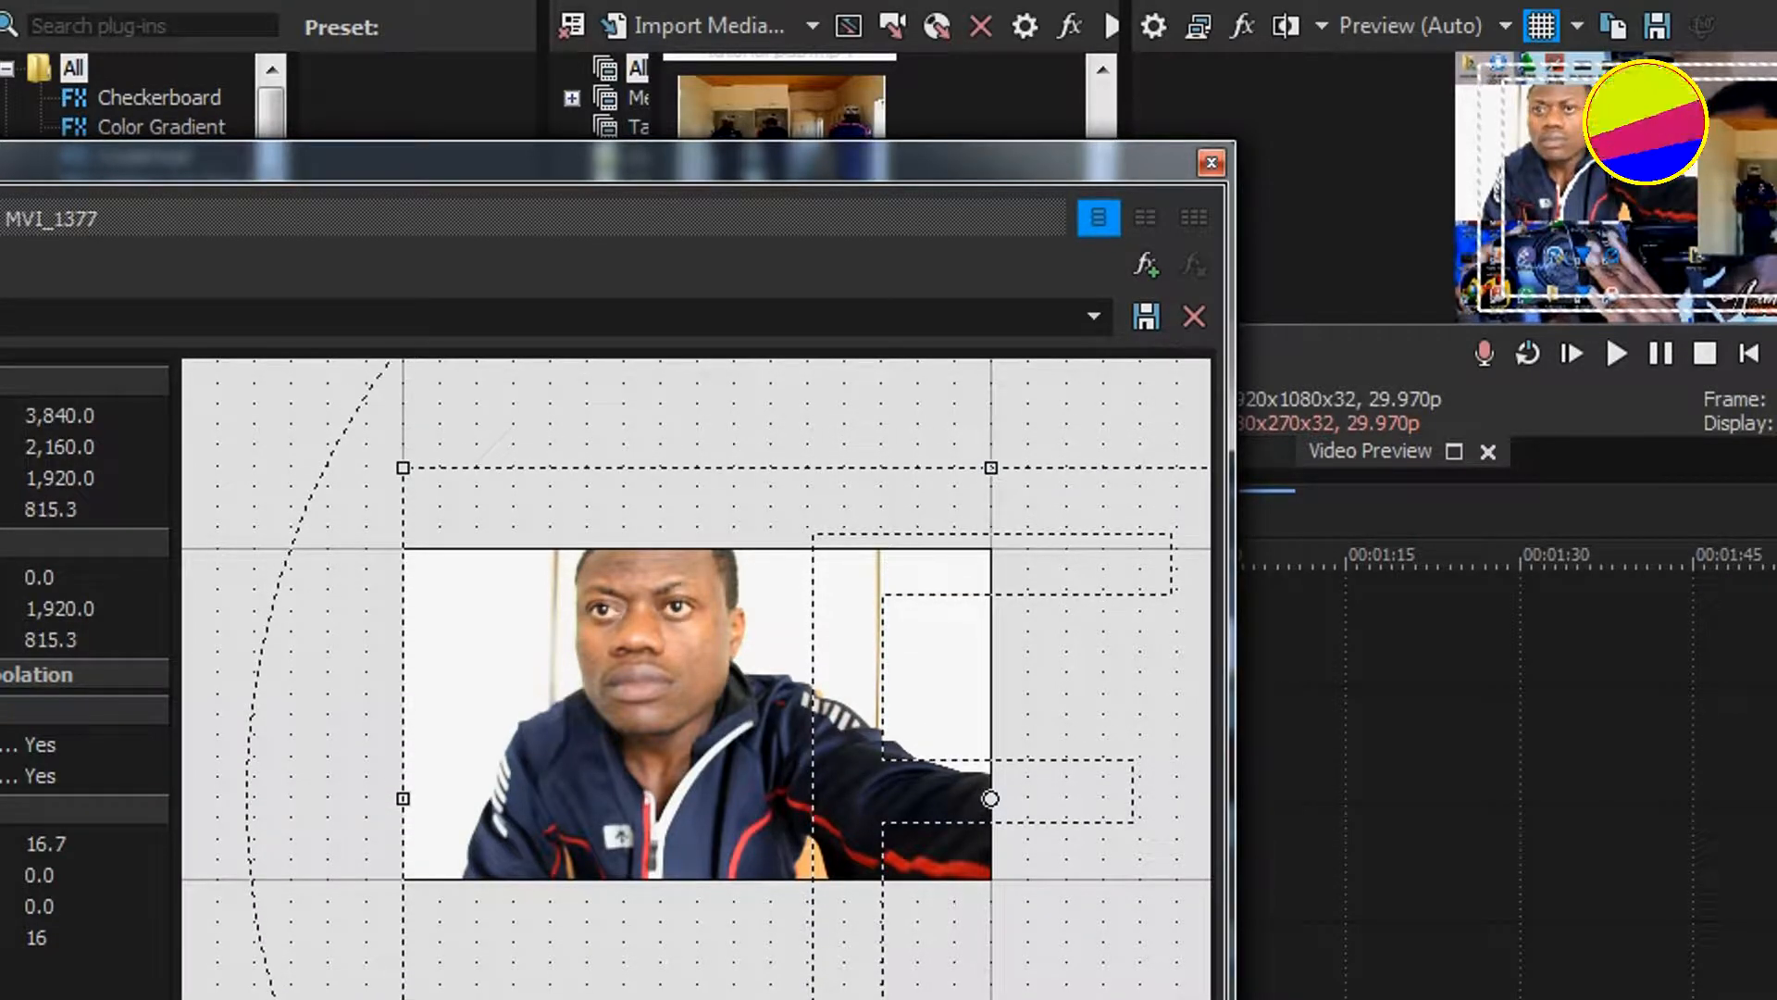
key(Down)
key(Down)
key(Down)
key(Down)
key(Down)
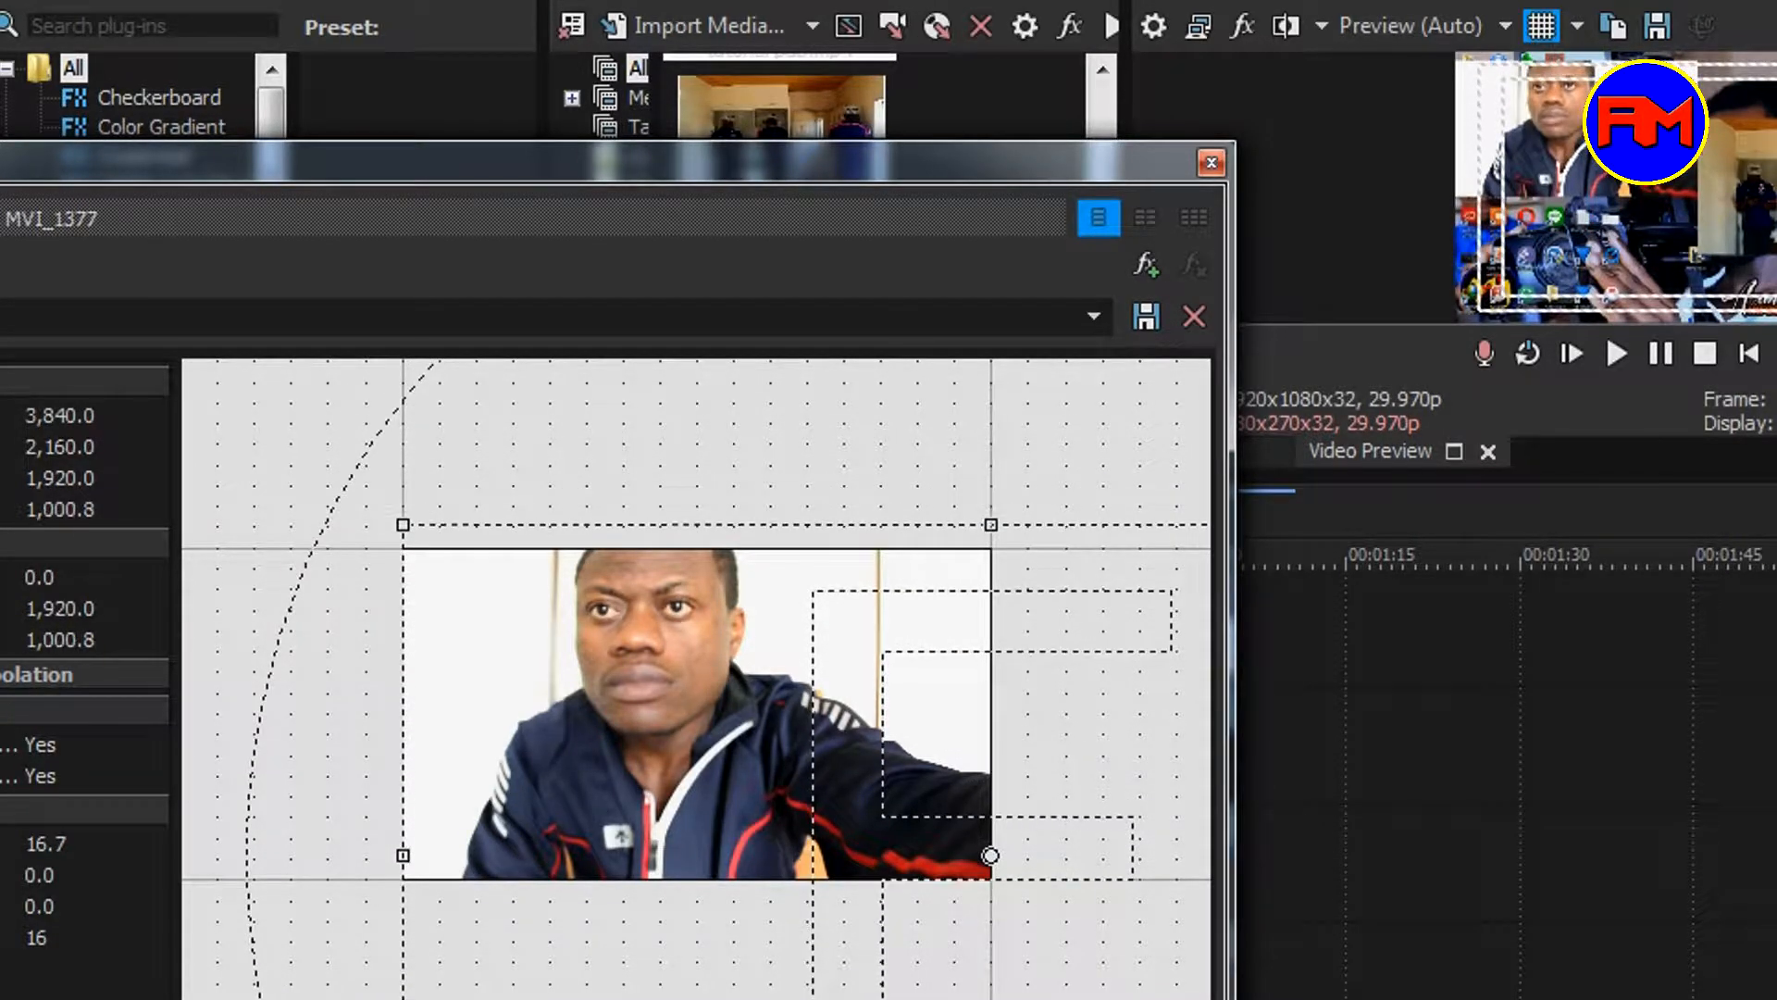
key(Down)
key(Down)
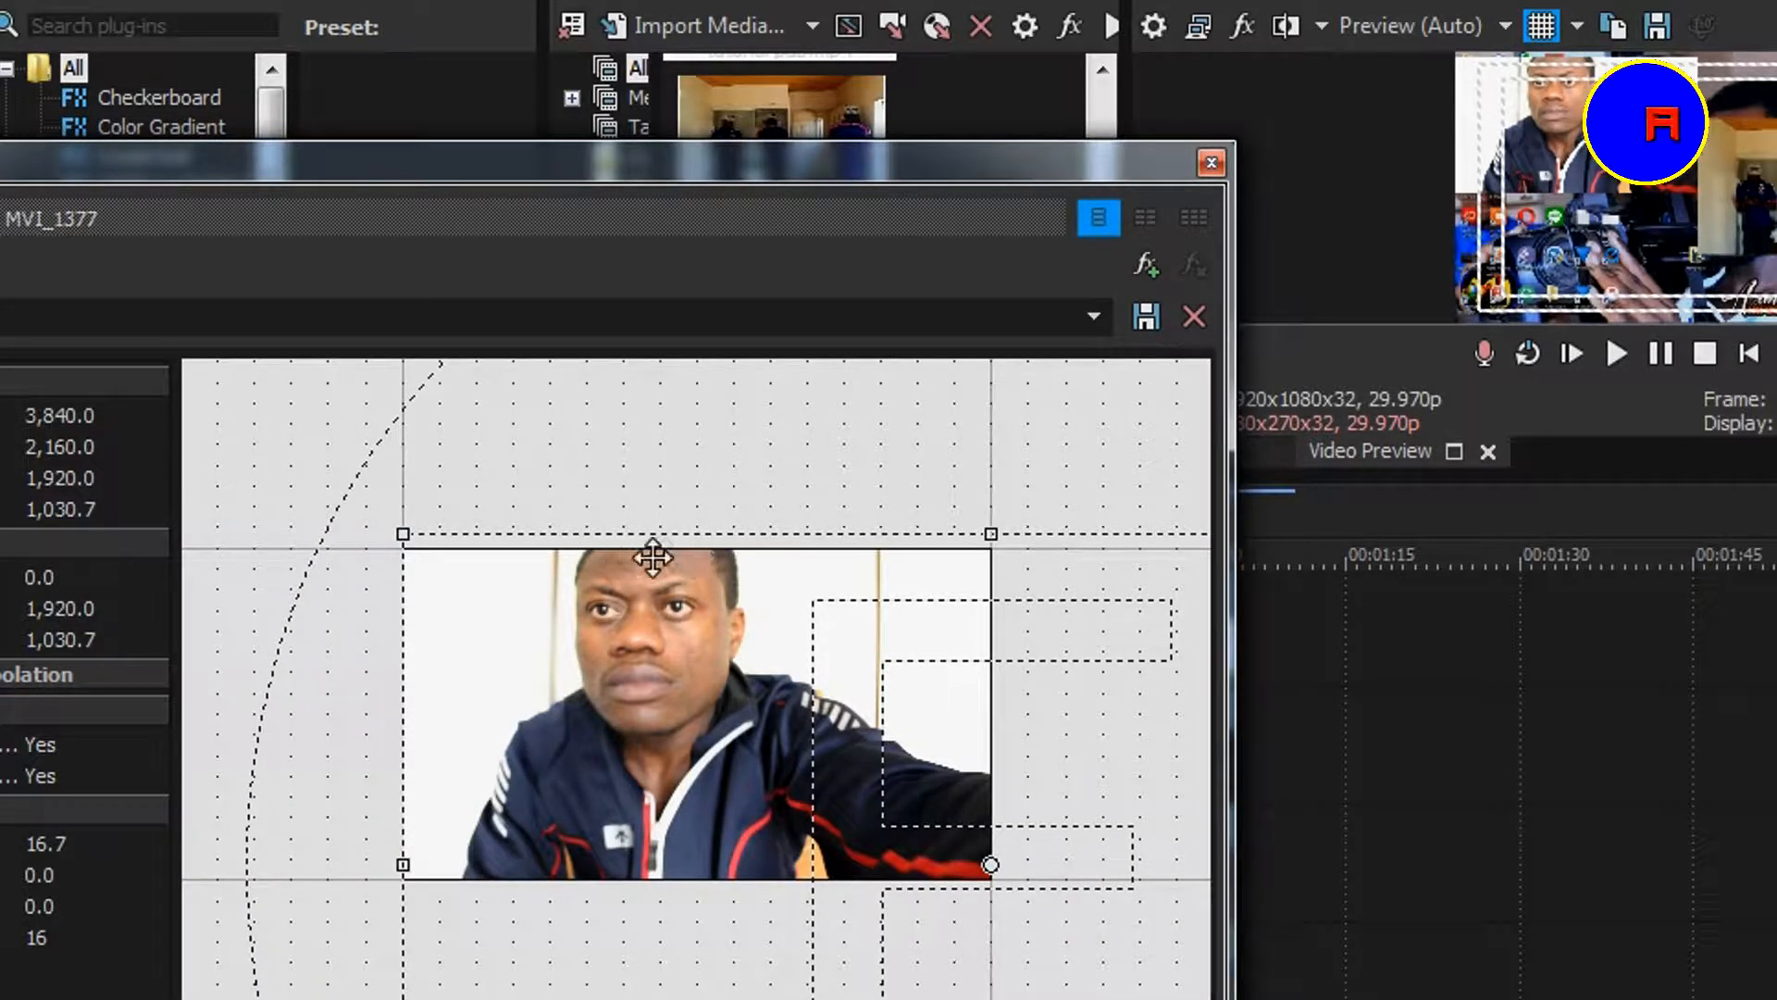
key(Down)
key(Down)
key(Down)
key(Down)
key(Down)
key(Down)
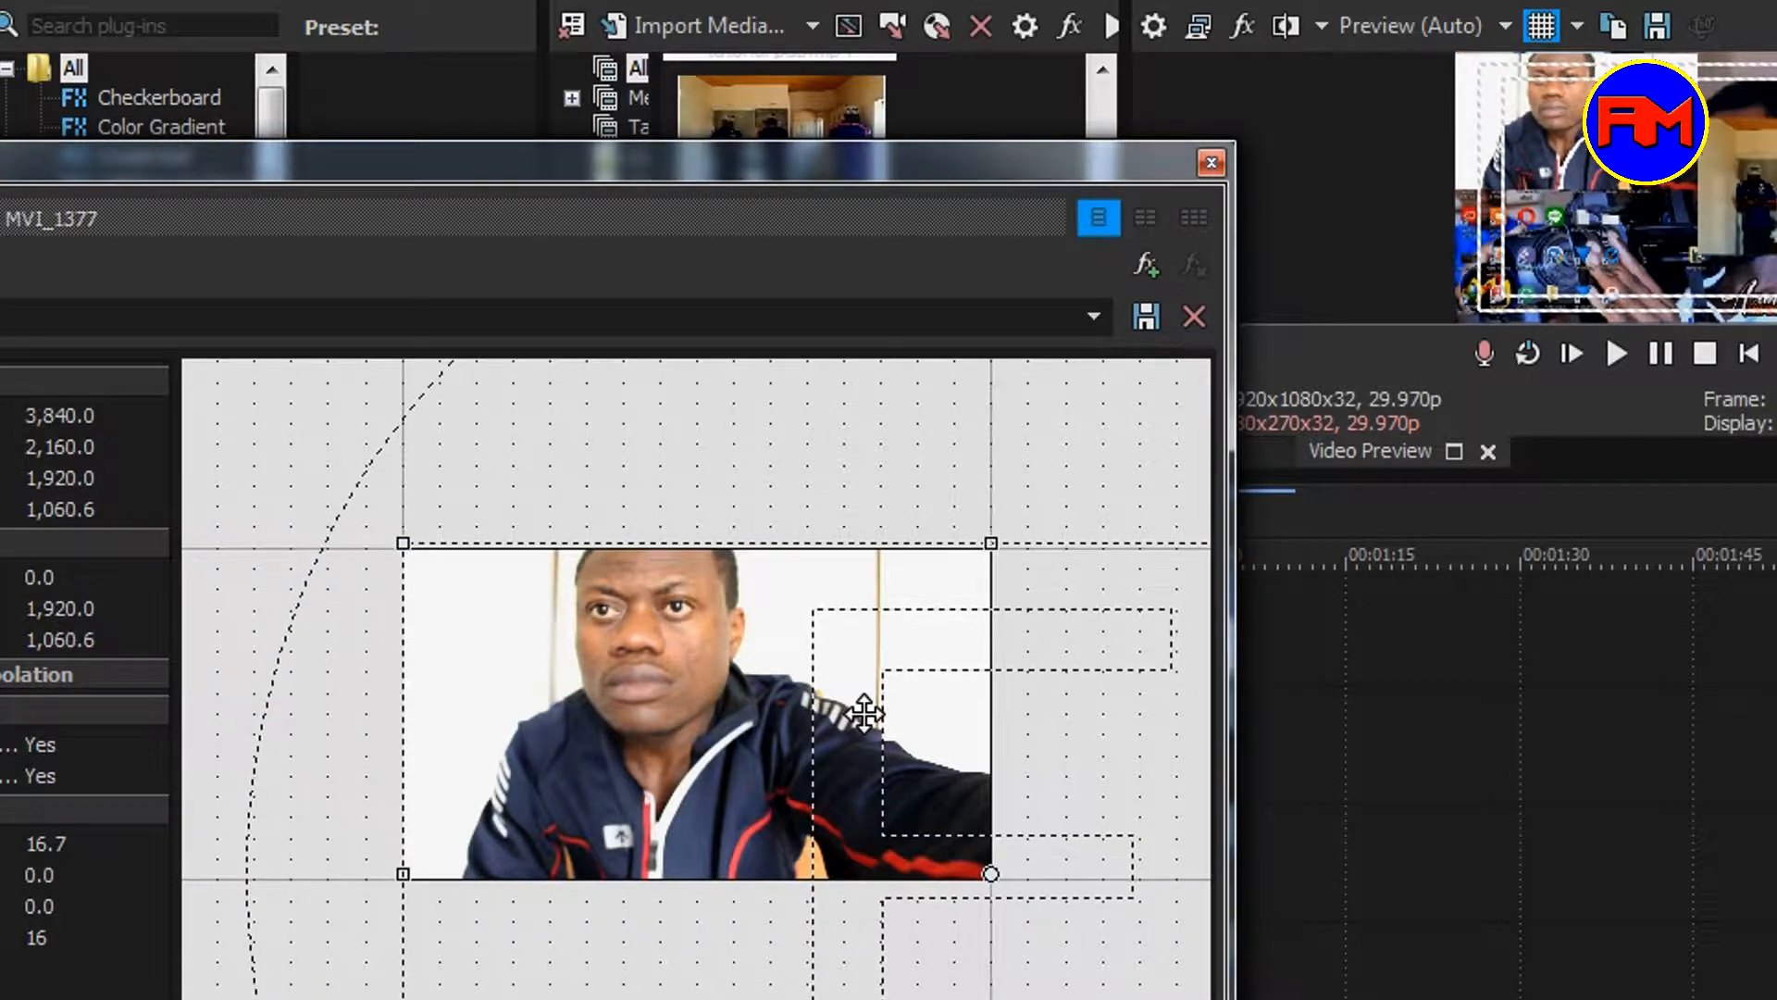
key(Down)
key(Down)
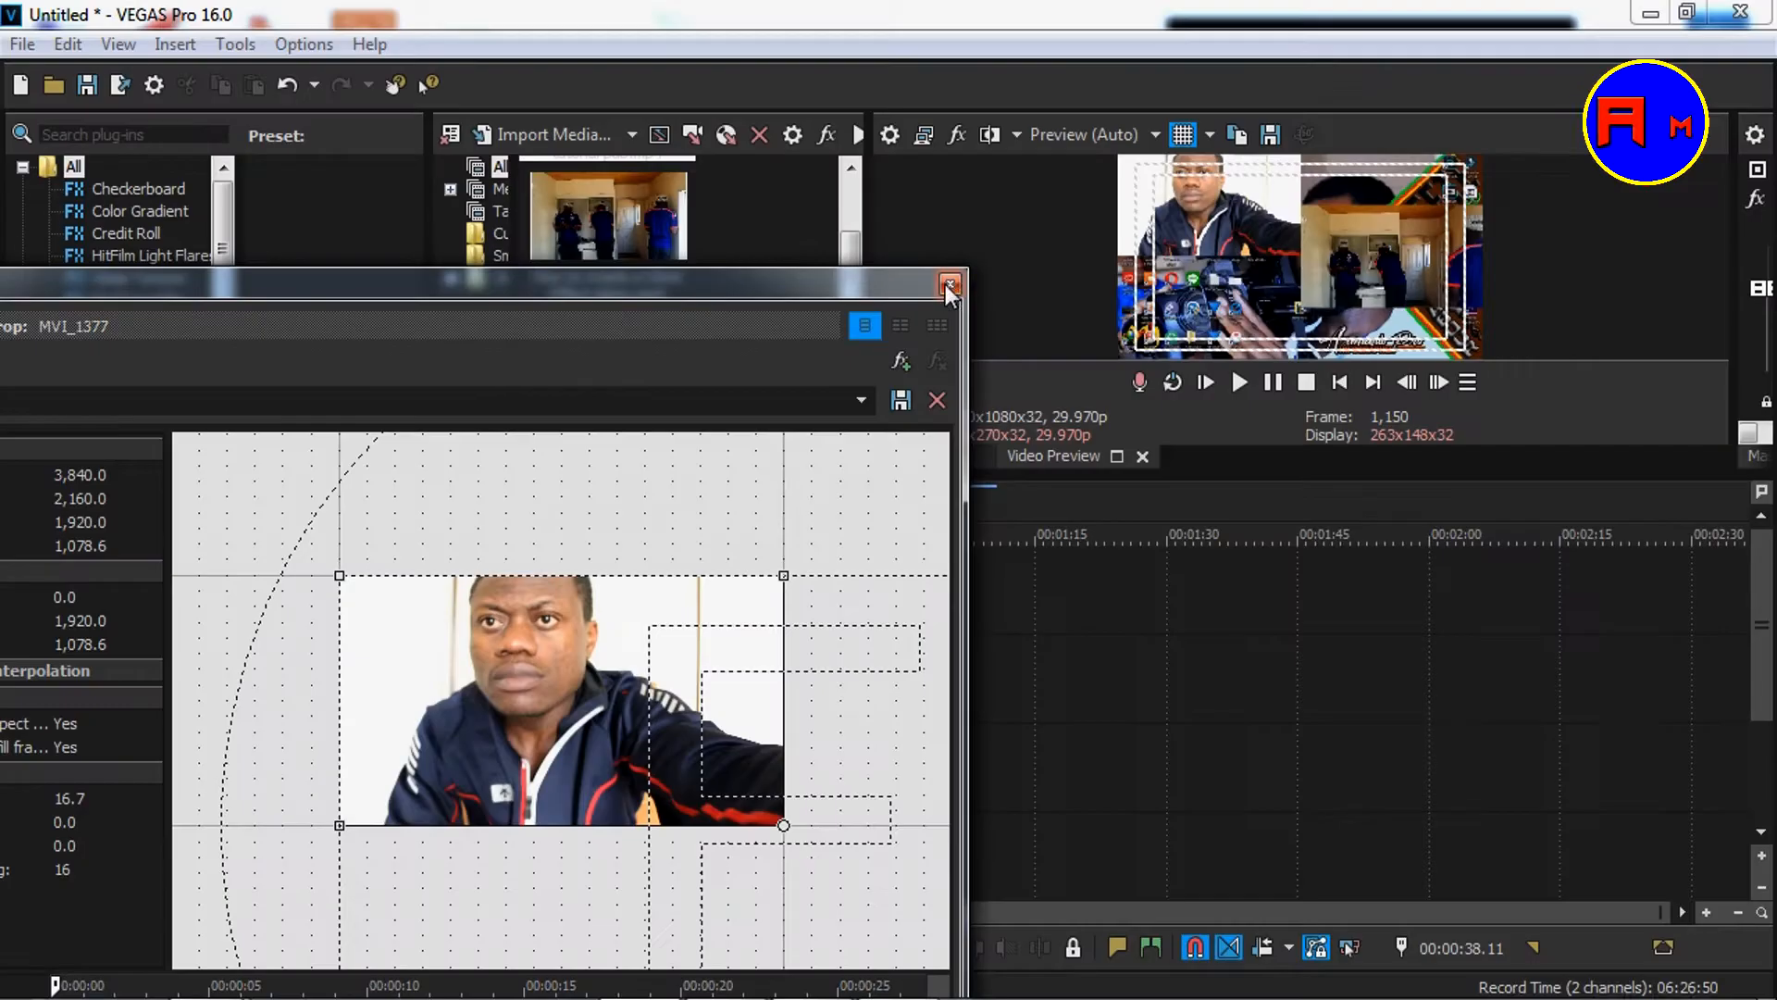
click(1211, 162)
Step: Nudge the crop frame of the How to create a Clone Effect demo clip down until its Y Center is 1,079.3 and close the window
click(884, 652)
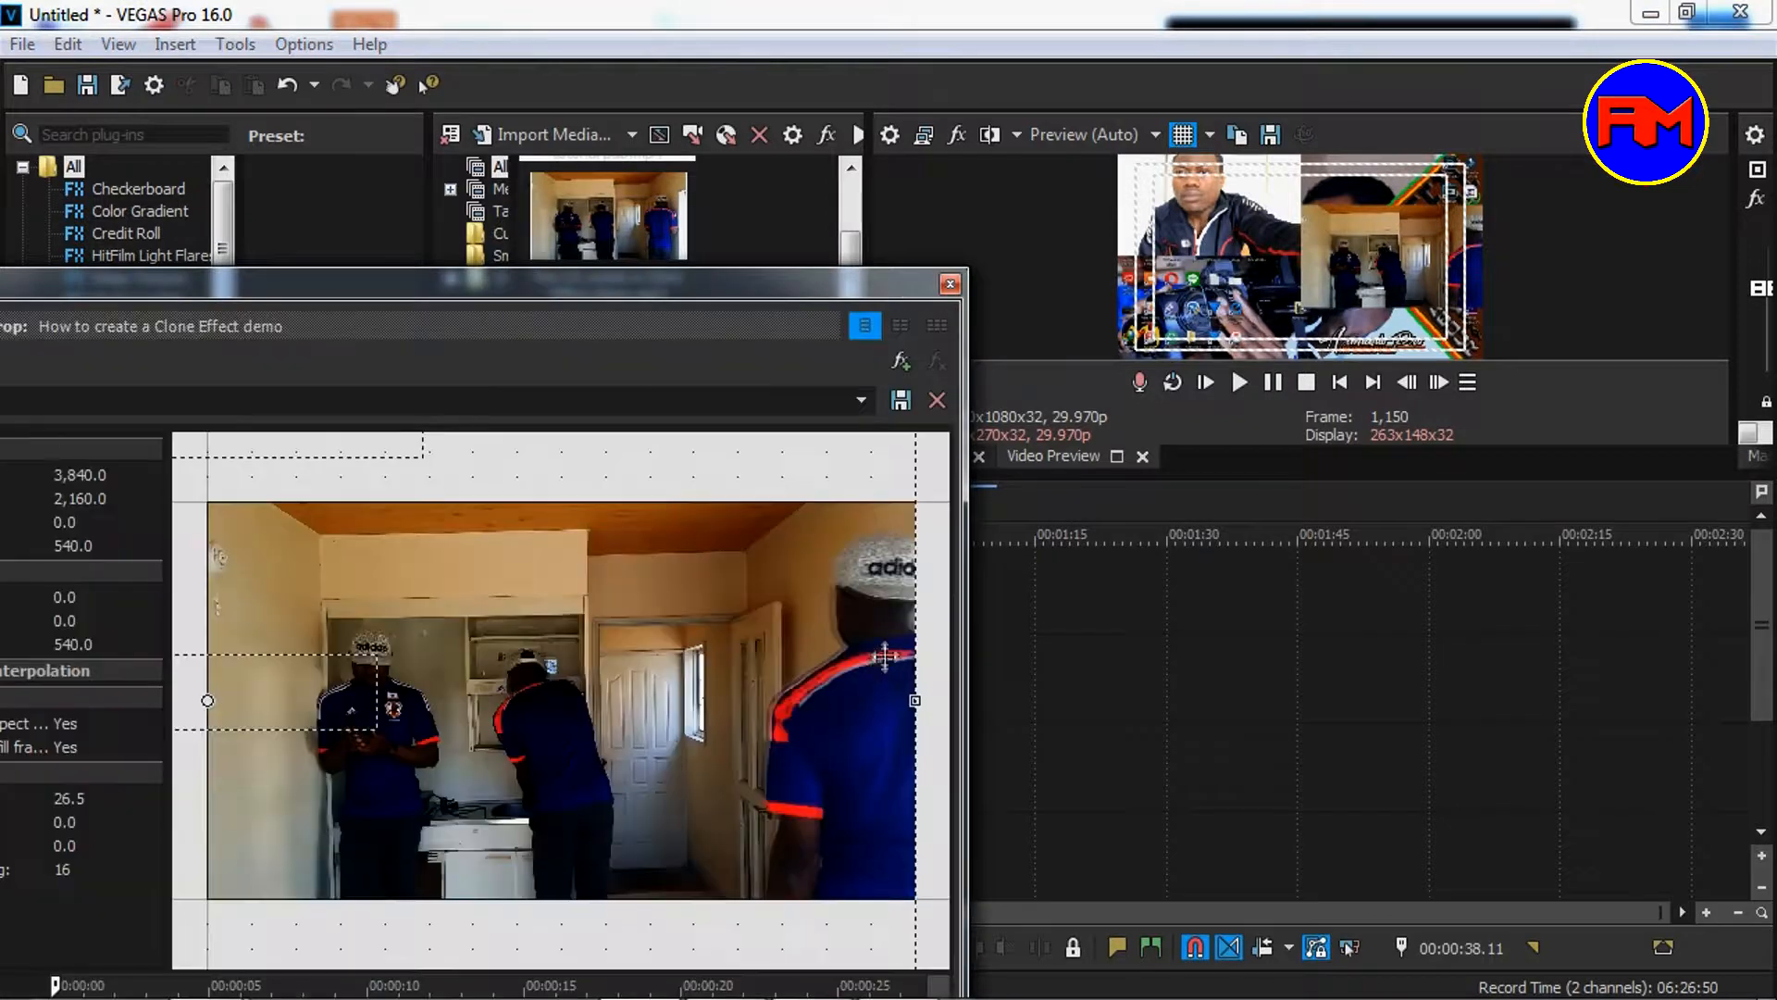
key(Down)
key(Down)
key(Down)
key(Down)
key(Down)
key(Down)
key(Down)
key(Down)
key(Down)
key(Down)
key(Down)
key(Down)
key(Down)
key(Down)
key(Down)
key(Down)
key(Down)
key(Down)
key(Down)
key(Down)
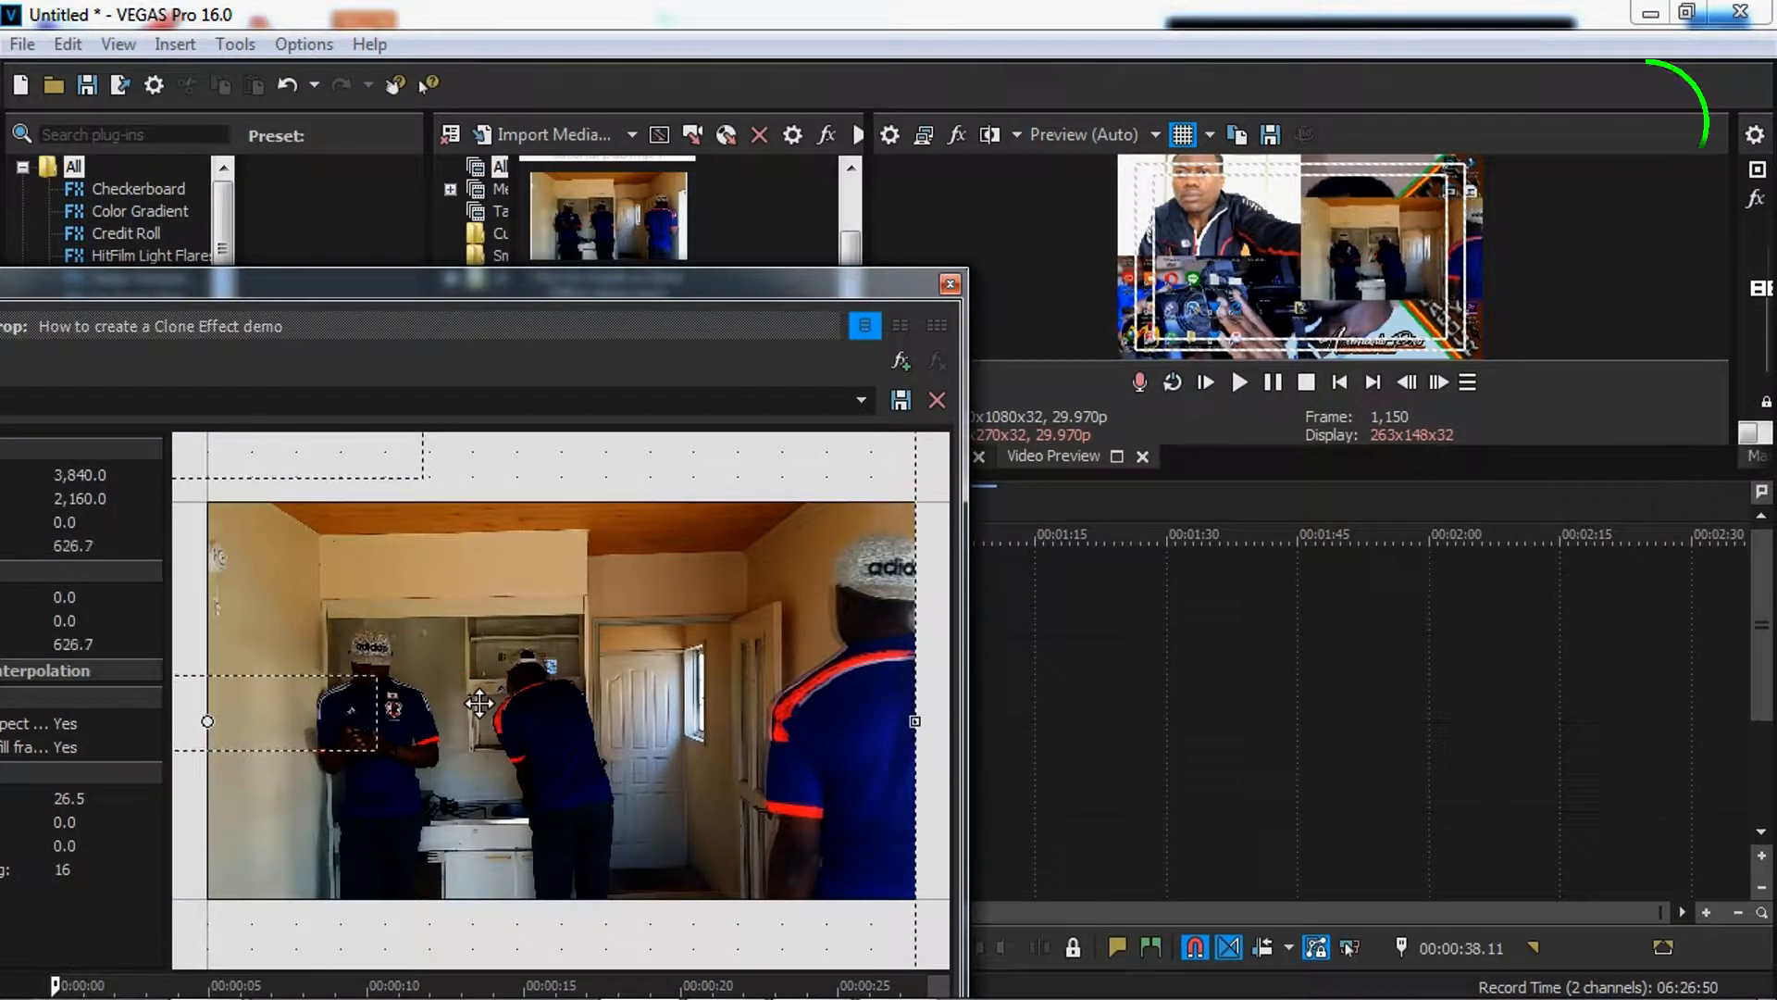
key(Down)
key(Down)
key(Down)
key(Down)
key(Down)
key(Down)
key(Down)
key(Down)
key(Down)
key(Down)
key(Down)
key(Down)
key(Down)
key(Down)
key(Down)
key(Down)
key(Down)
key(Down)
key(Down)
key(Down)
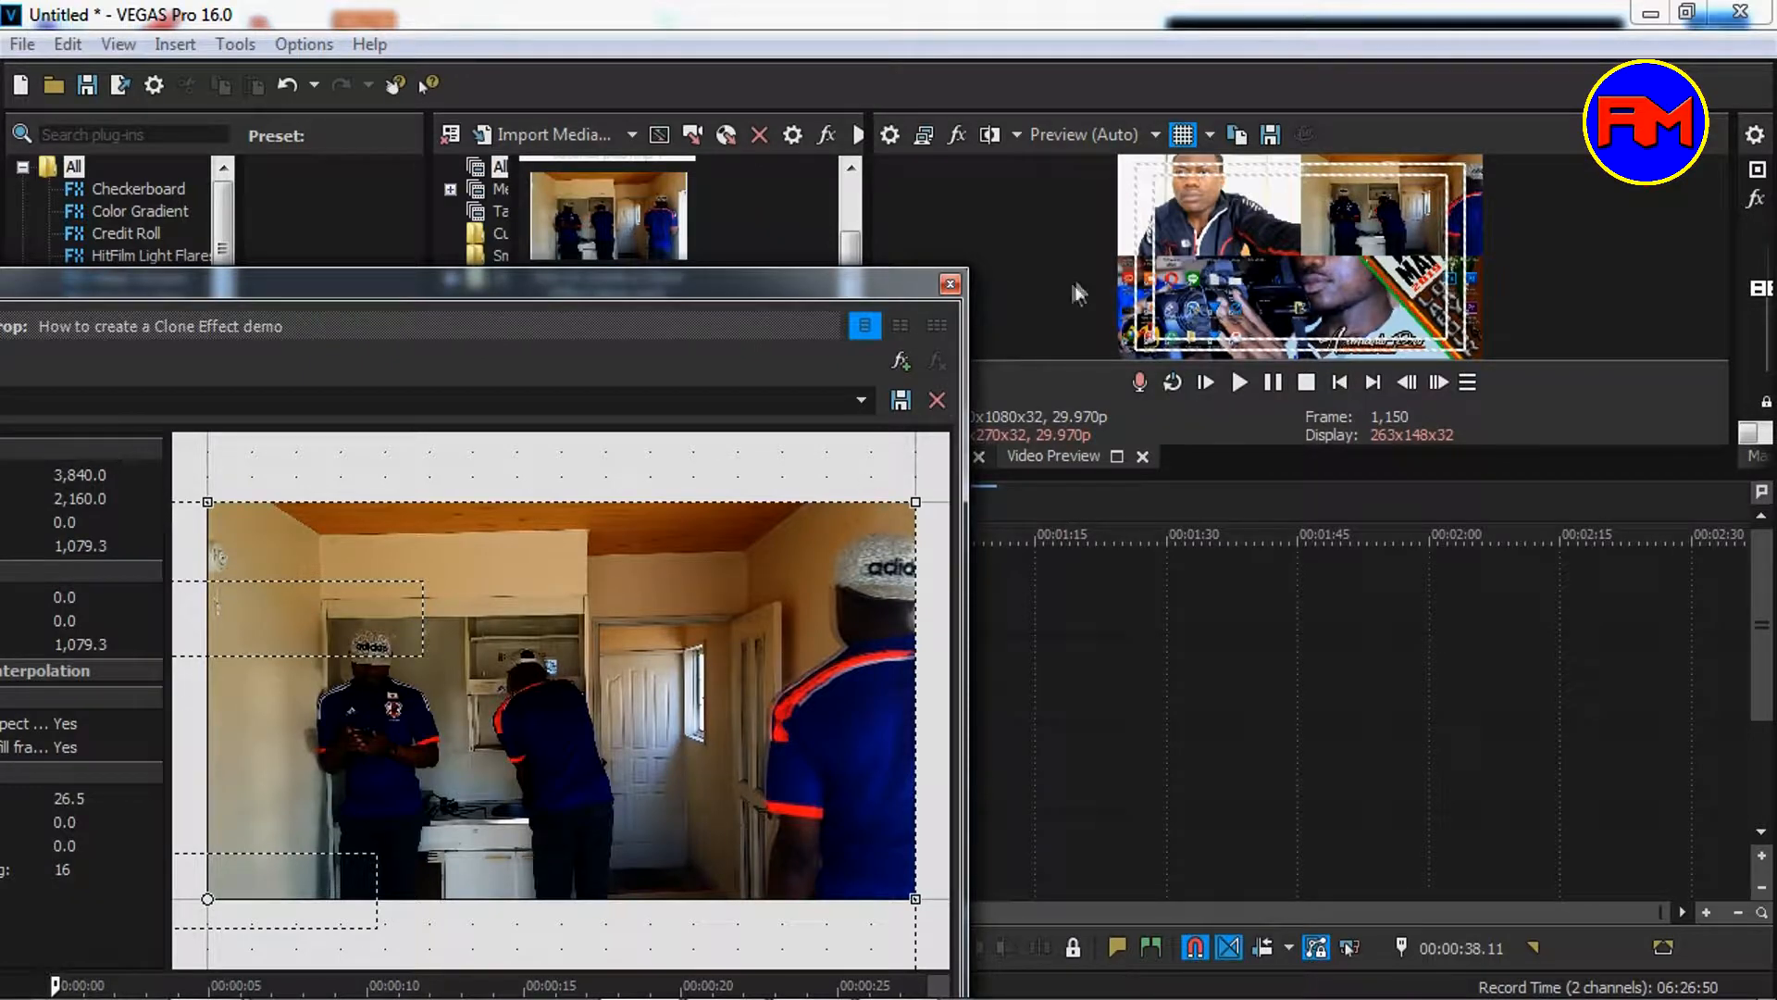
click(950, 284)
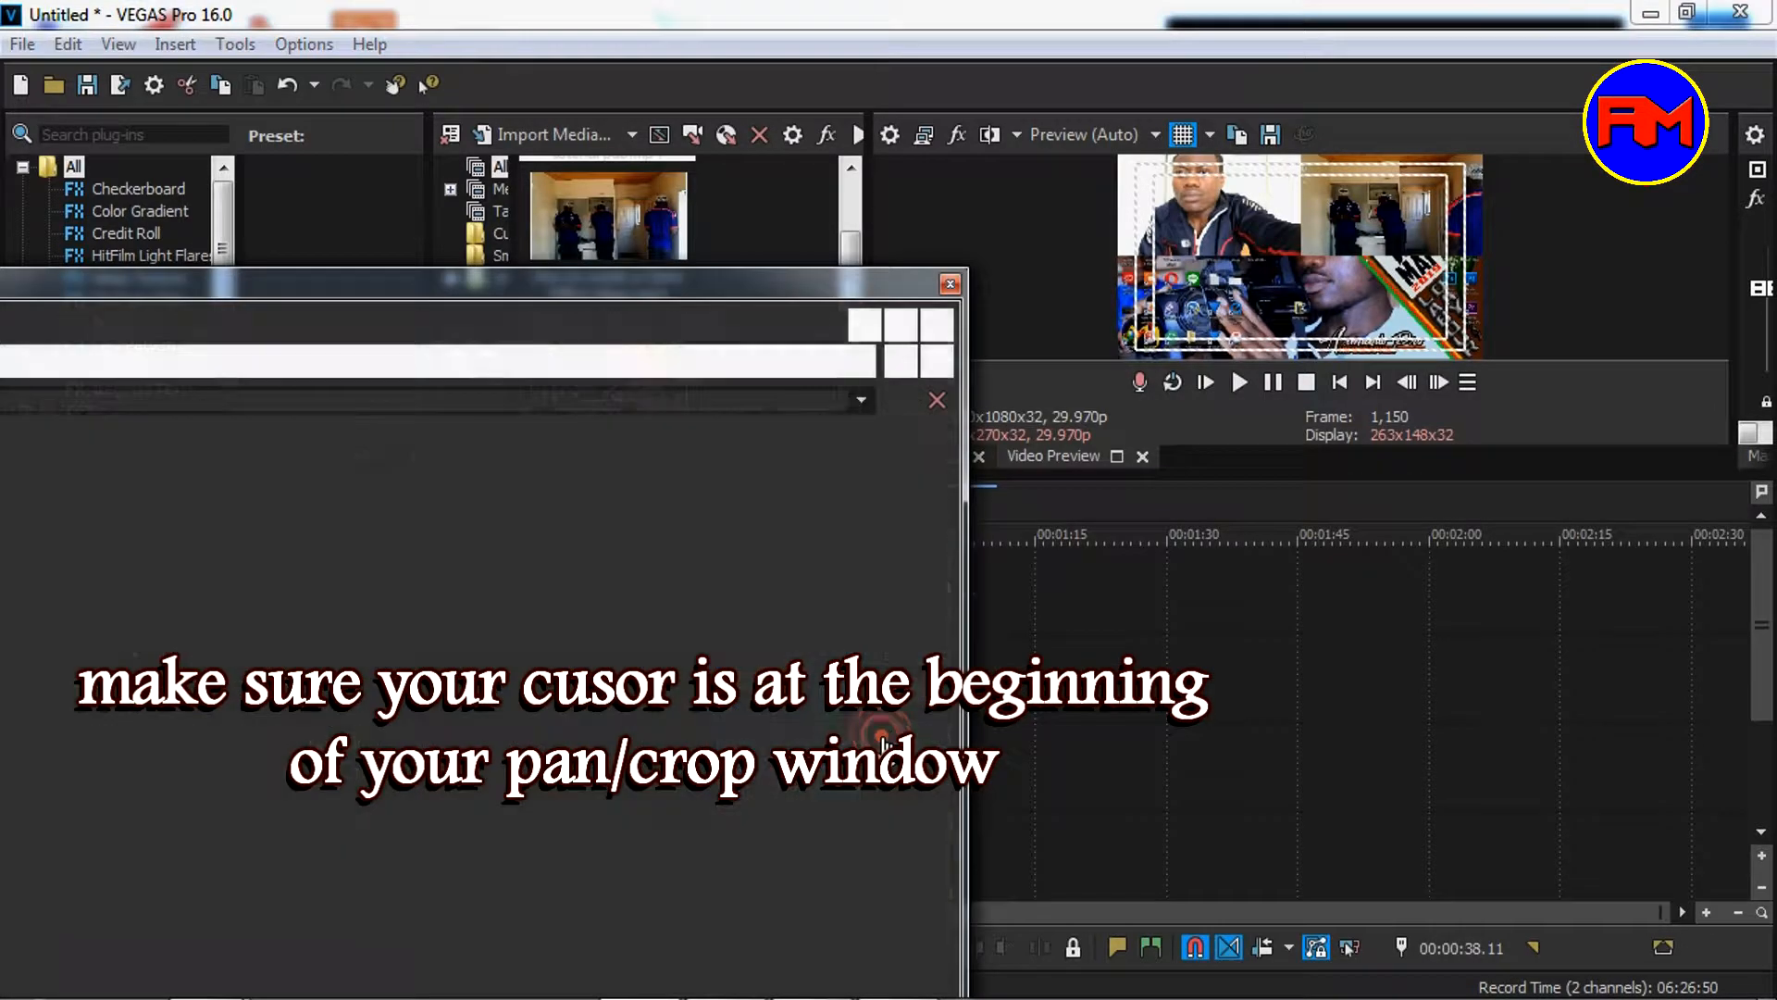
Step: In the letter P pub clip's pan/crop settings, set the frame width to 3840 and the position's X Center to 1,920
click(882, 738)
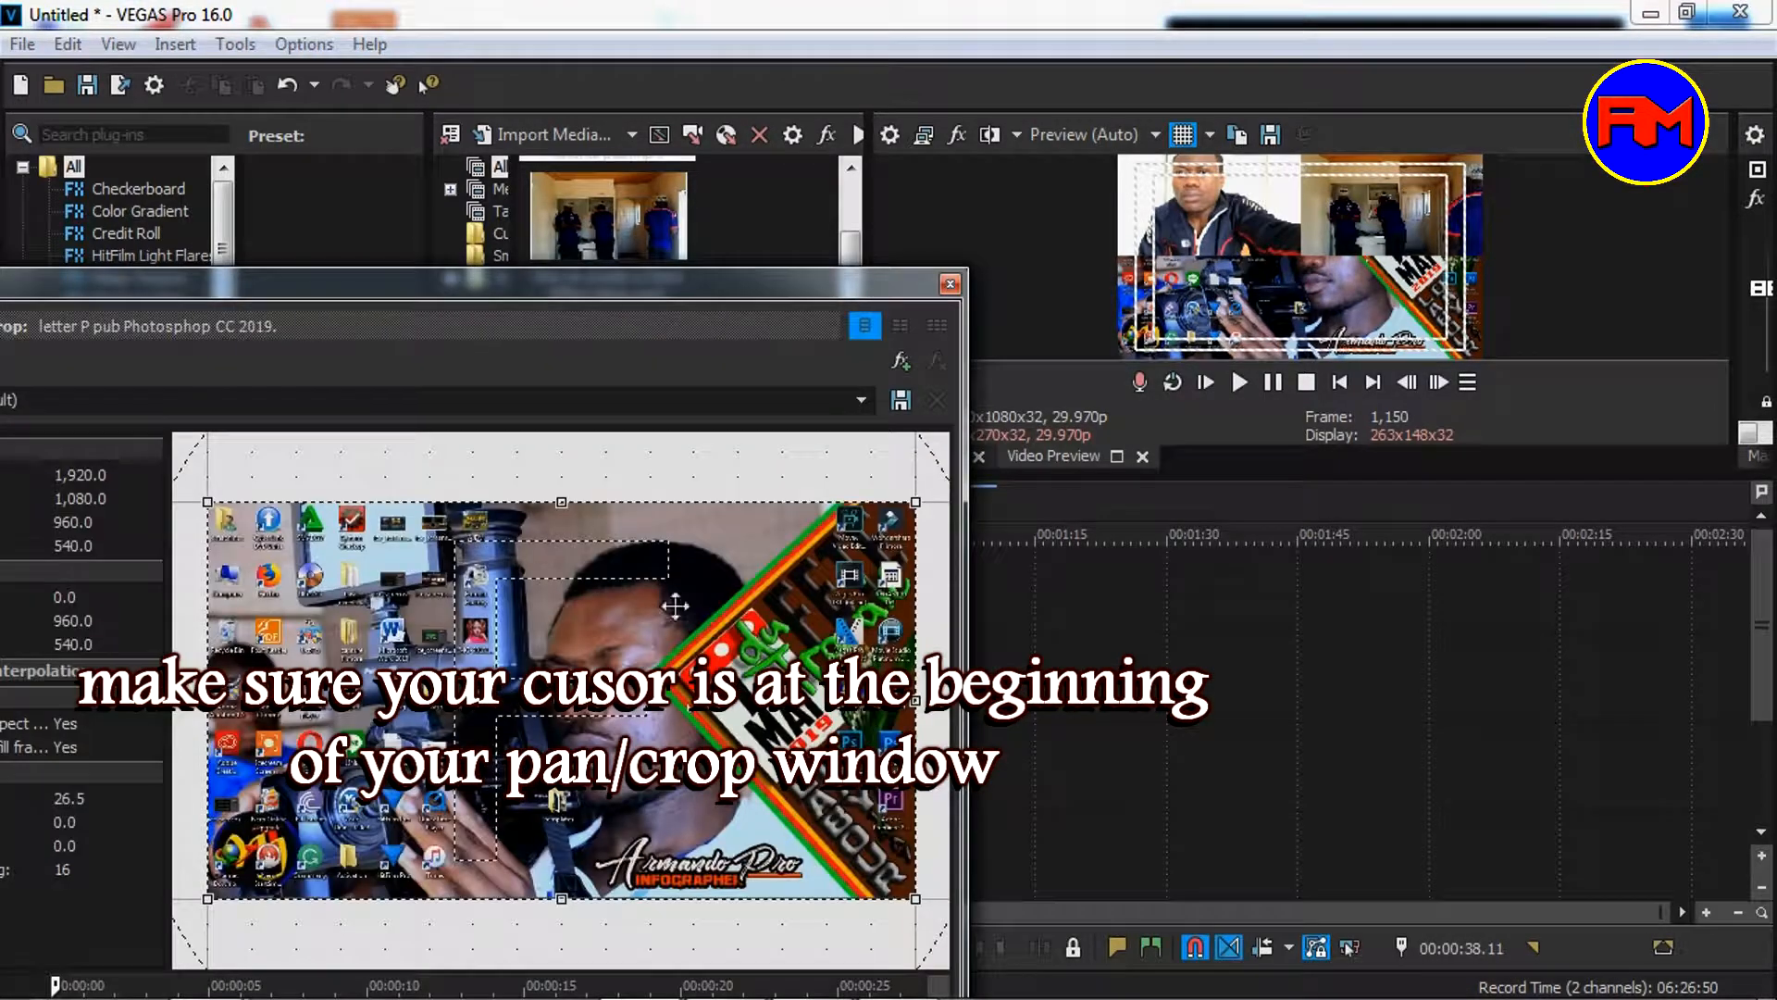
drag(152, 294, 482, 294)
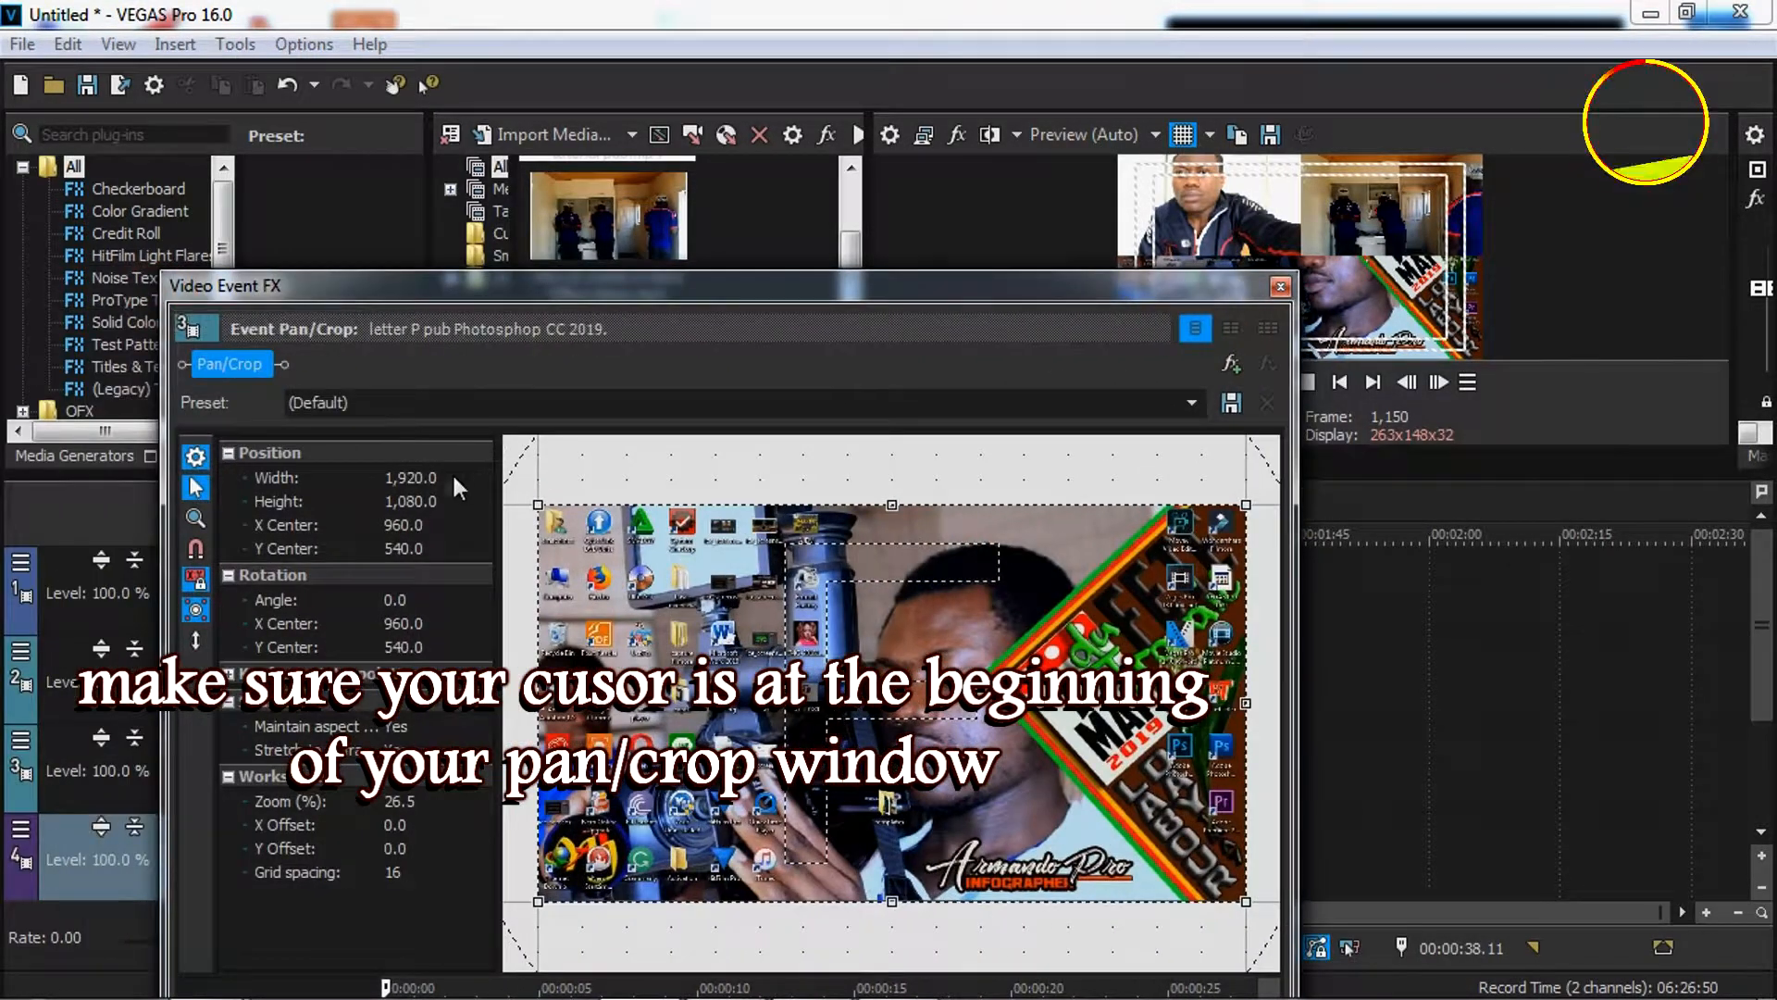
click(415, 476)
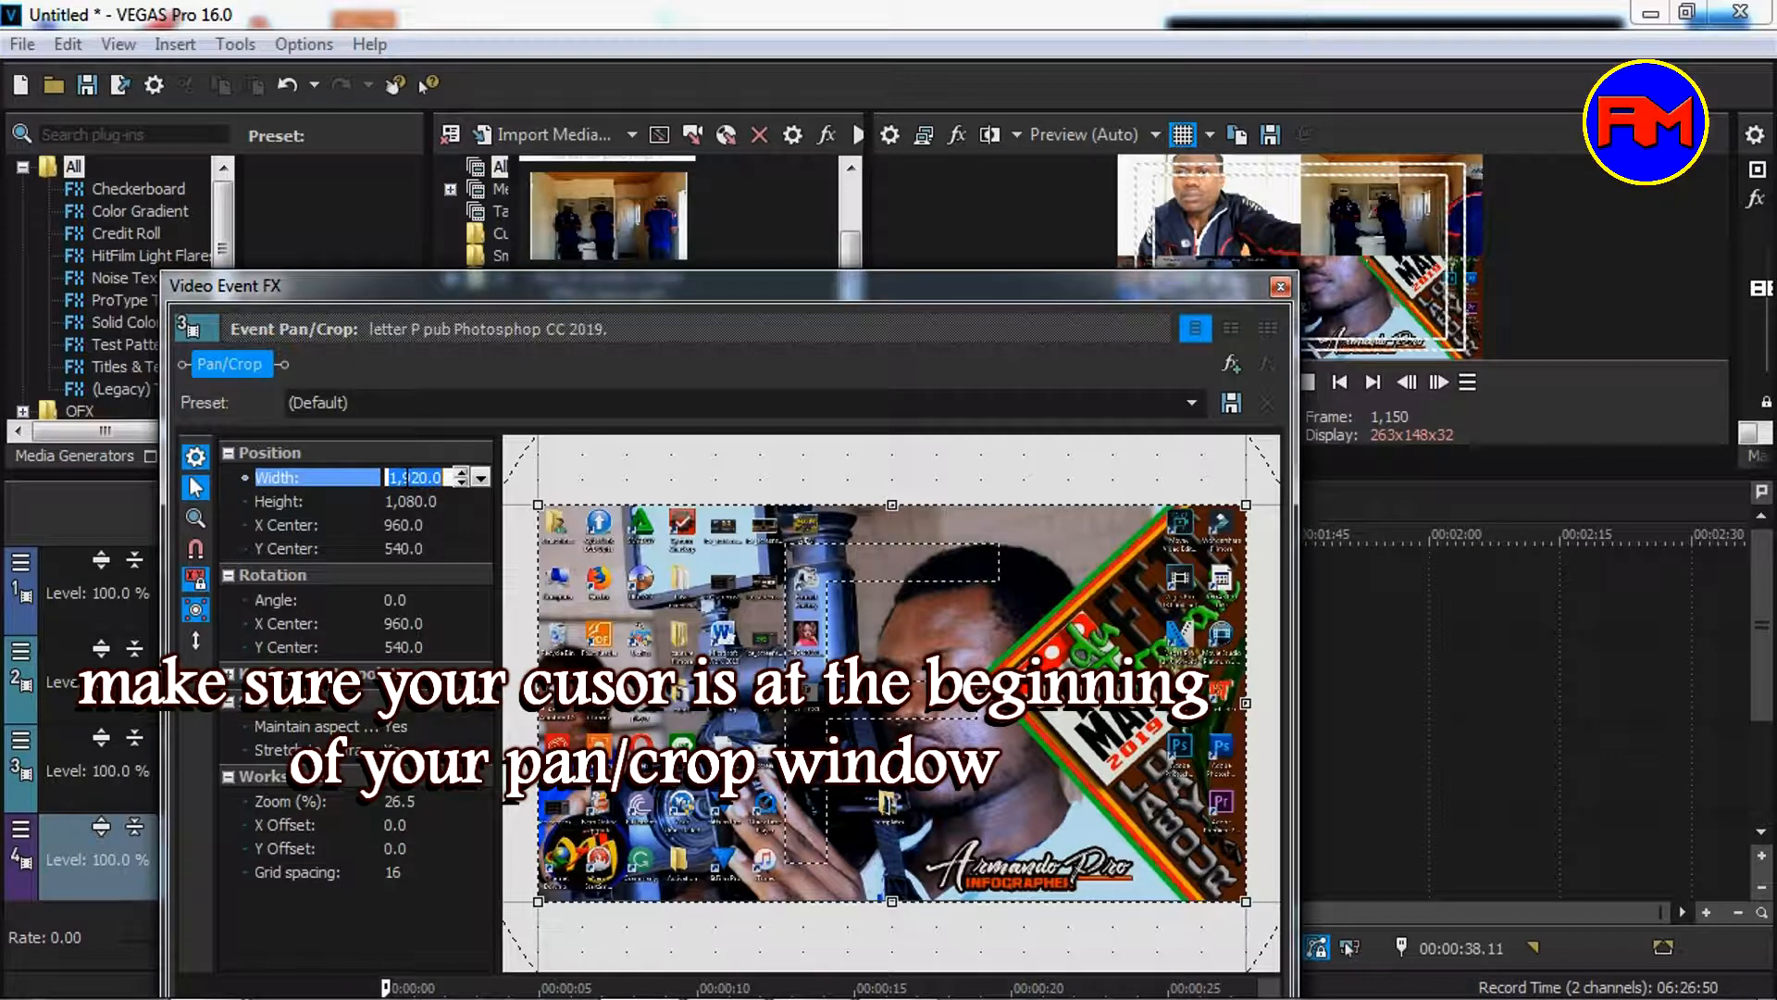
text(3840)
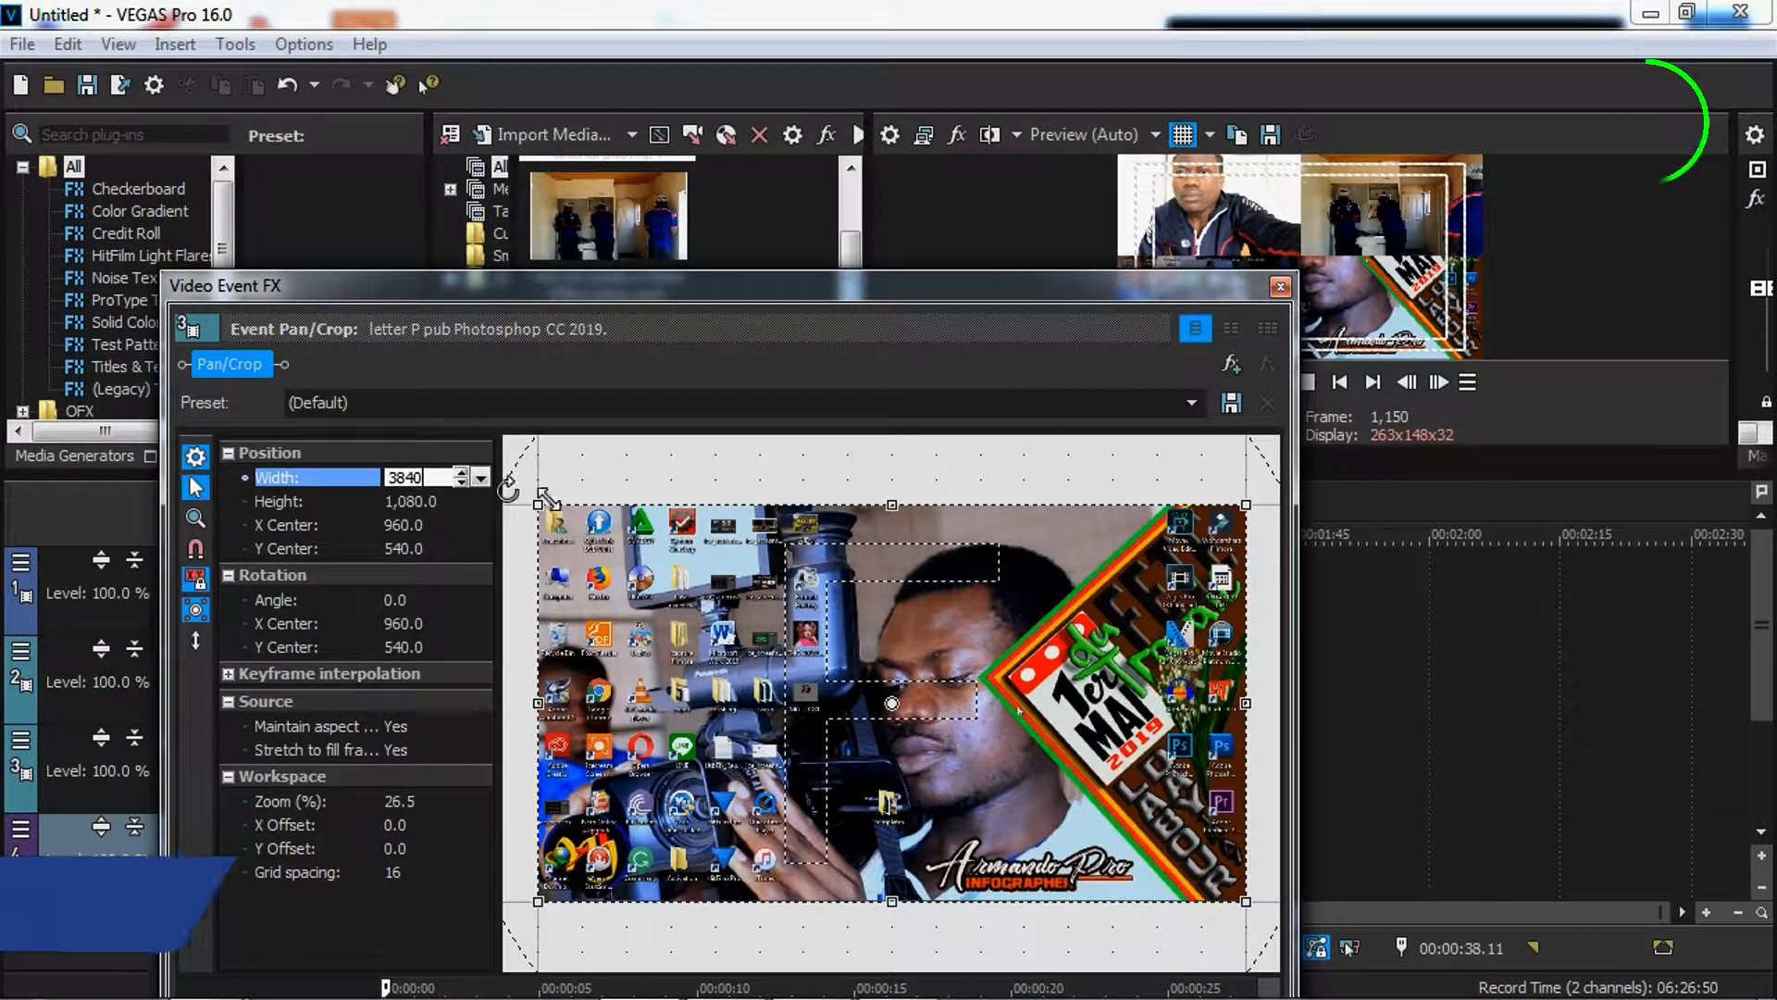
key(Return)
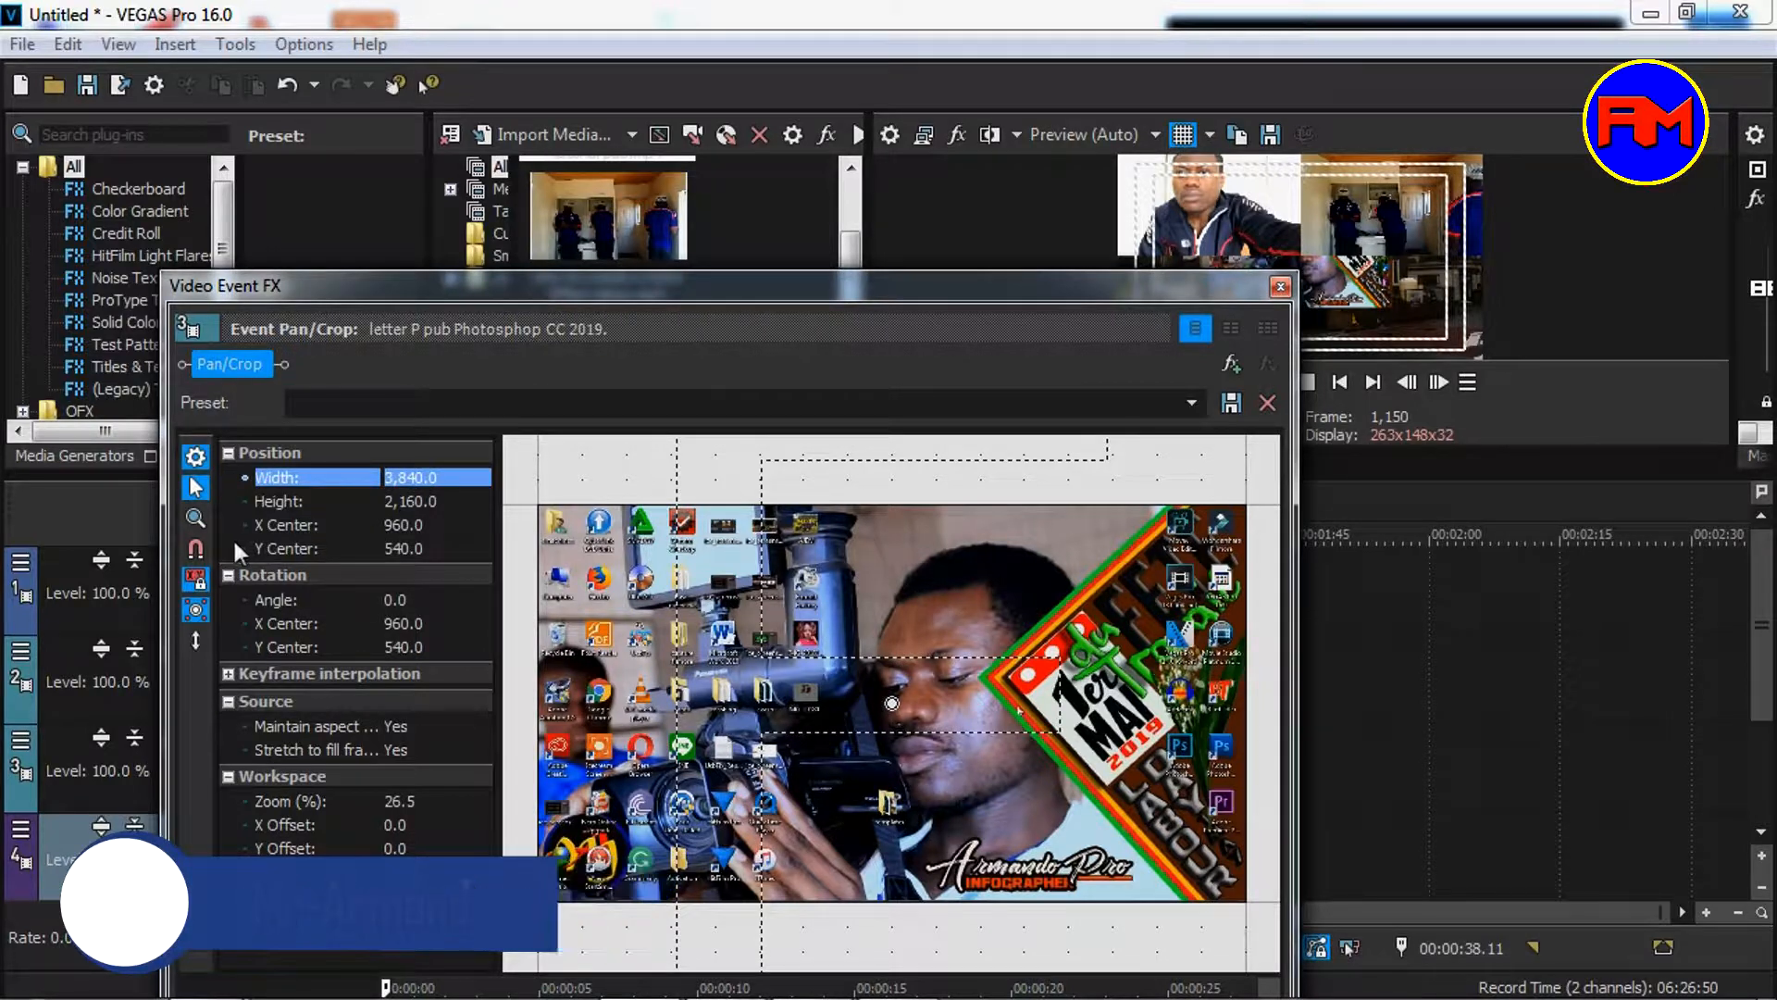
click(416, 533)
text(1,)
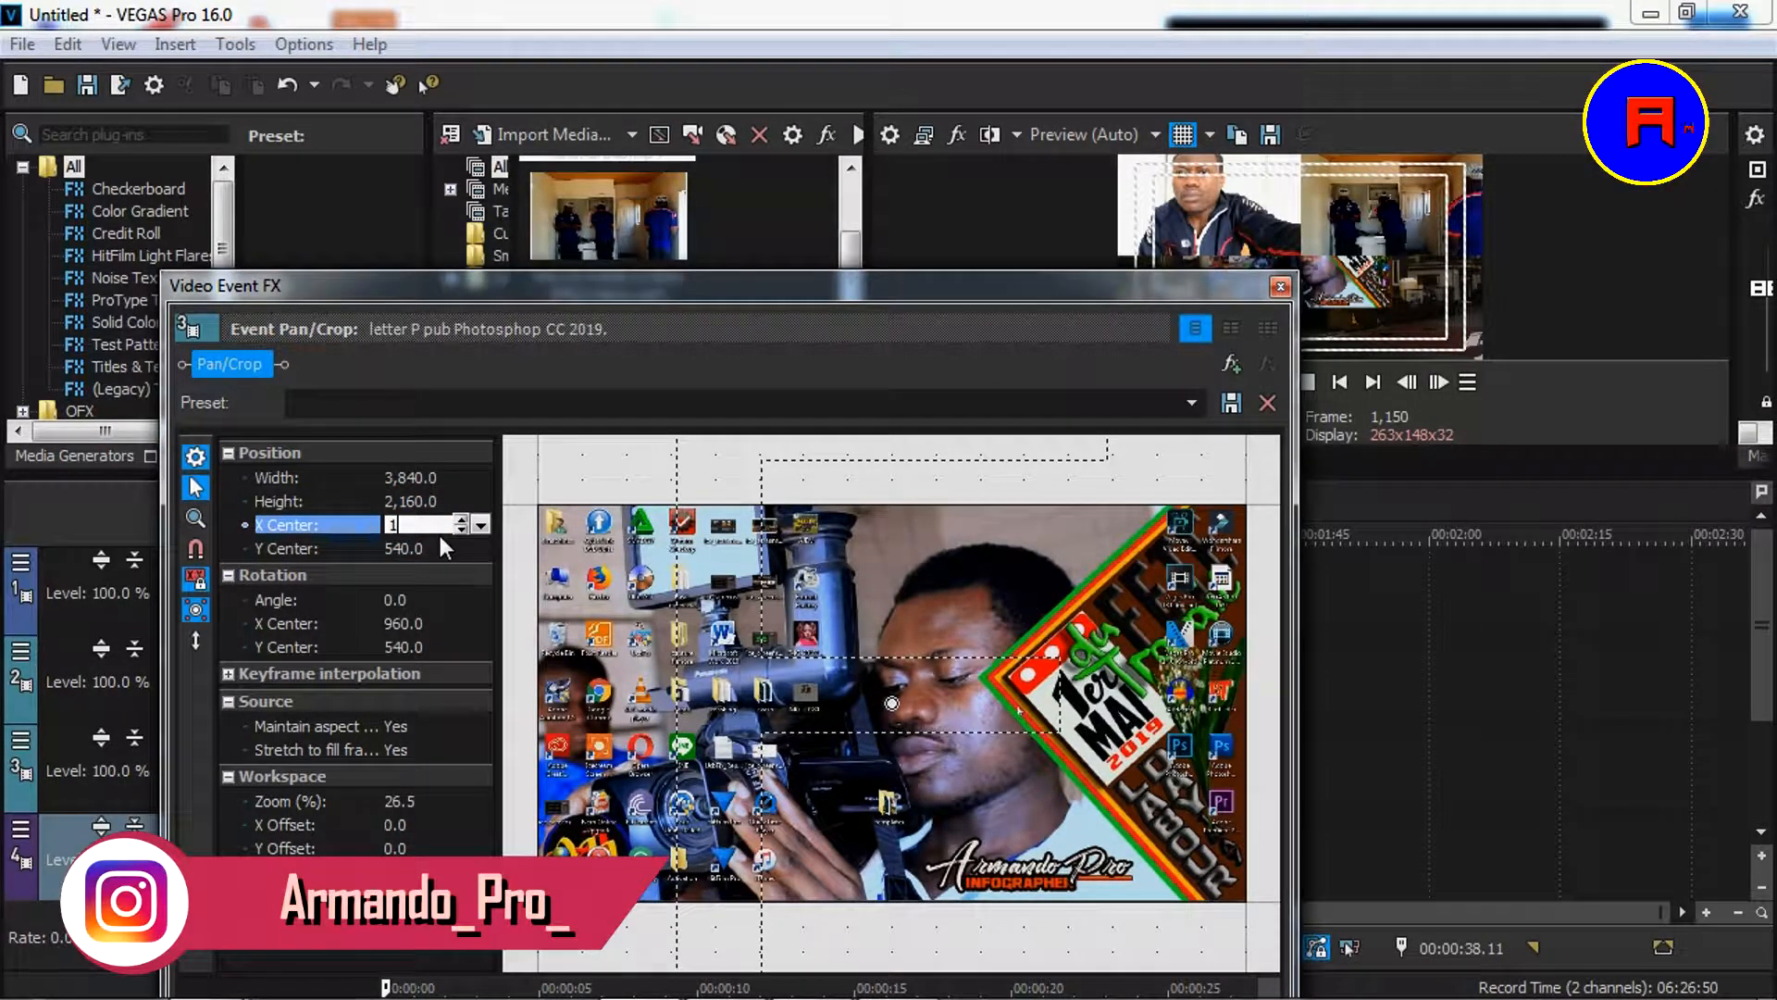
text(920)
key(Return)
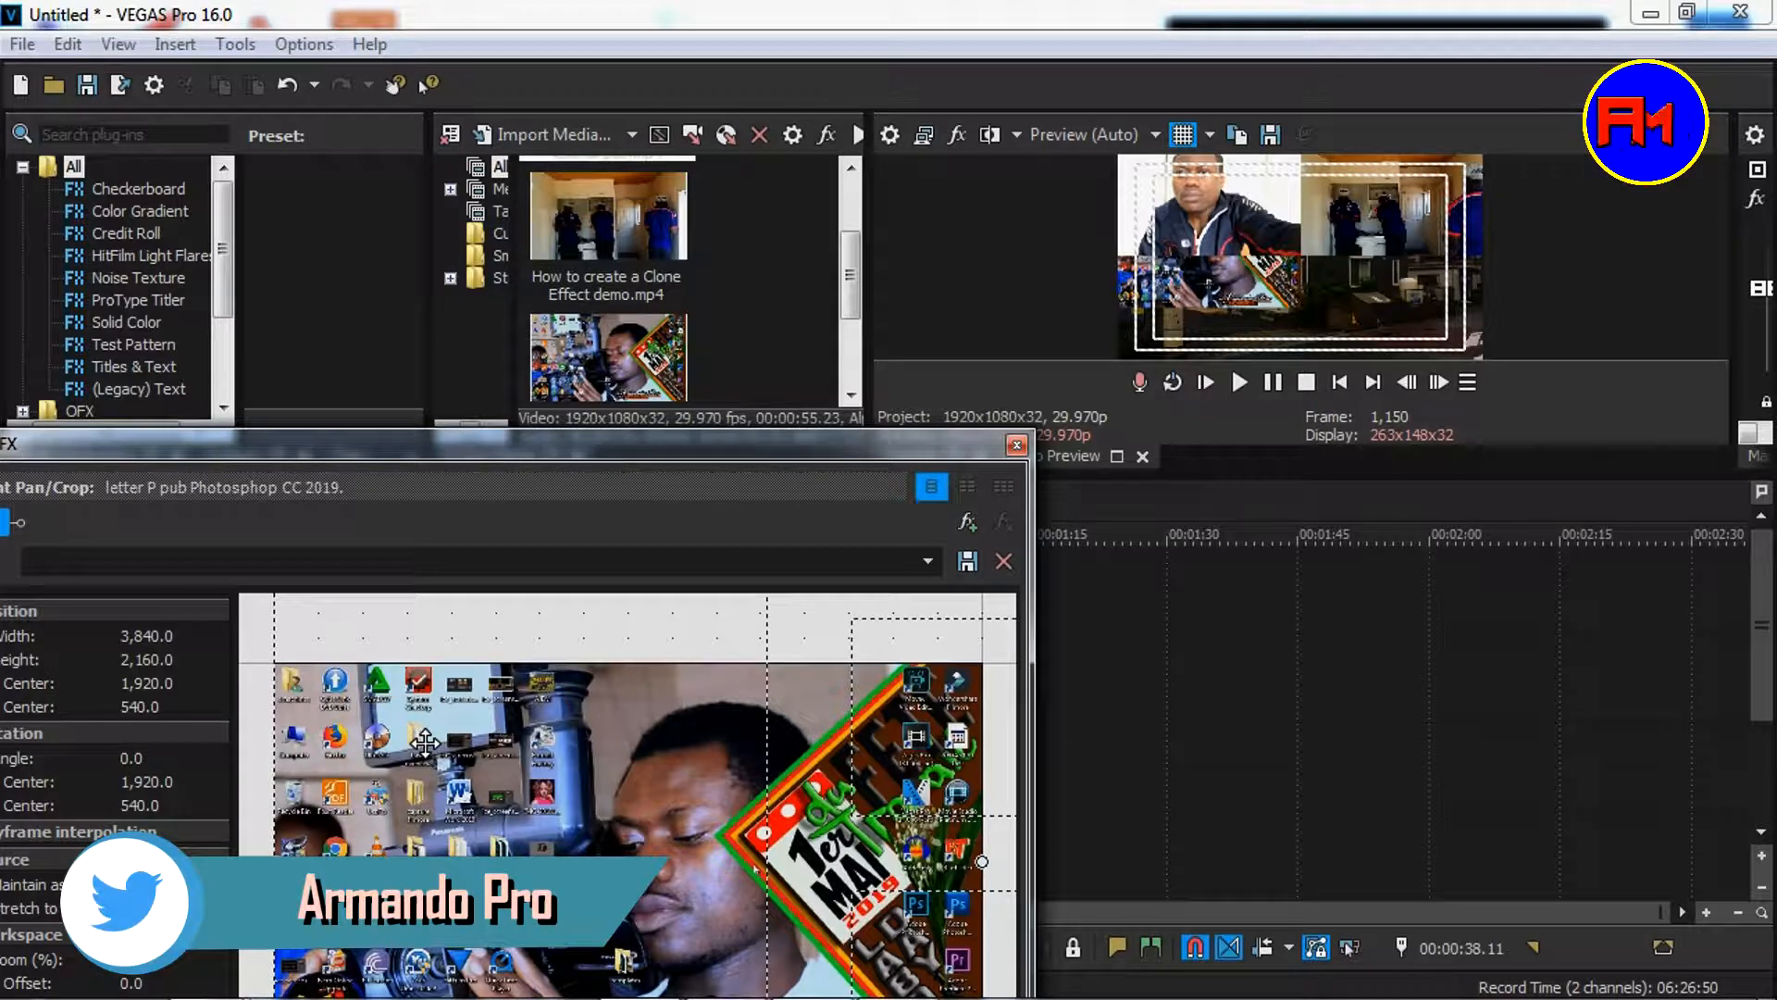
Step: Nudge the letter P pub clip's crop frame up until its Y Center is -0.7, and open the building grow effect clip's pan/crop settings
key(Up)
key(Up)
key(Up)
key(Up)
key(Up)
key(Up)
key(Up)
key(Up)
key(Up)
key(Up)
key(Up)
key(Up)
key(Up)
key(Up)
key(Up)
key(Up)
key(Up)
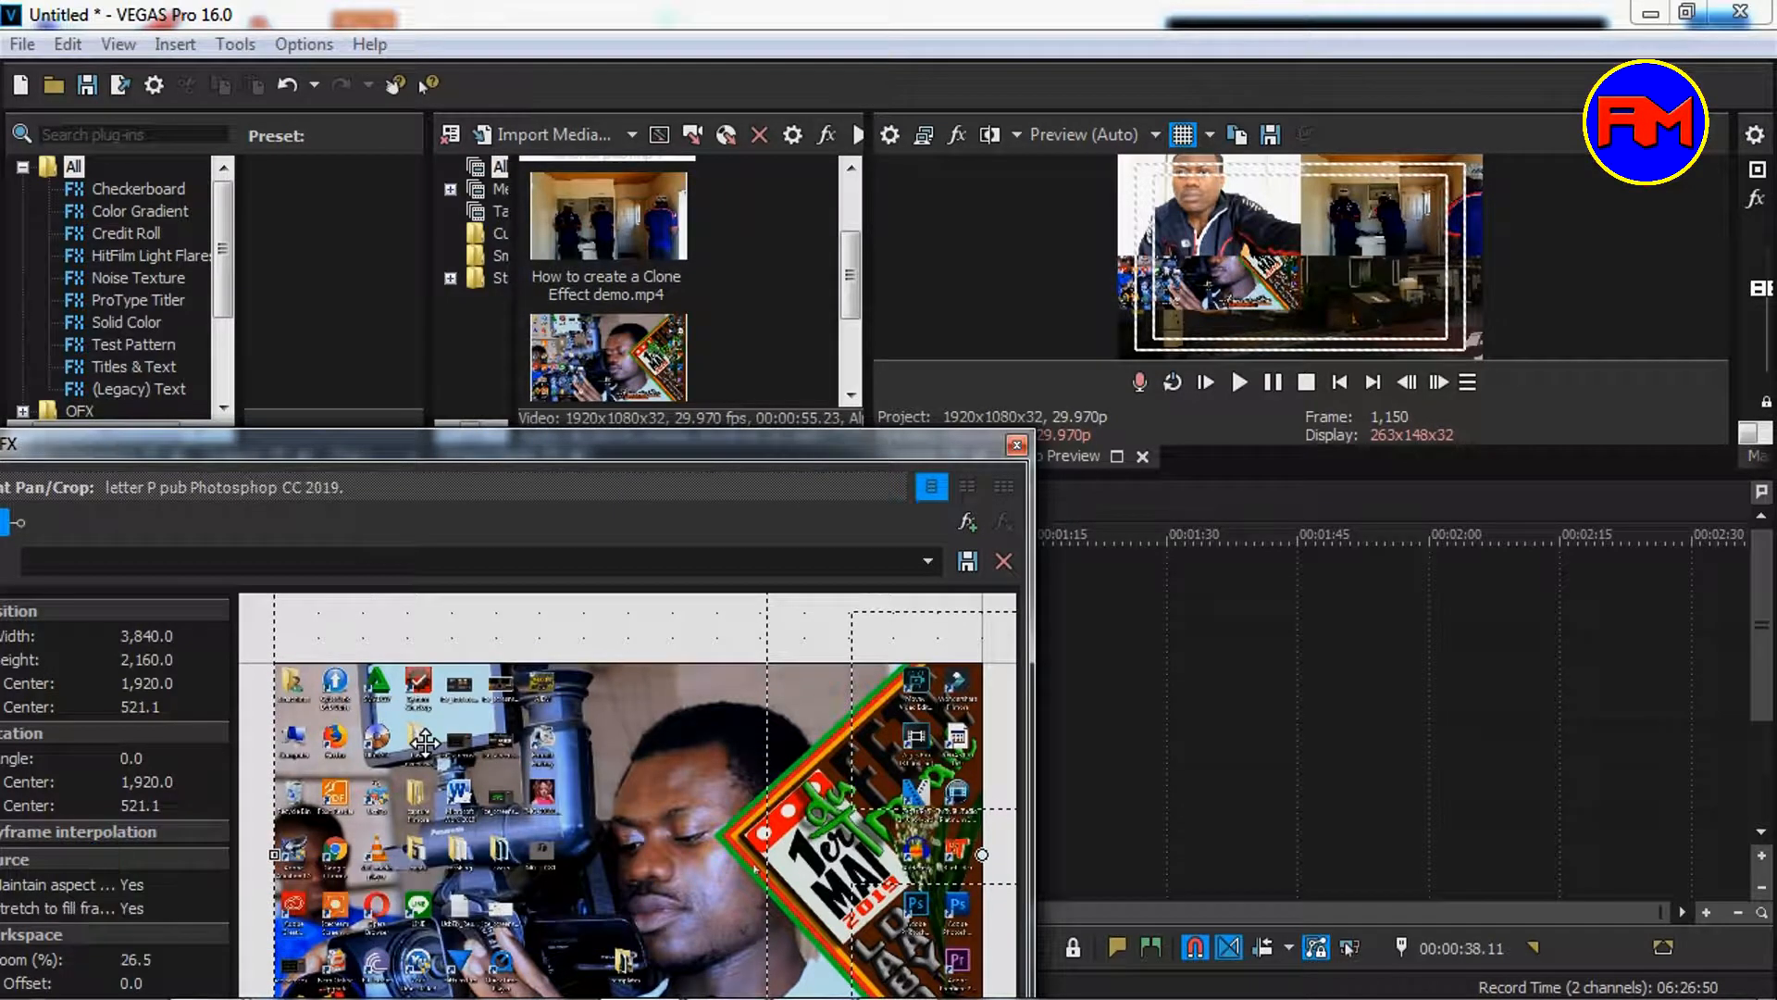
key(Up)
key(Up)
key(Up)
key(Up)
key(Up)
key(Up)
key(Up)
key(Up)
key(Up)
key(Up)
key(Up)
key(Up)
key(Up)
key(Up)
key(Up)
key(Up)
key(Up)
key(Up)
key(Up)
key(Up)
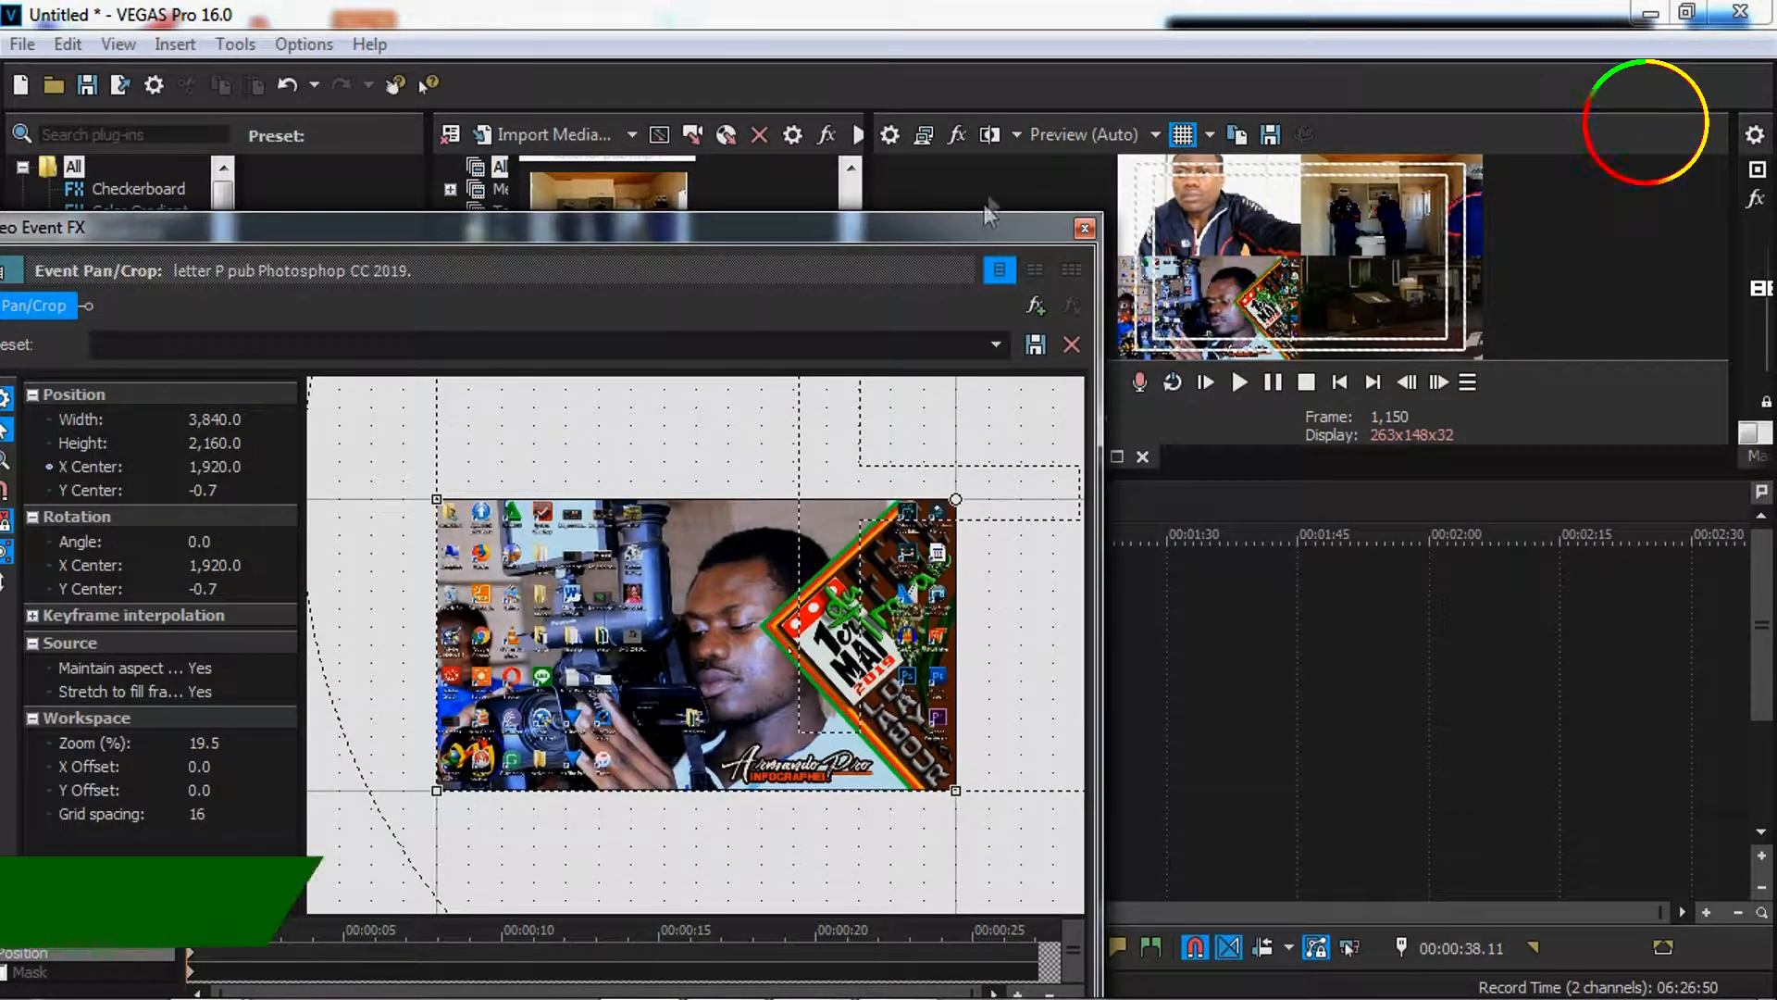
click(1085, 229)
click(871, 835)
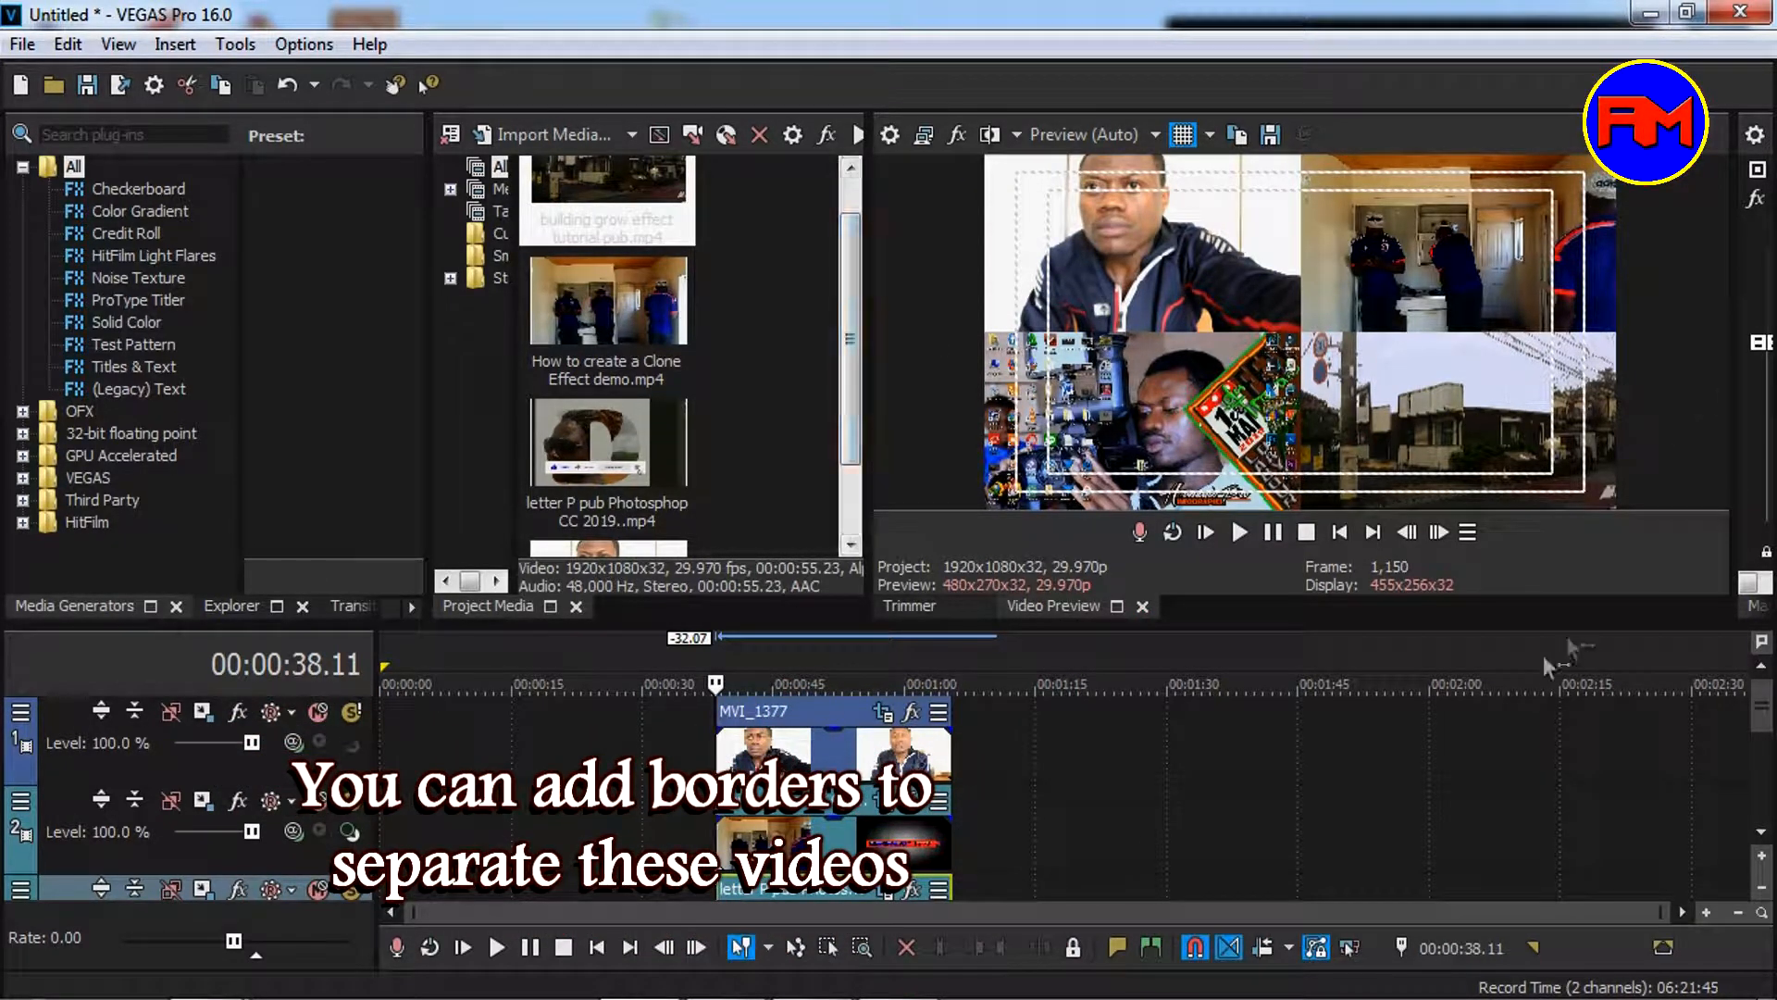
Step: Insert two empty video tracks above the MVI_1377 track
right_click(617, 738)
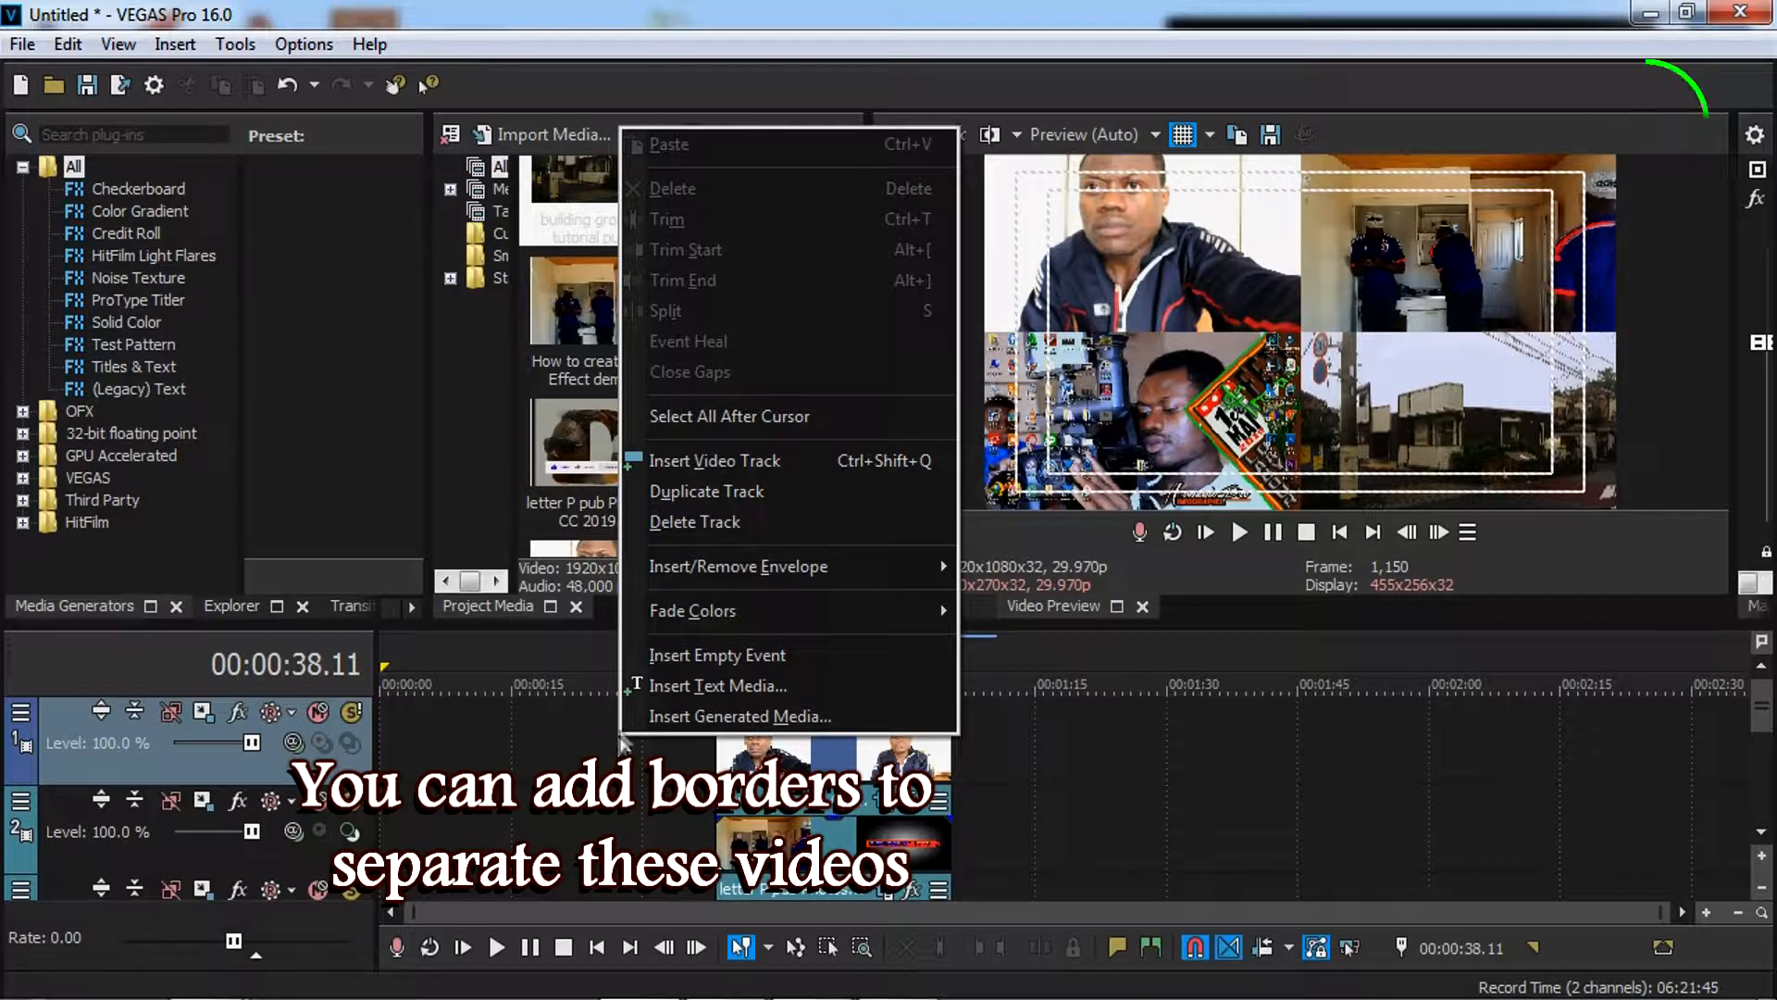
click(721, 470)
right_click(675, 735)
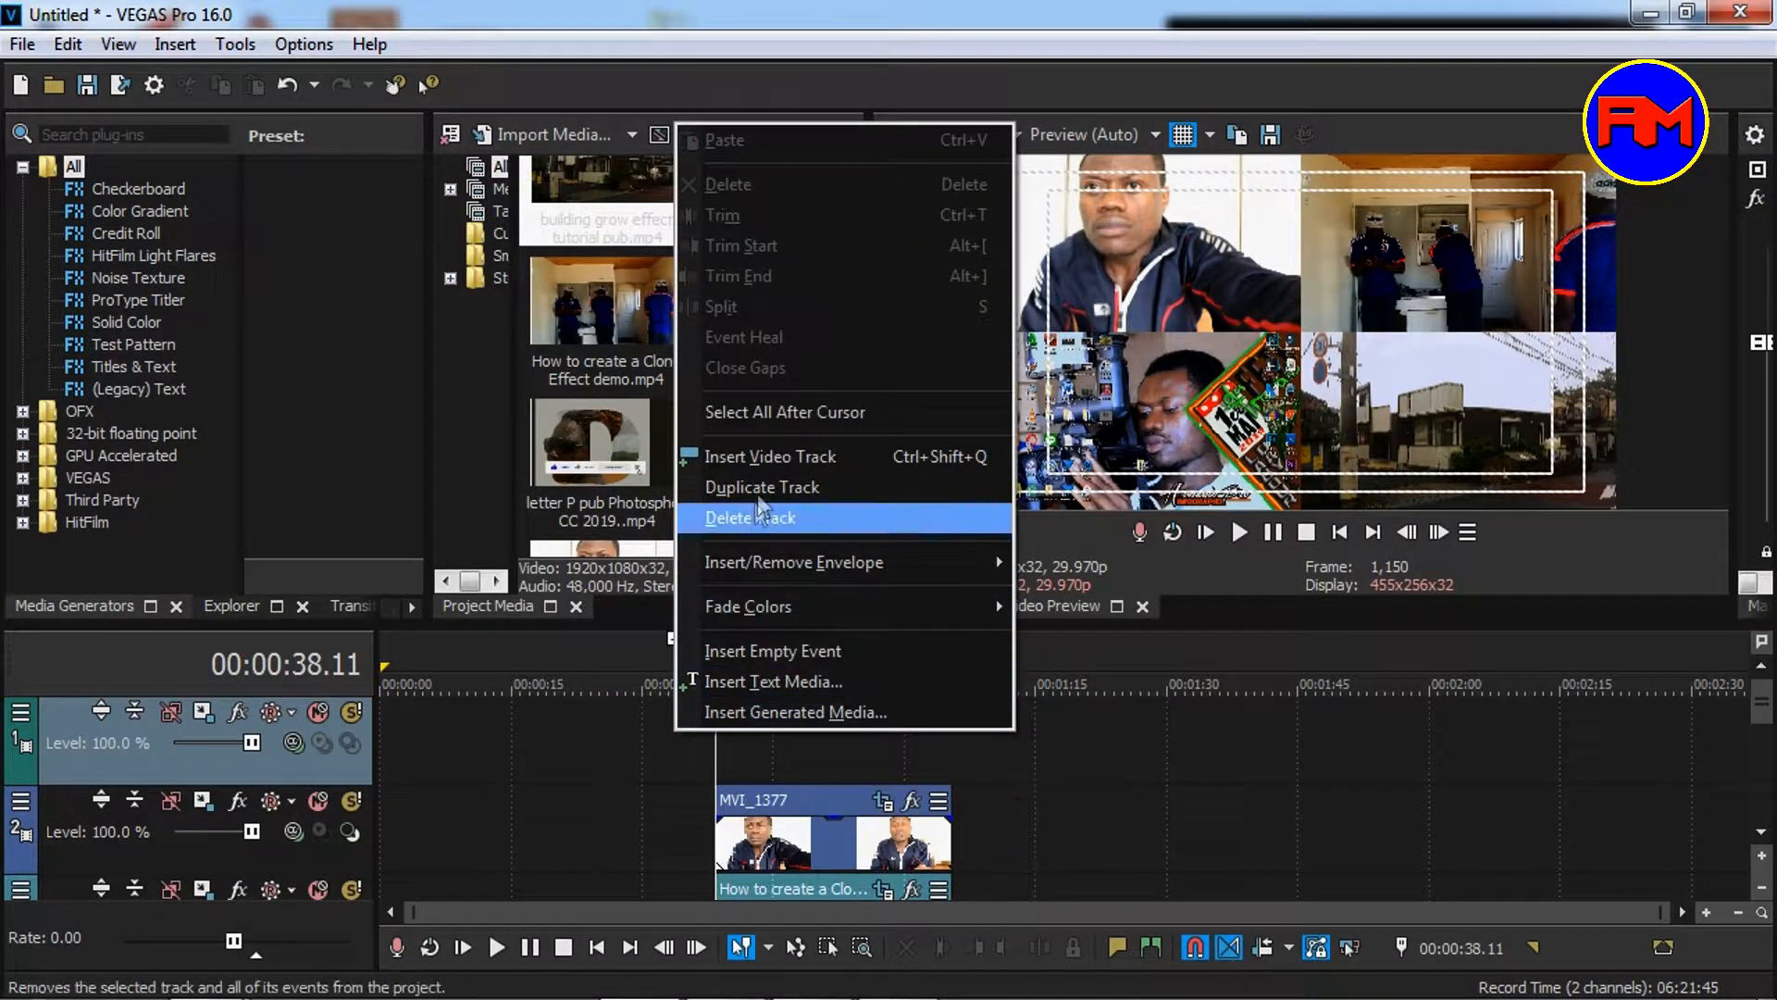
click(778, 472)
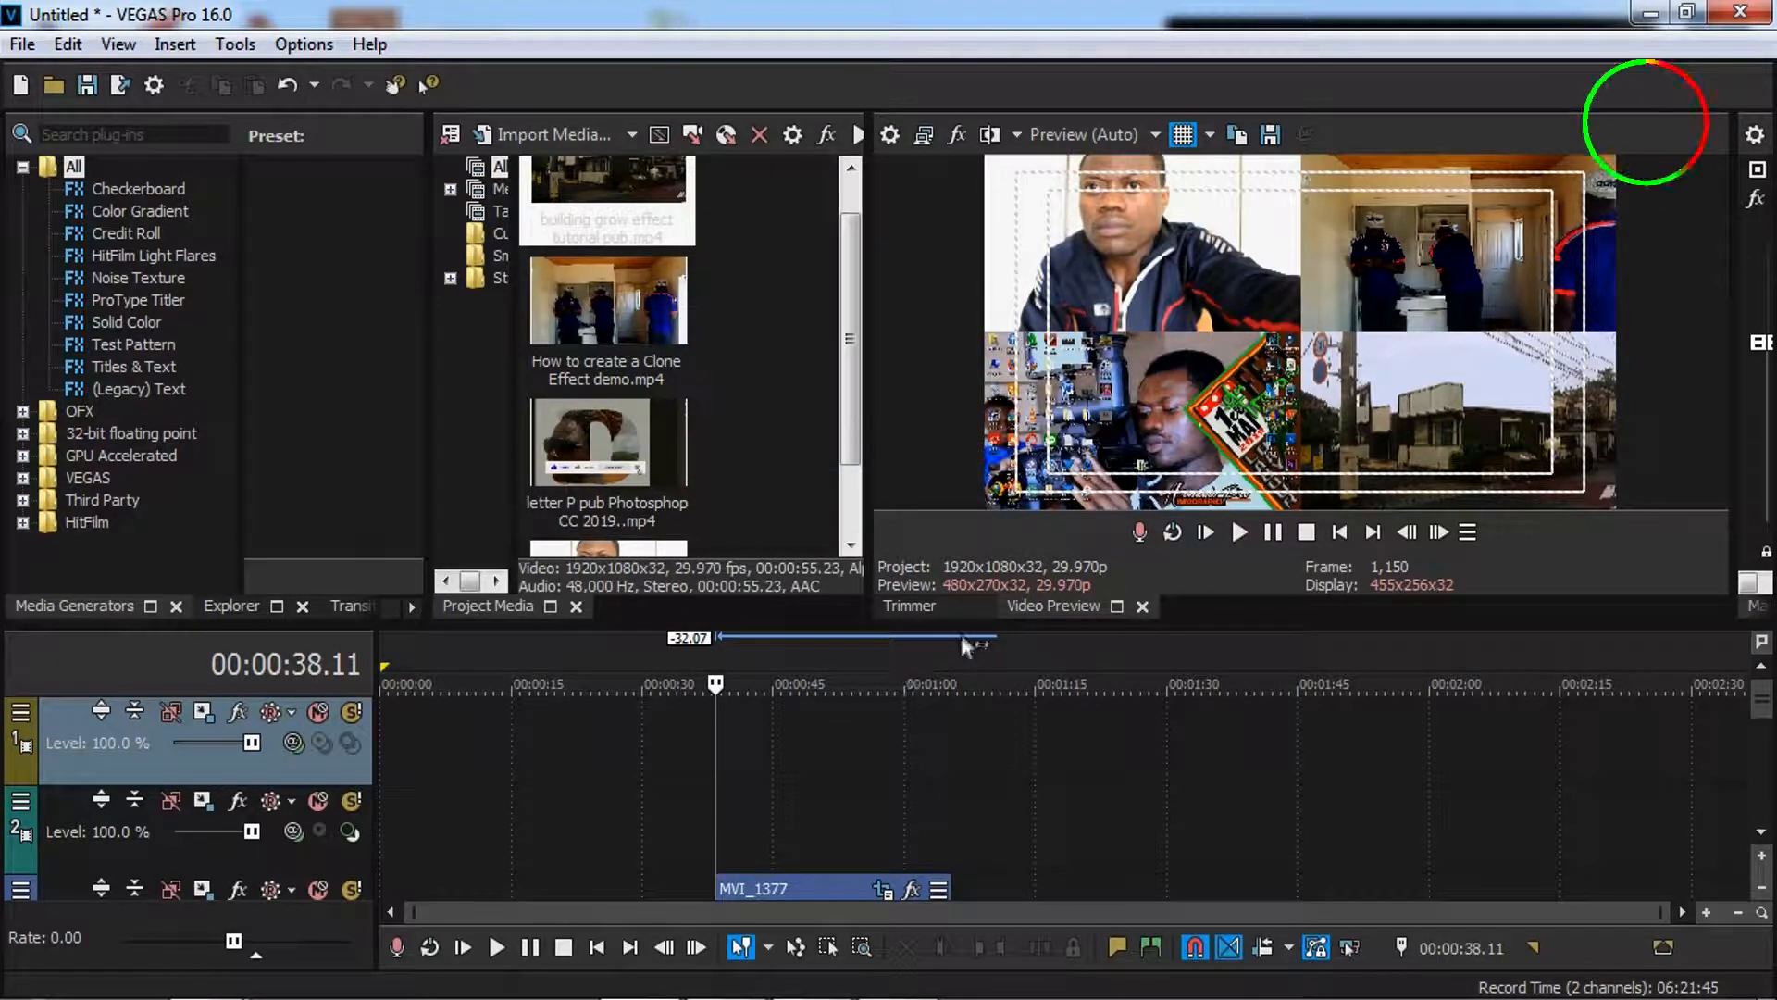
Step: Place a blue Solid Color event on track 1 at 00:00:38.11 and extend it to the end of the MVI_1377 clip
drag(70, 620, 70, 535)
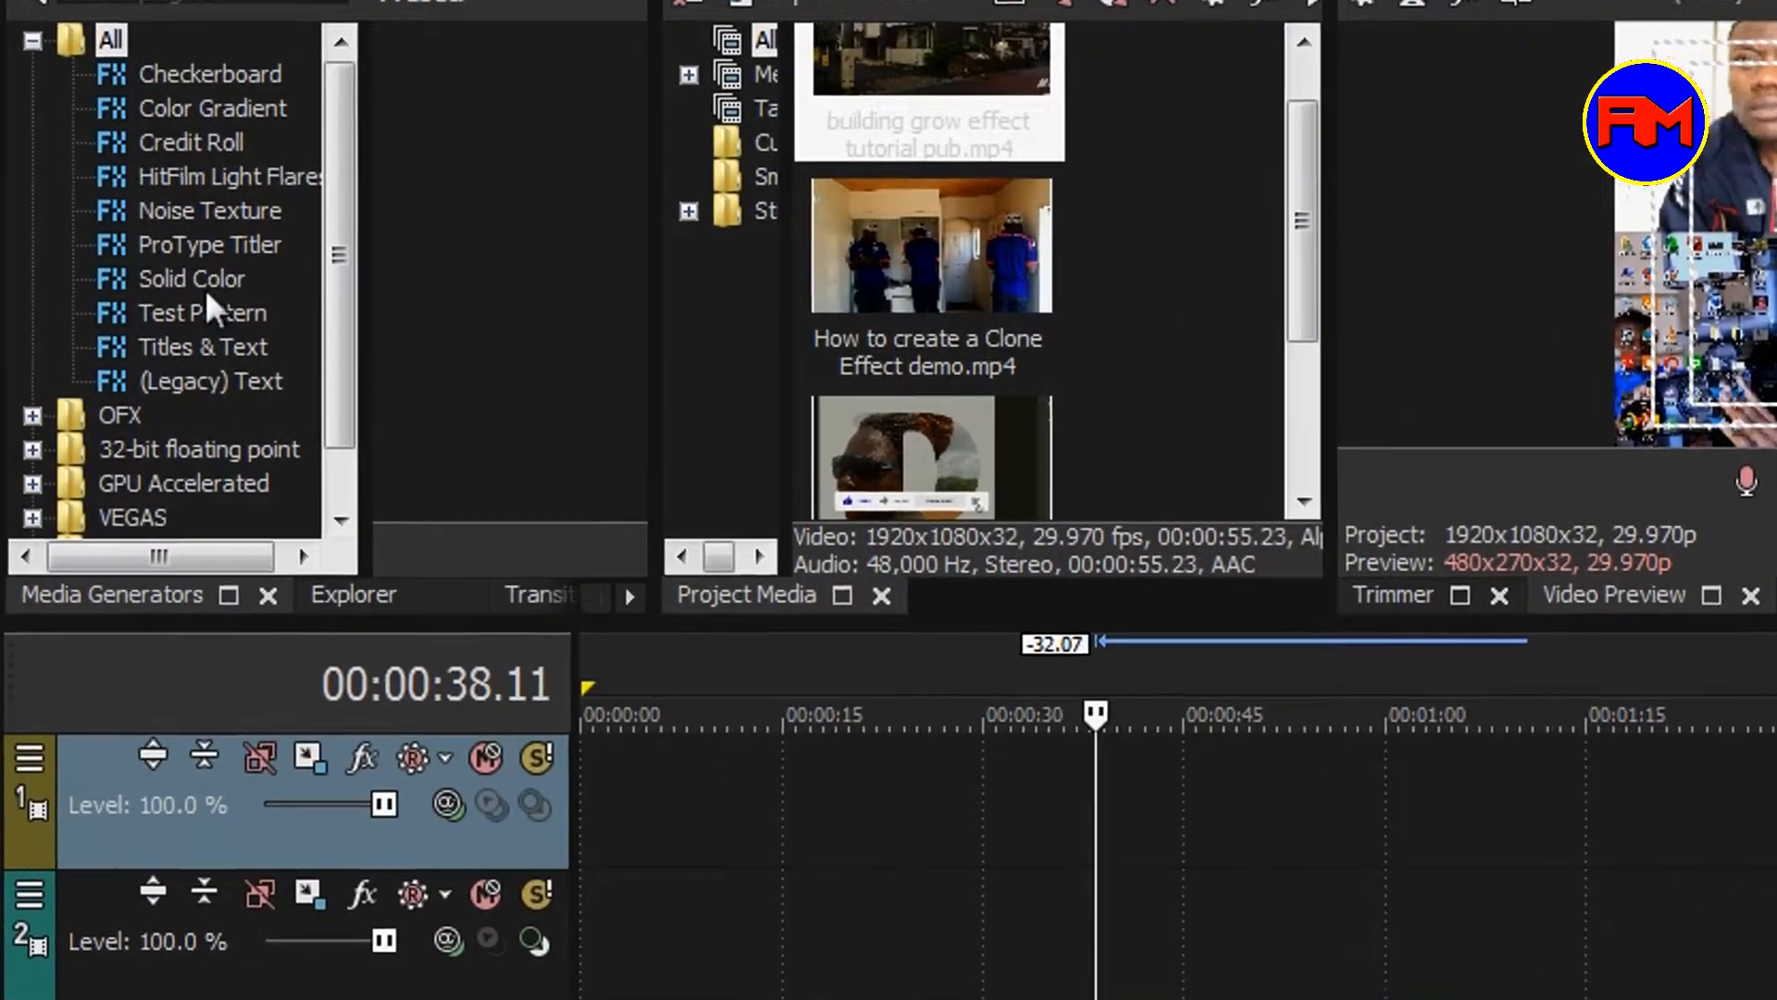
click(181, 290)
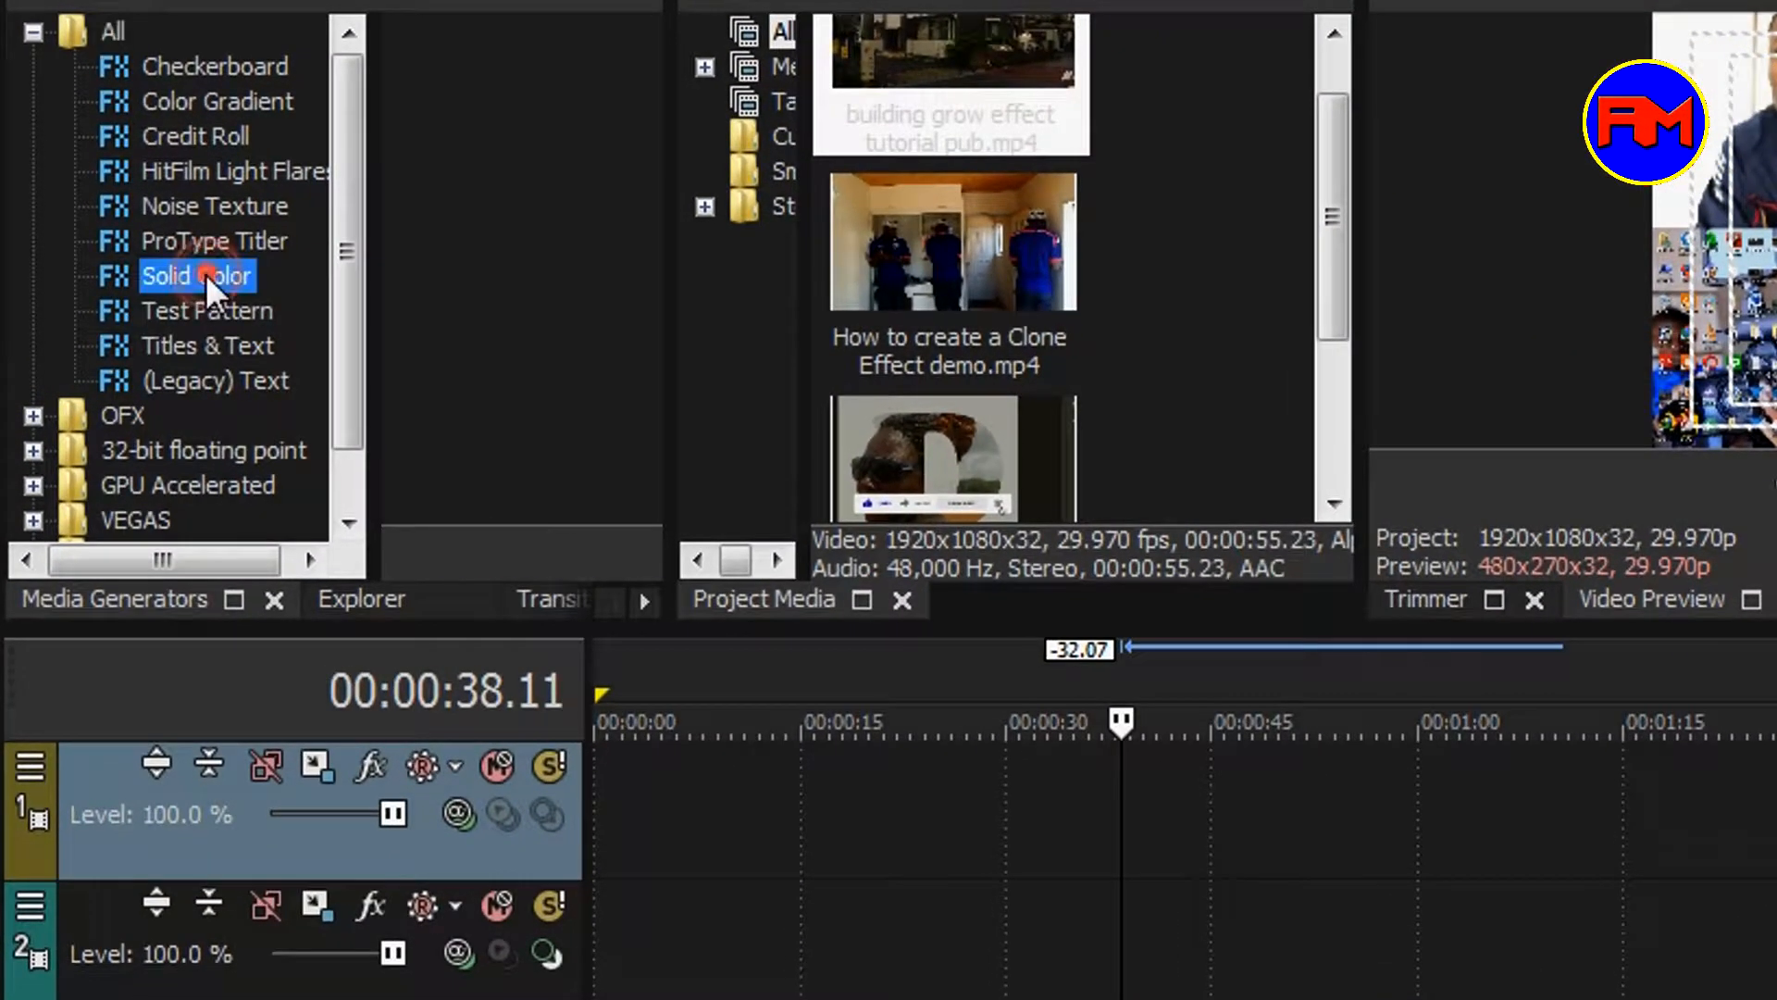
drag(648, 97, 648, 270)
drag(460, 108, 1135, 828)
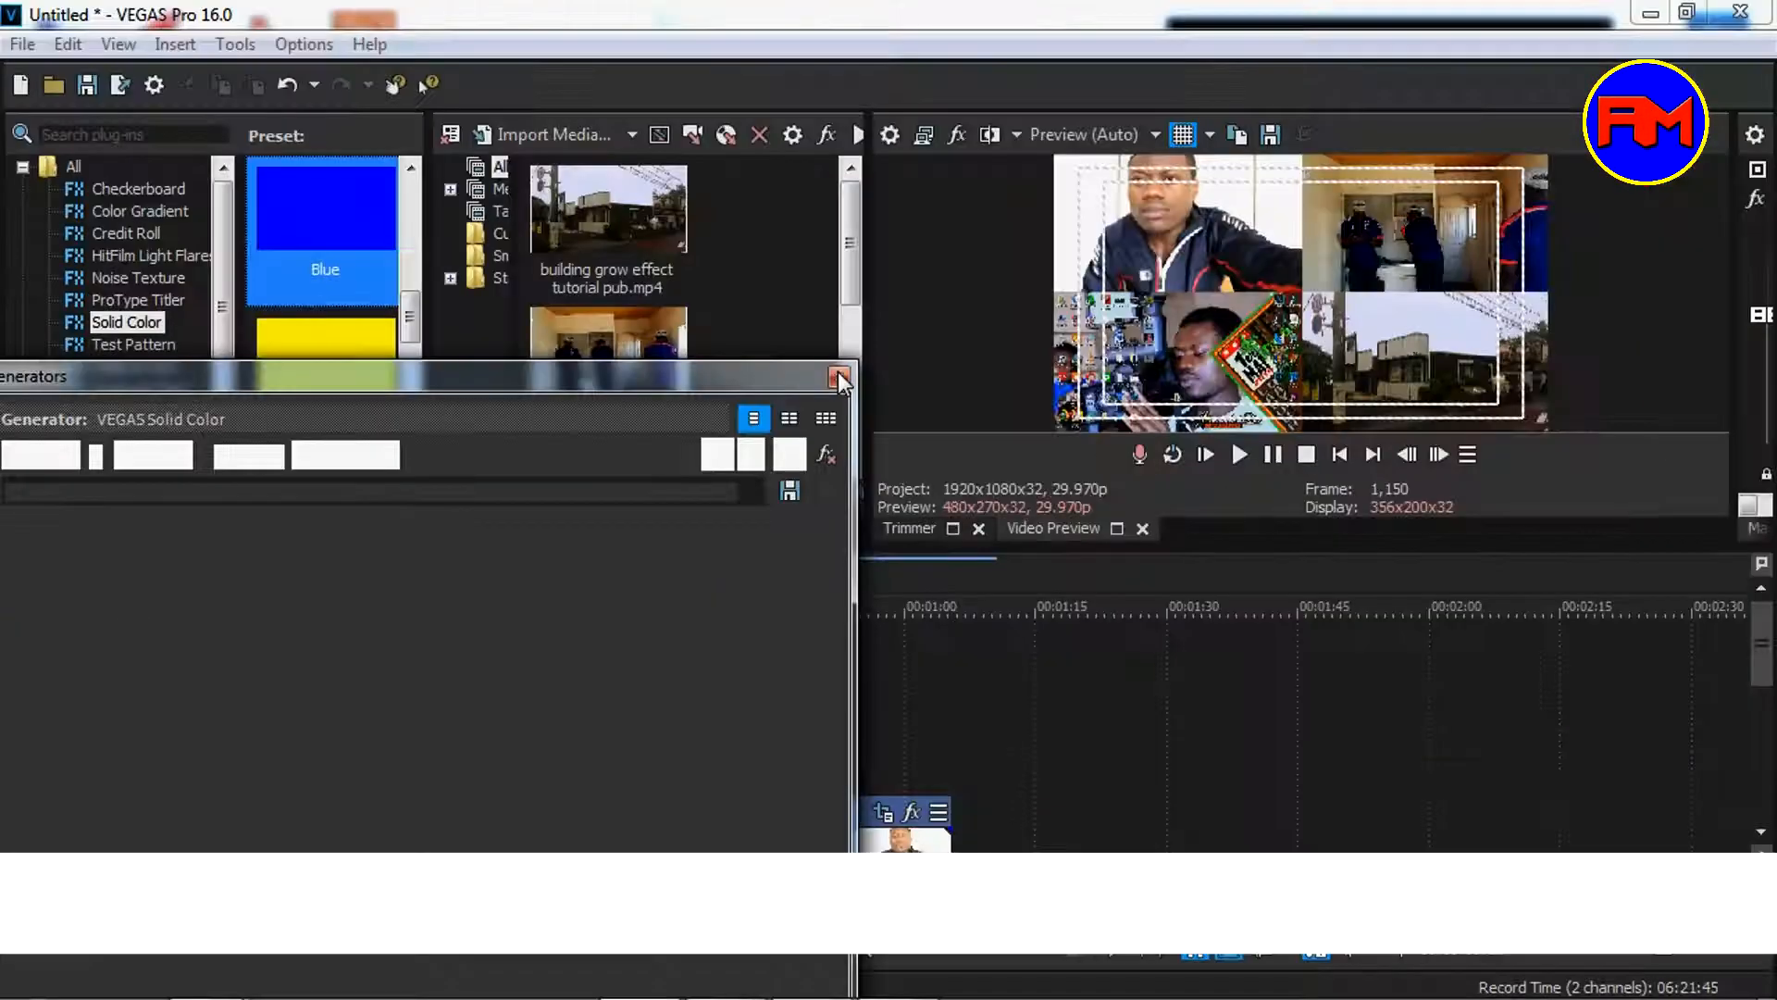
click(1315, 361)
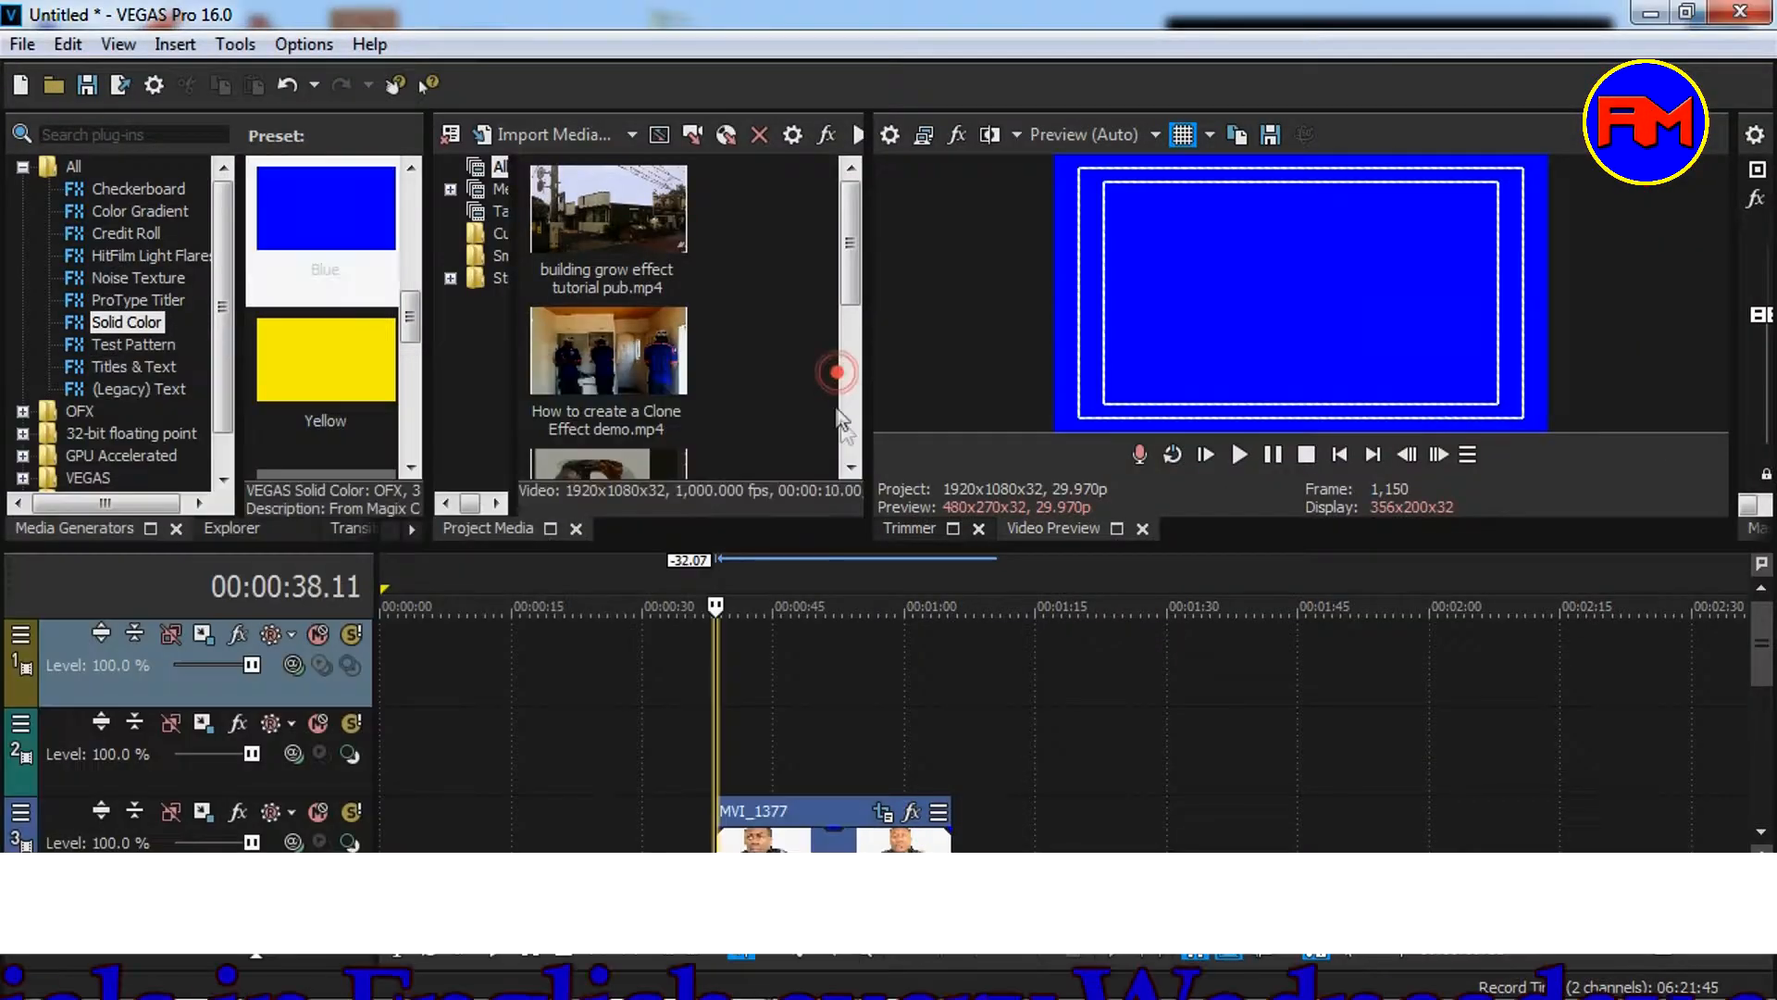
drag(803, 678, 951, 678)
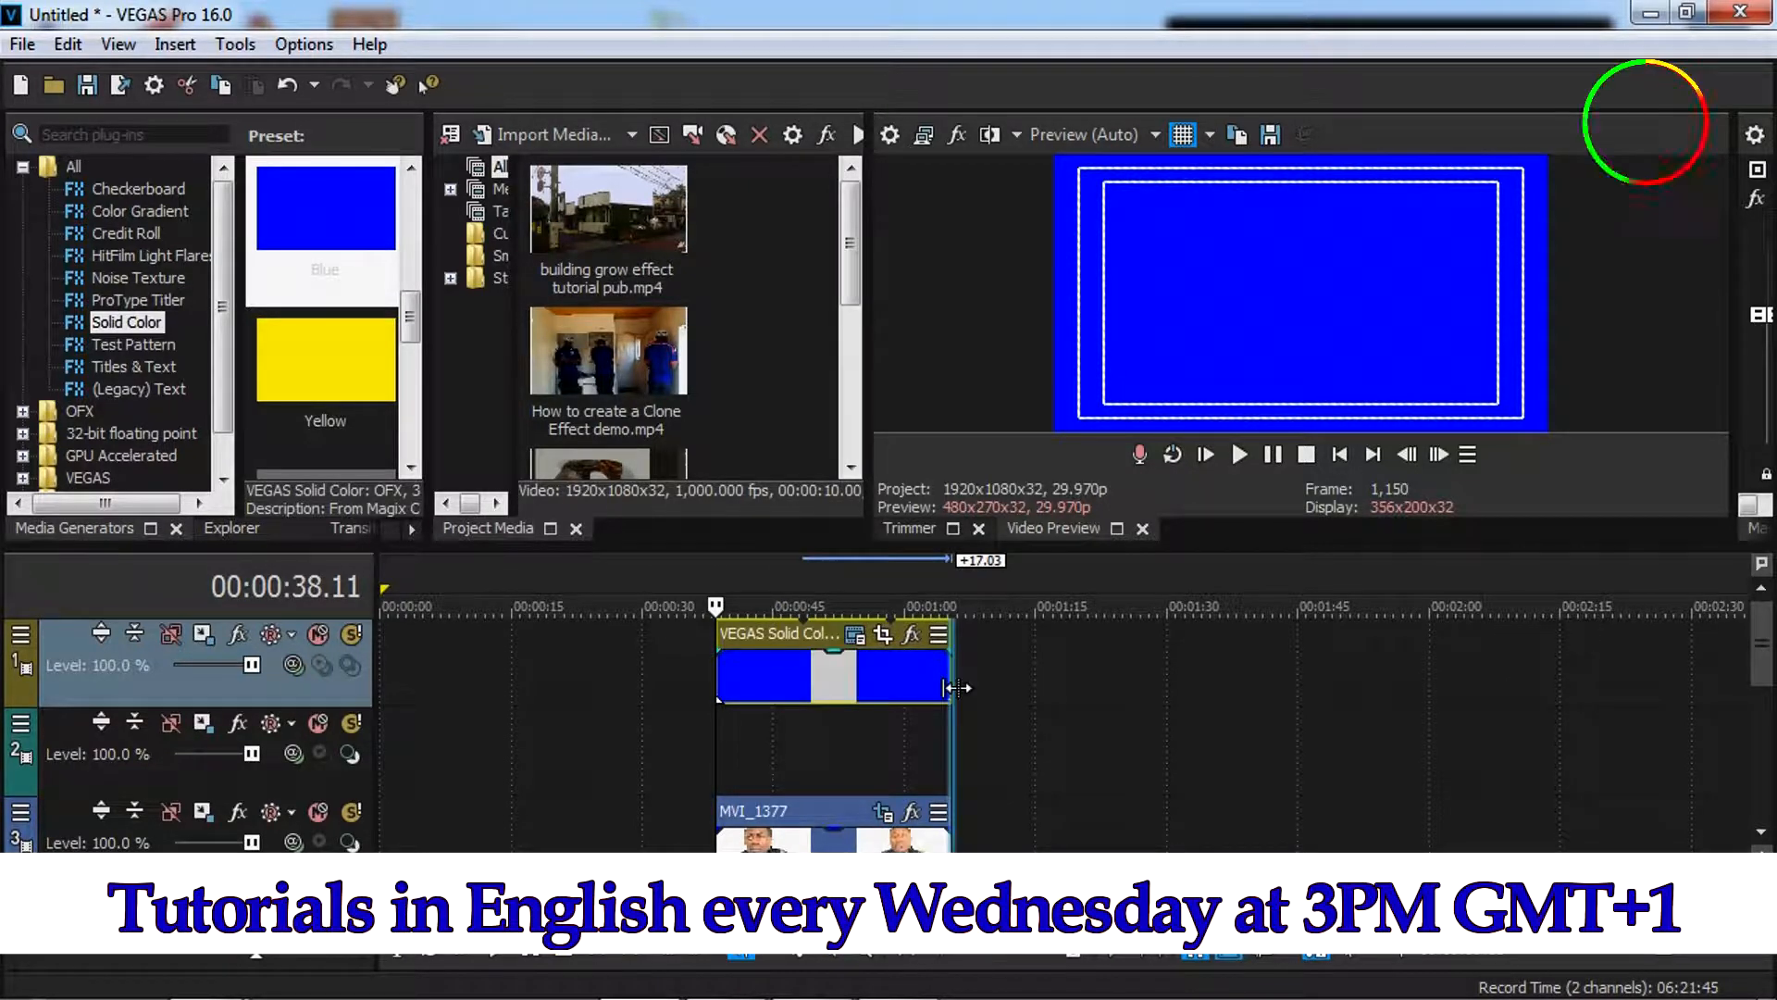
Step: Enable the pan/crop mask on track 1's Solid Color event and draw a narrow full-height rectangle mask centred at about X 945, Y 566
click(882, 635)
drag(346, 415, 905, 207)
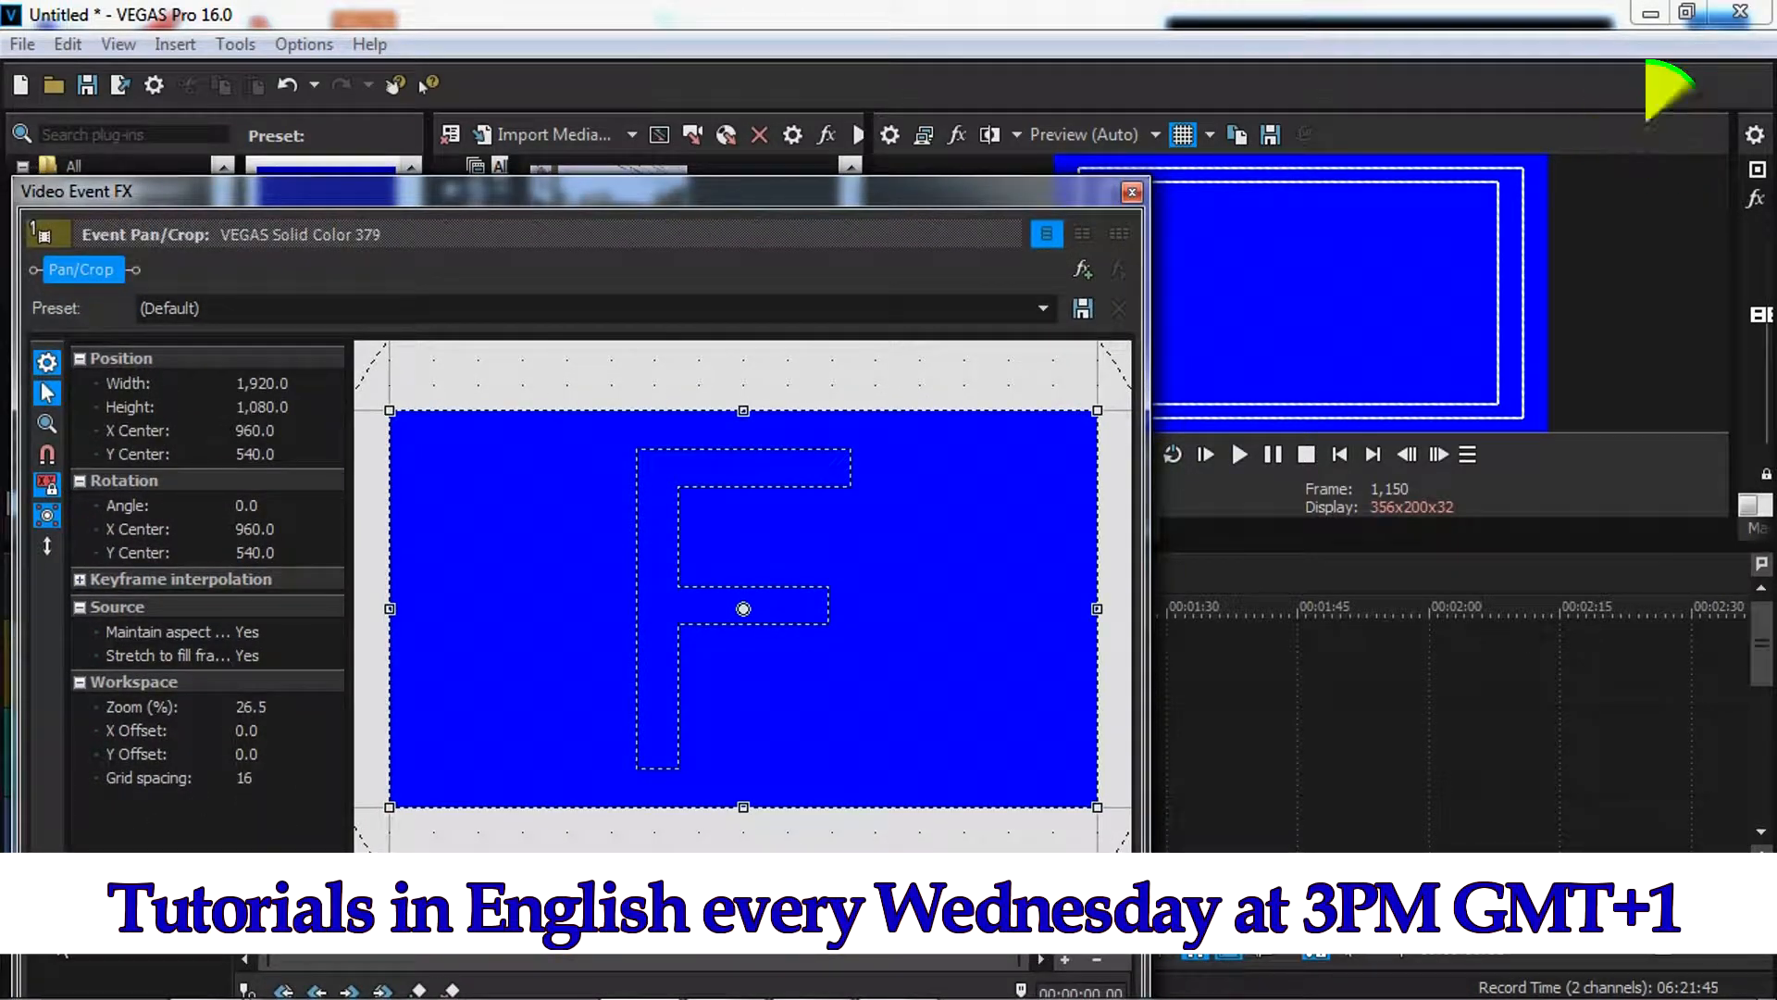
click(45, 936)
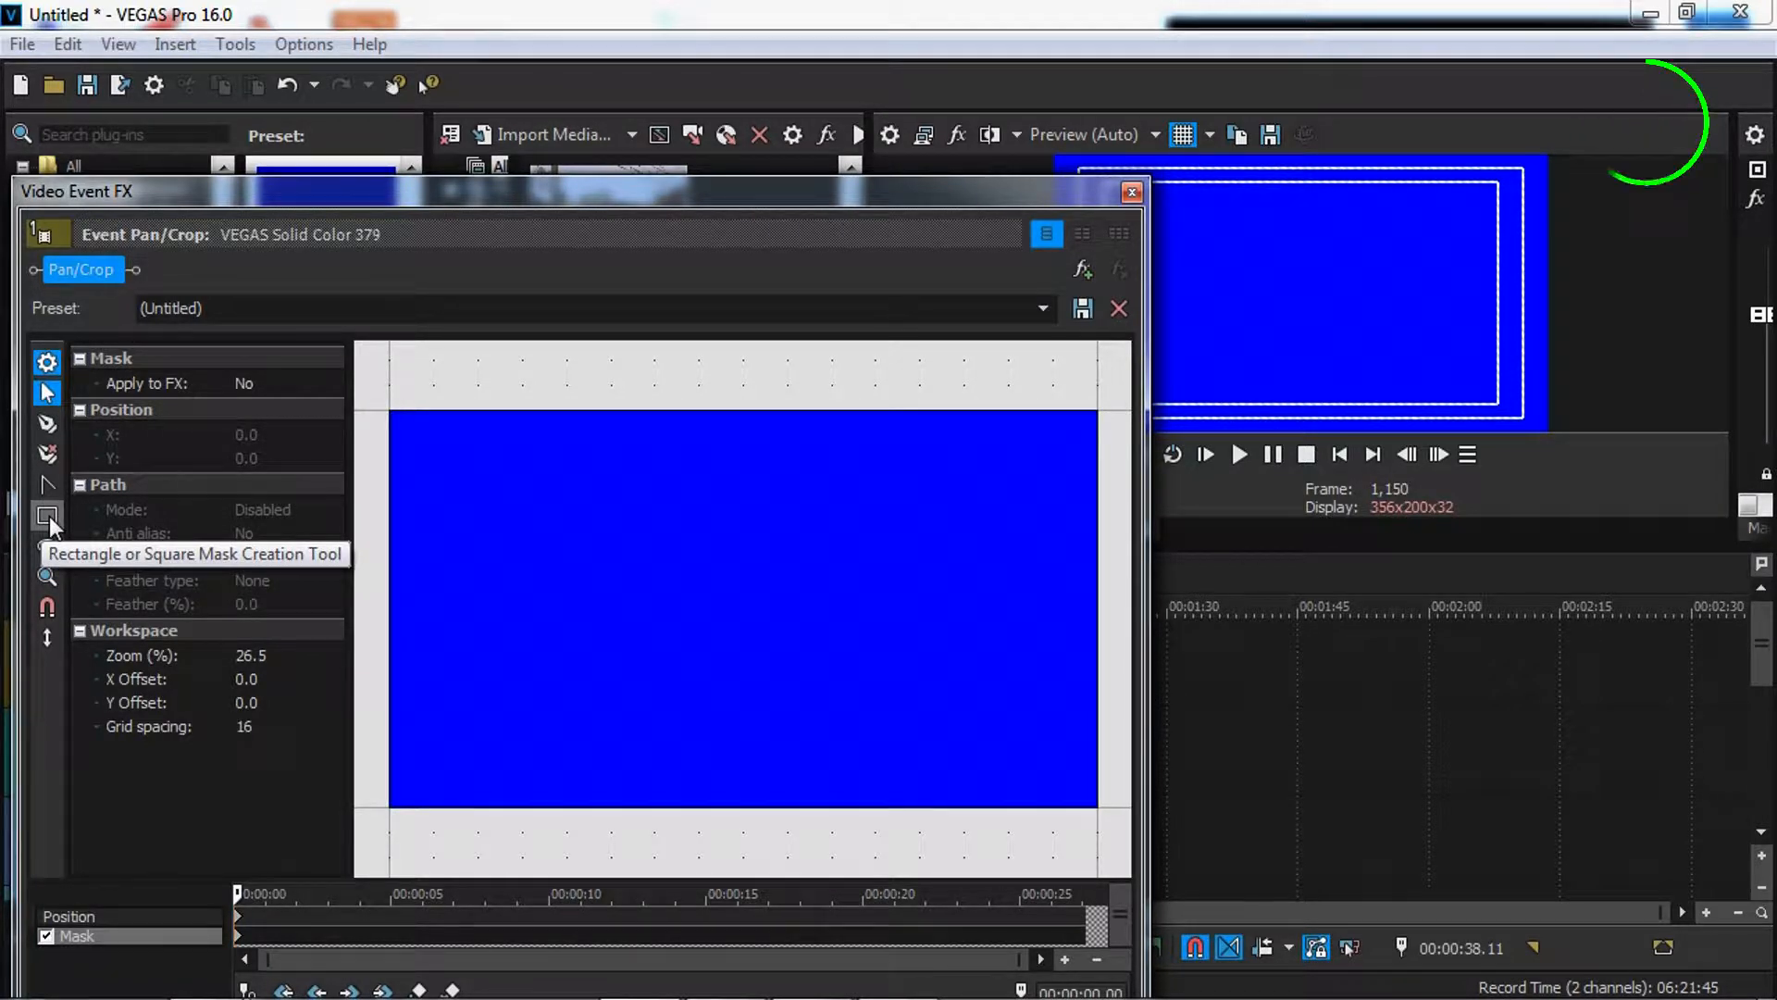
click(47, 517)
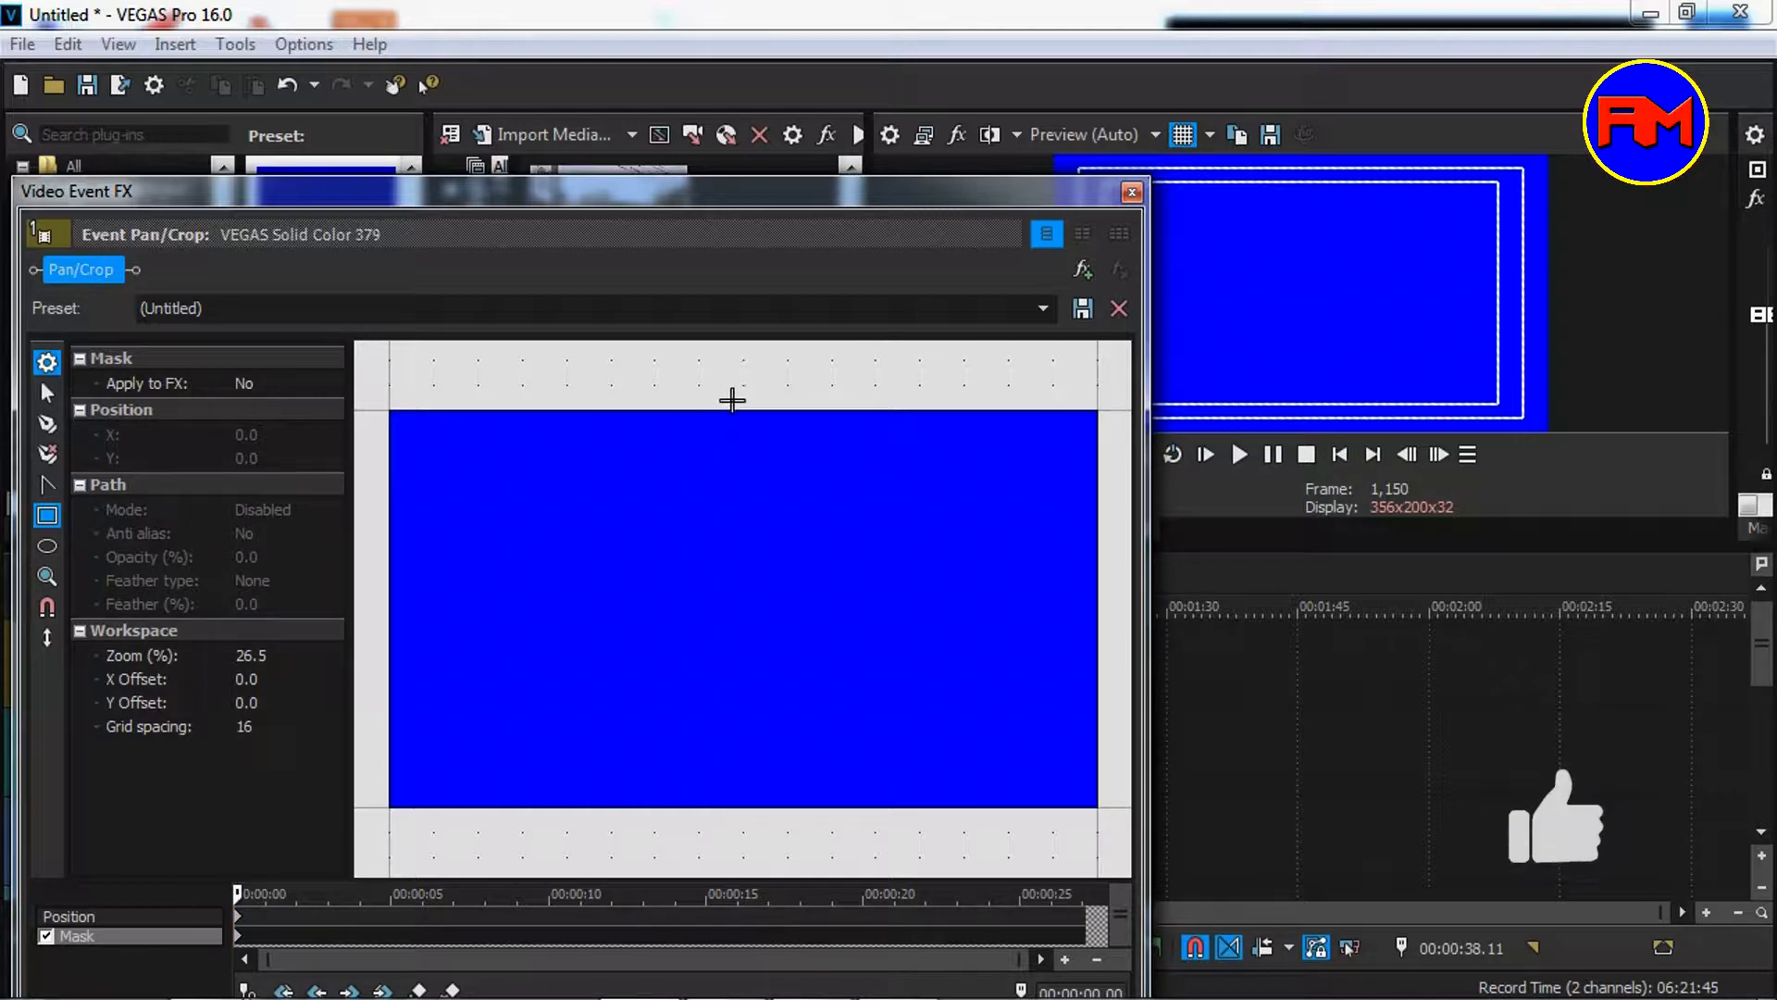
drag(730, 408, 740, 826)
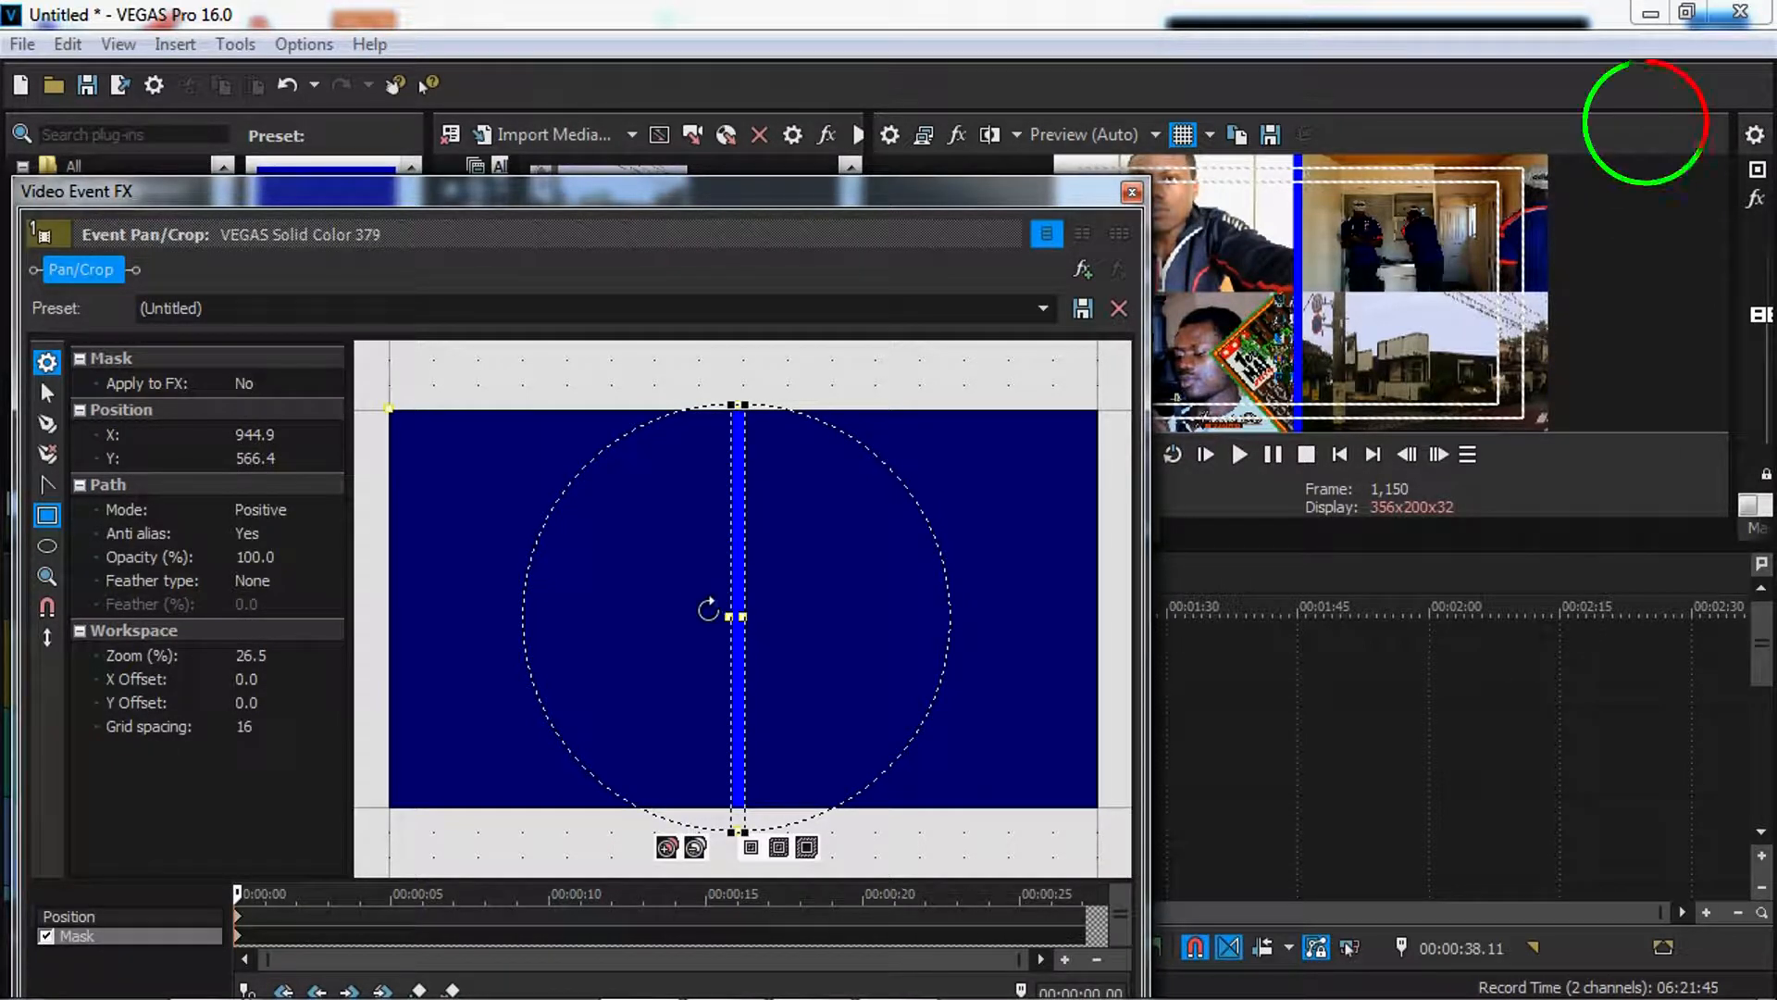
Step: Set the vertical border mask's X position to 960 and close the pan/crop window
drag(1026, 196, 757, 282)
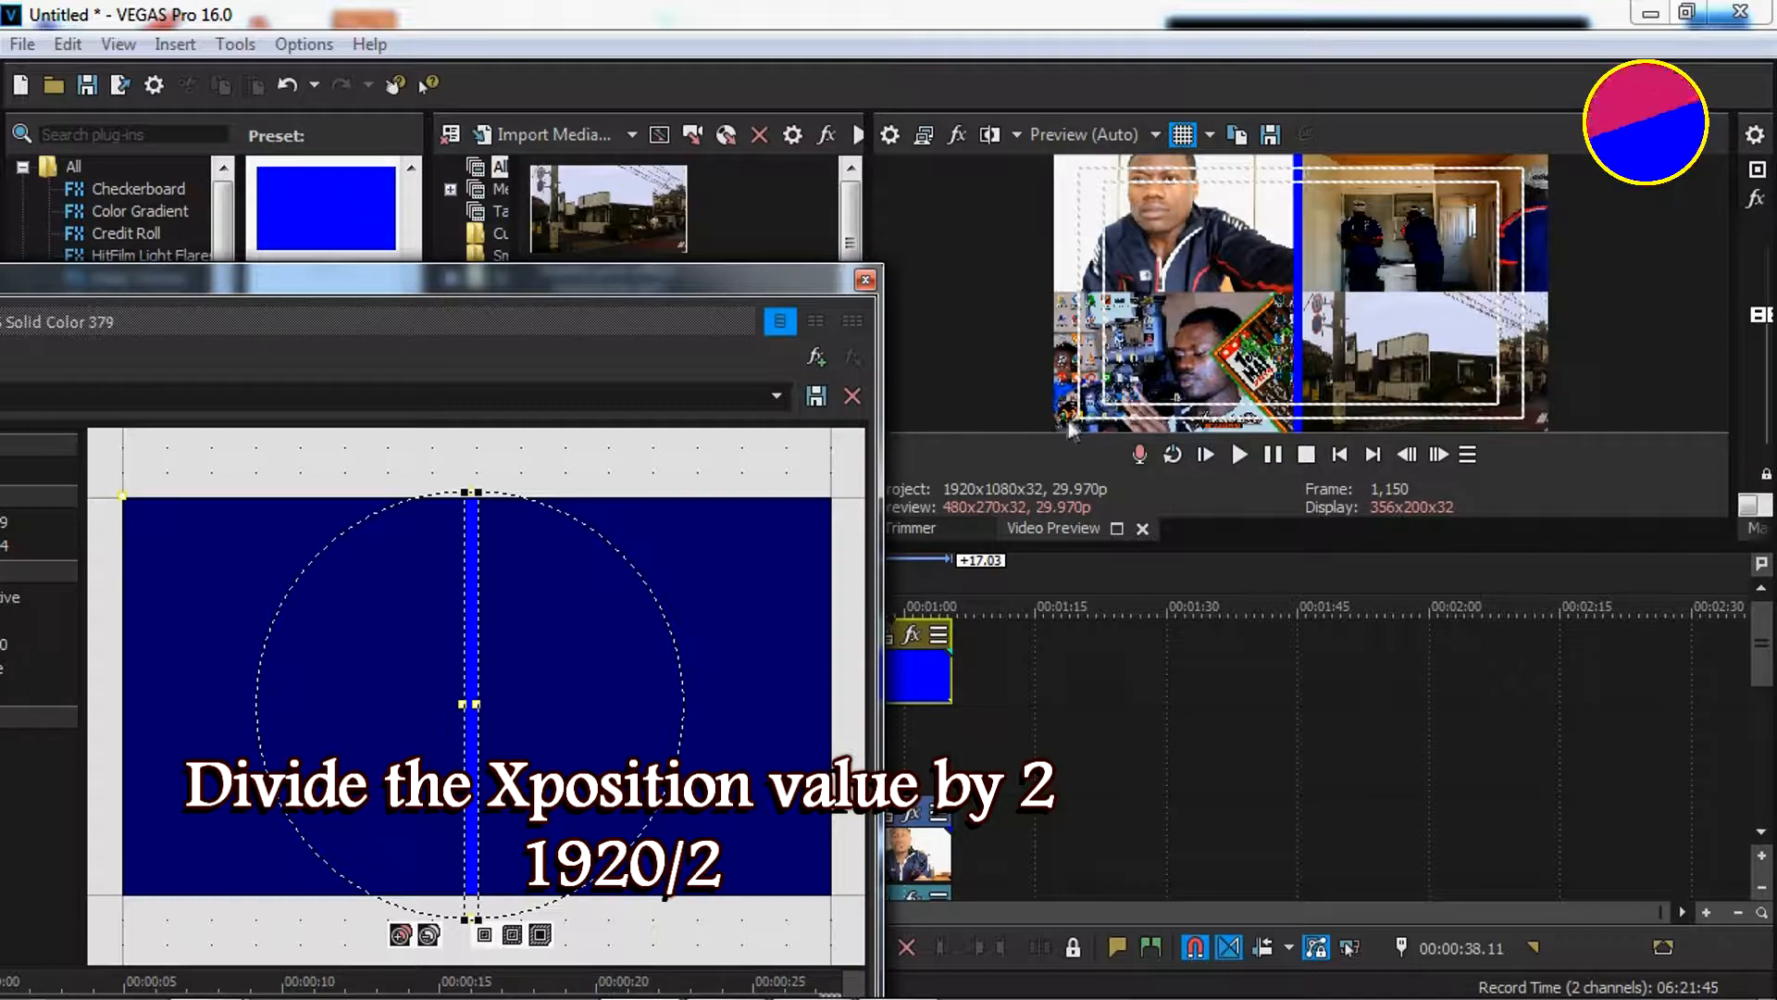
drag(518, 285, 740, 265)
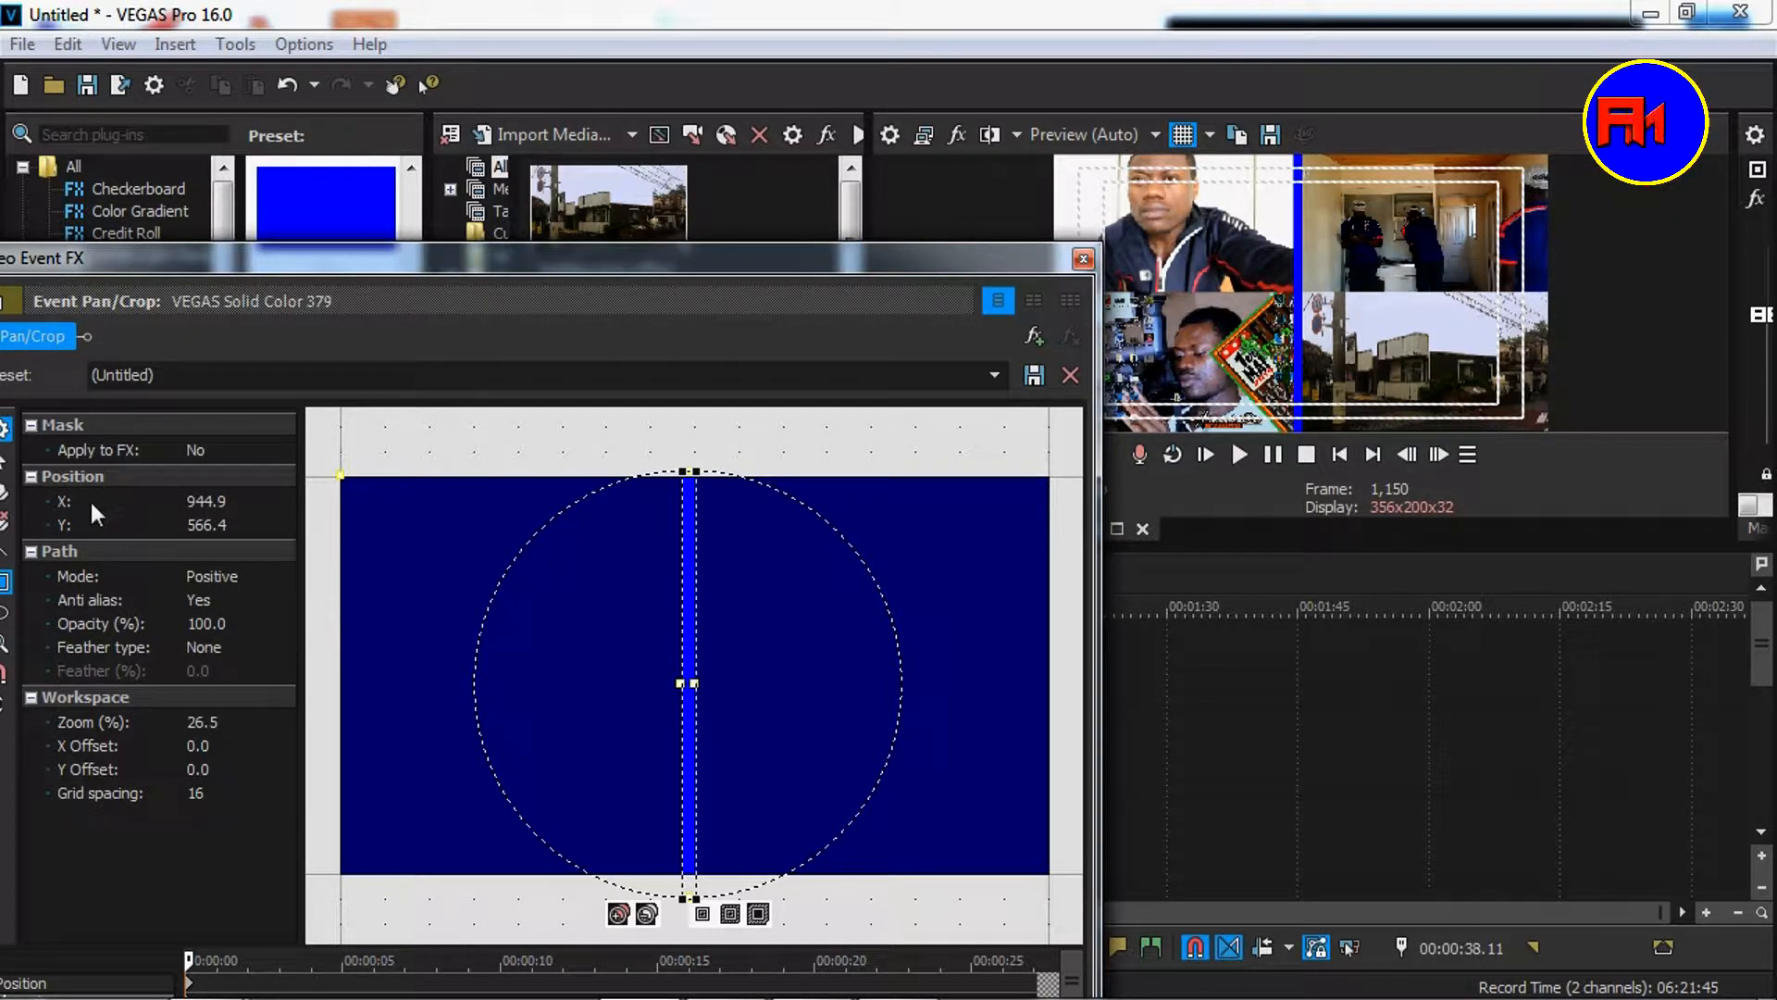
click(202, 500)
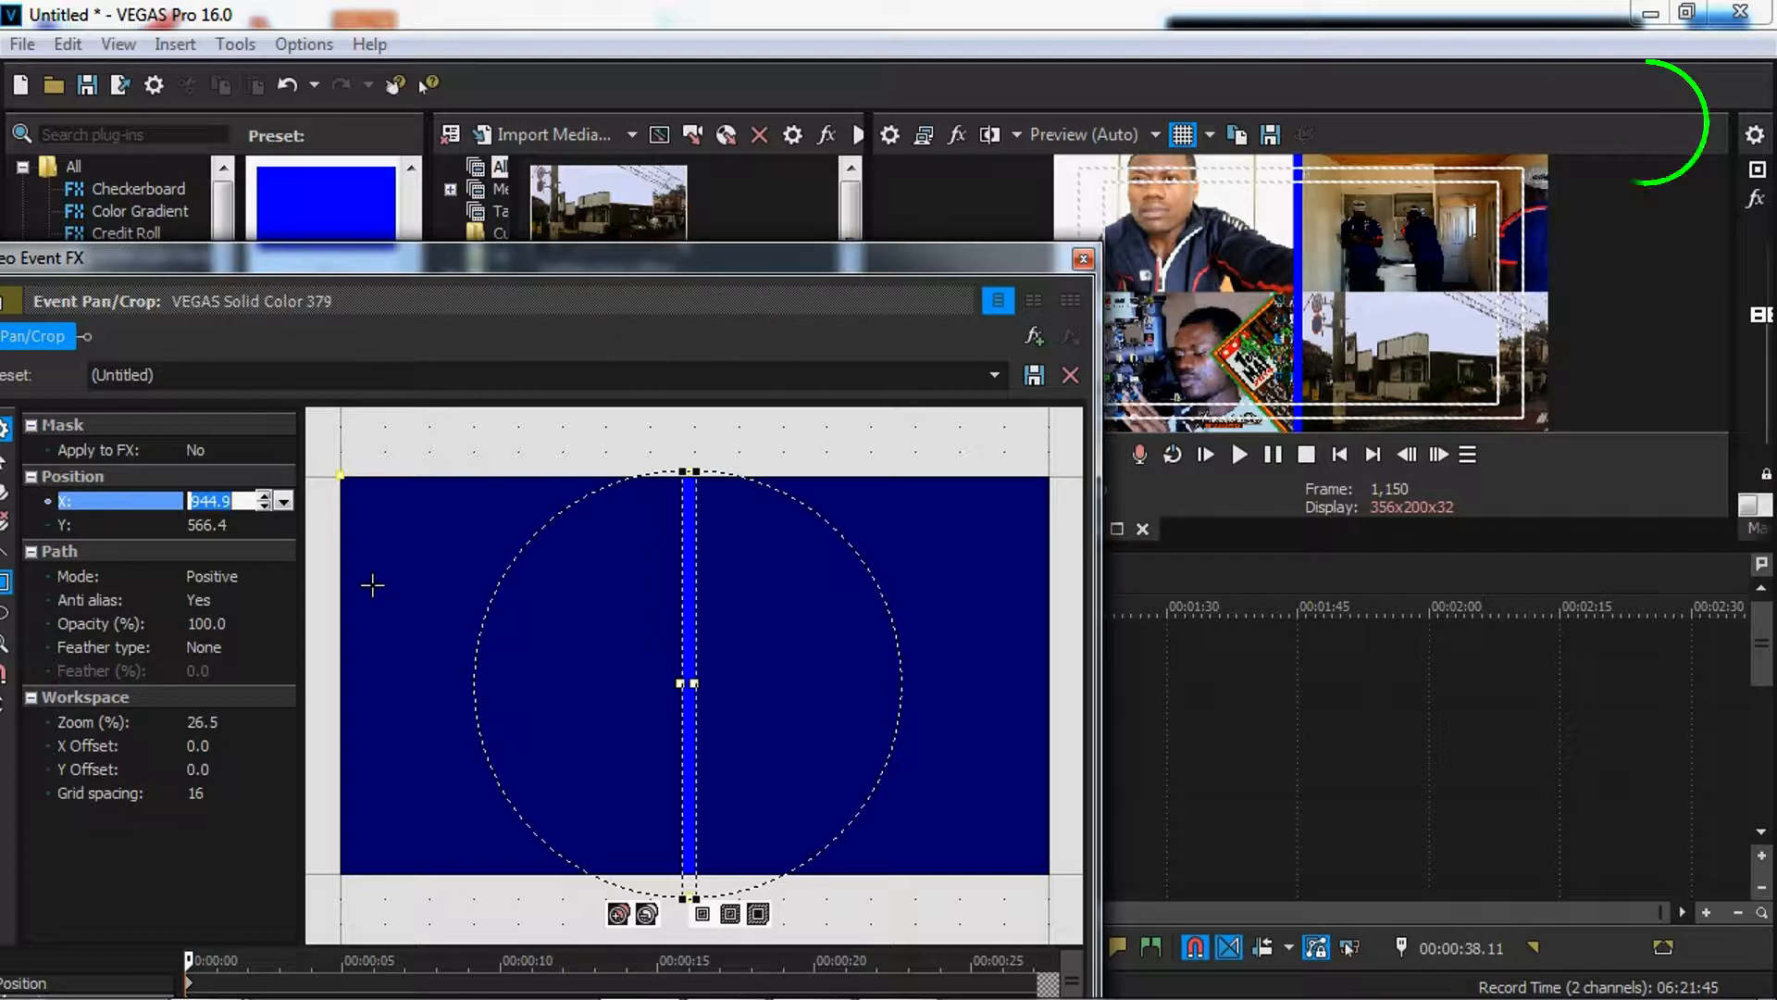
text(9)
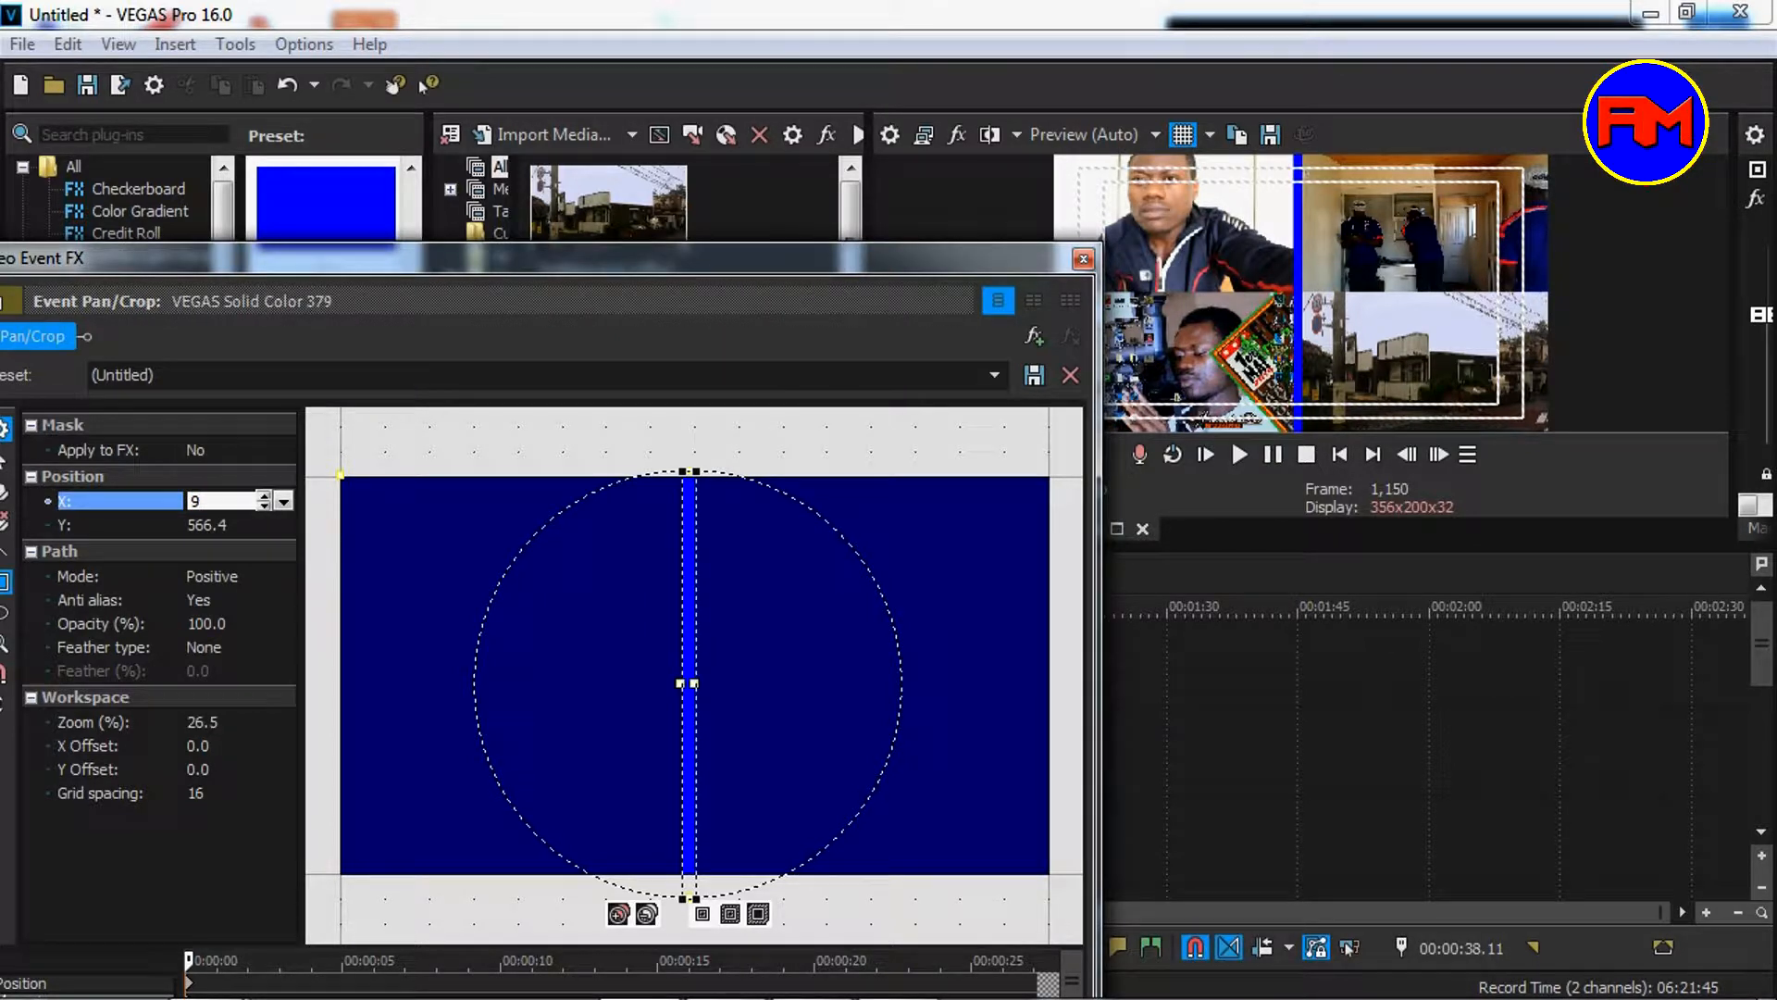
text(60)
key(Return)
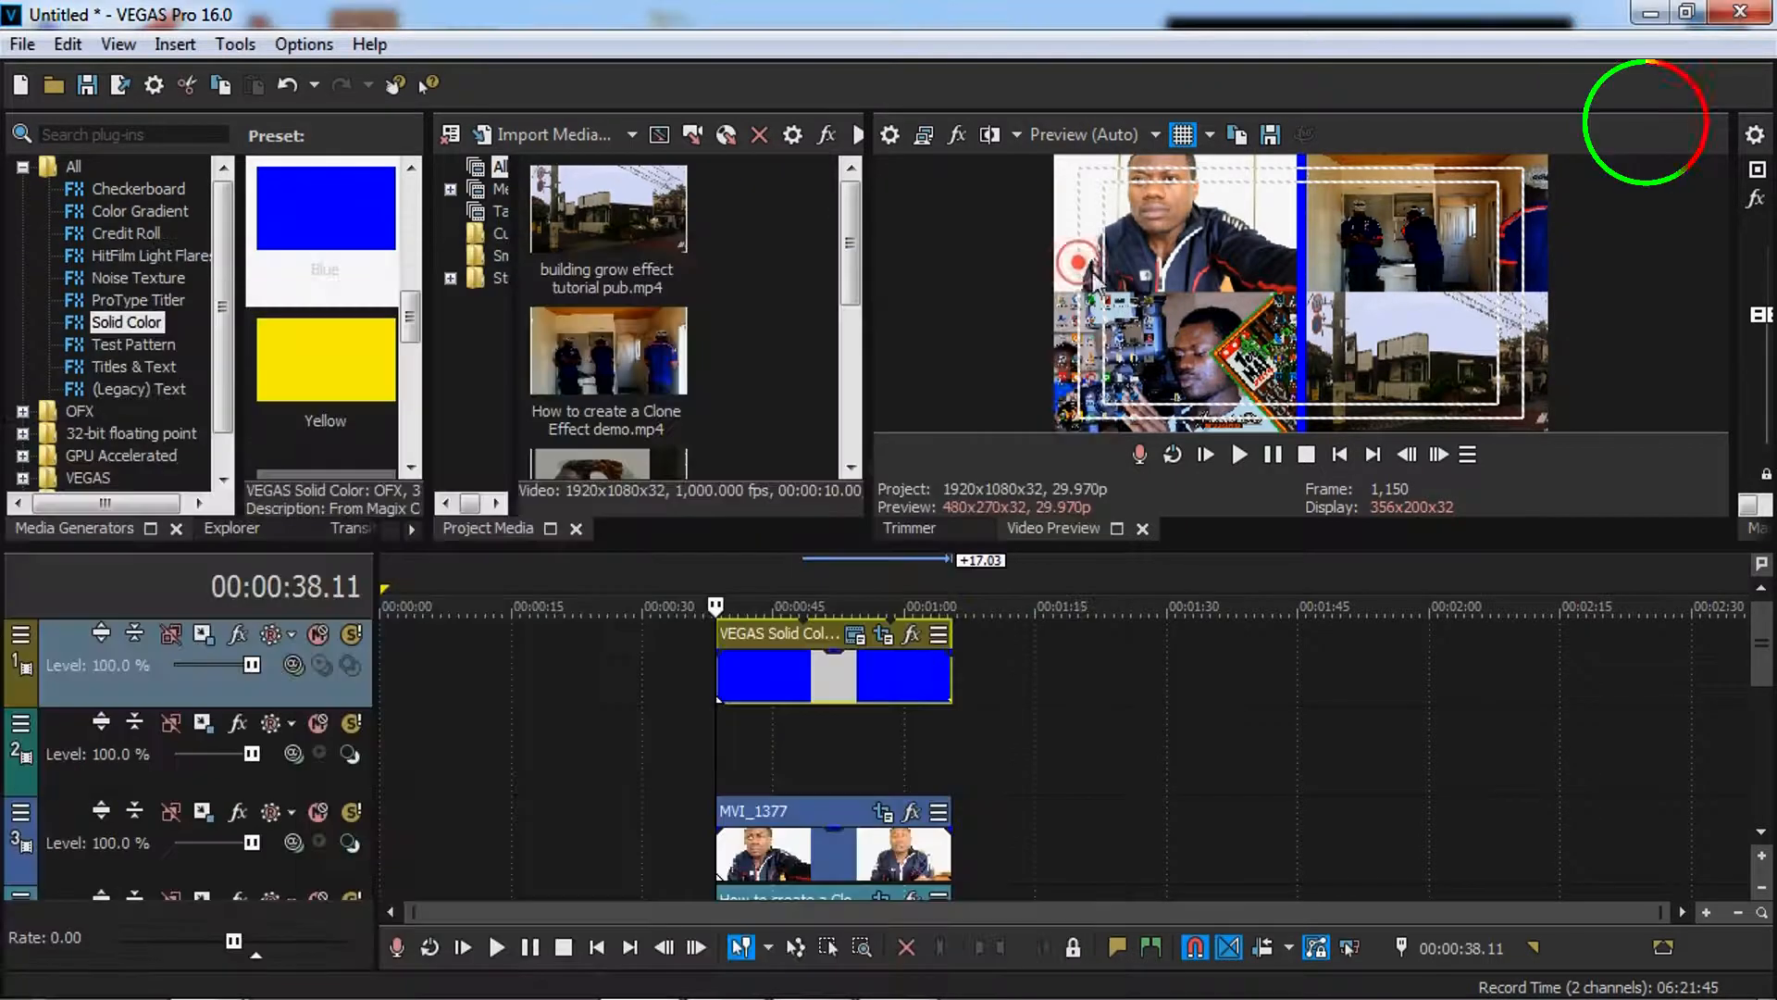
click(1083, 258)
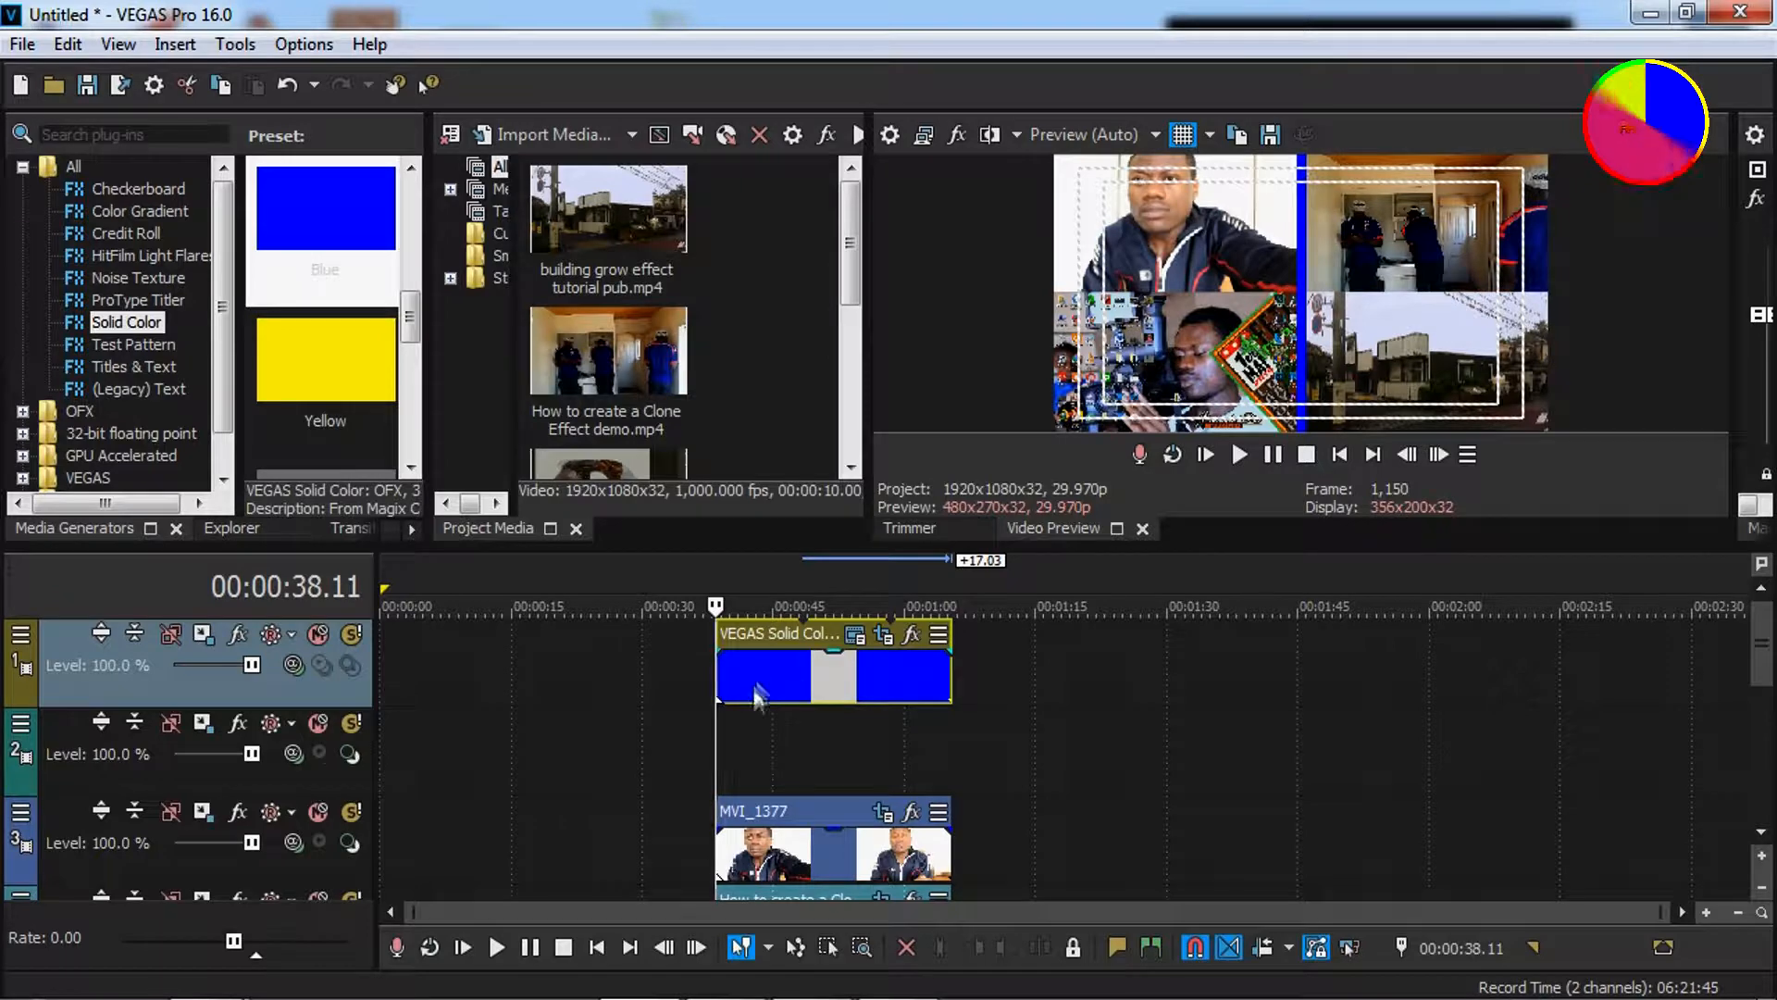
Step: Place another blue Solid Color event on track 2 at 00:00:38.11 and extend it to the end of the MVI_1377 clip
drag(305, 206, 734, 715)
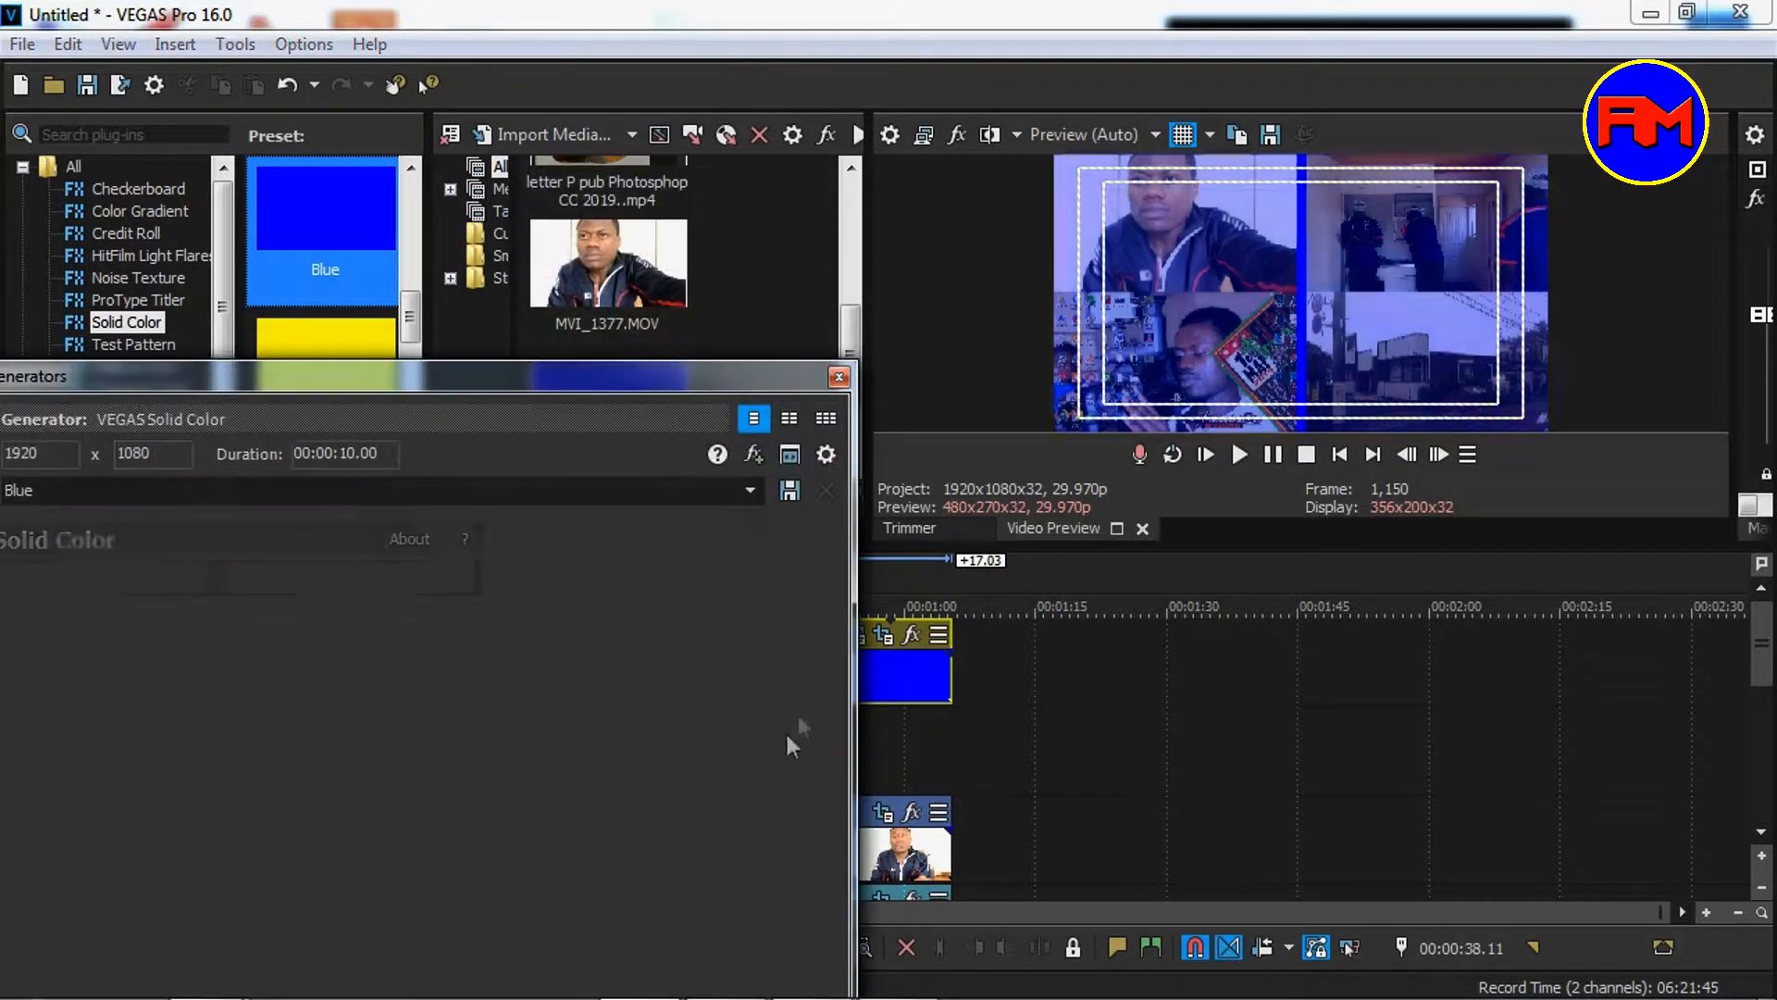
click(839, 376)
drag(800, 772, 949, 775)
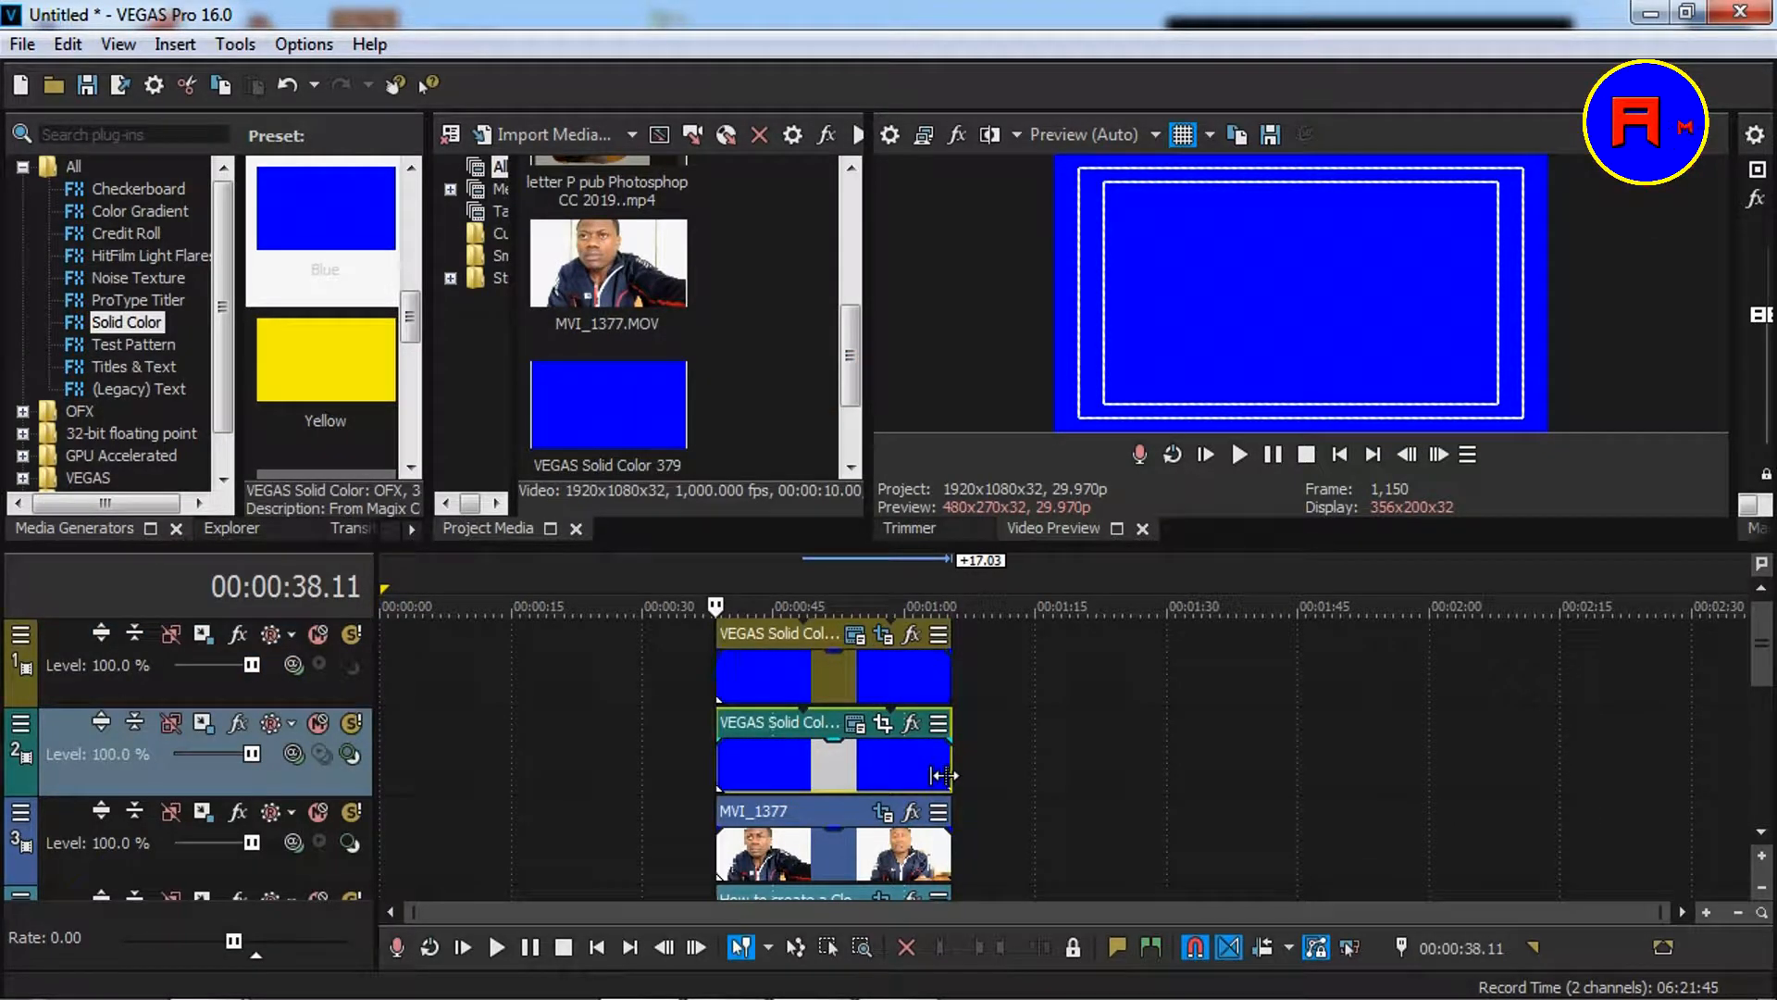
Step: Enable the pan/crop mask on track 2's Solid Color event and draw a thin full-width rectangle mask centred at about X 975, Y 529
click(882, 725)
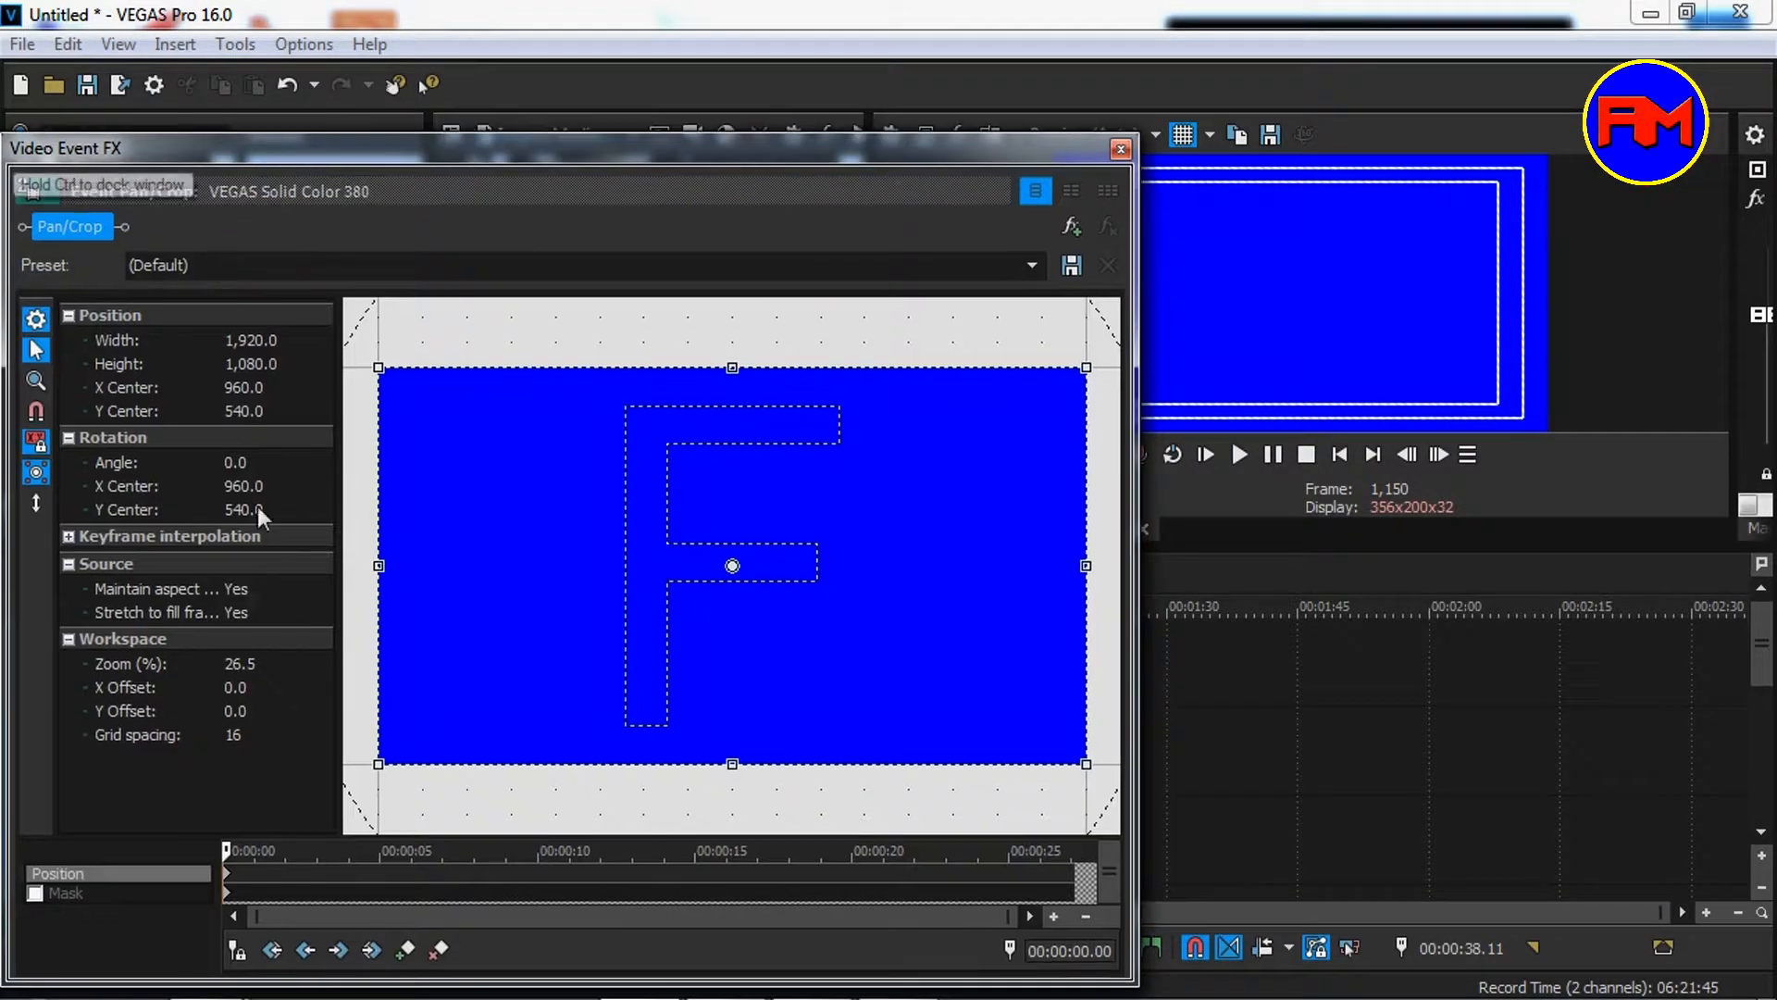
click(37, 893)
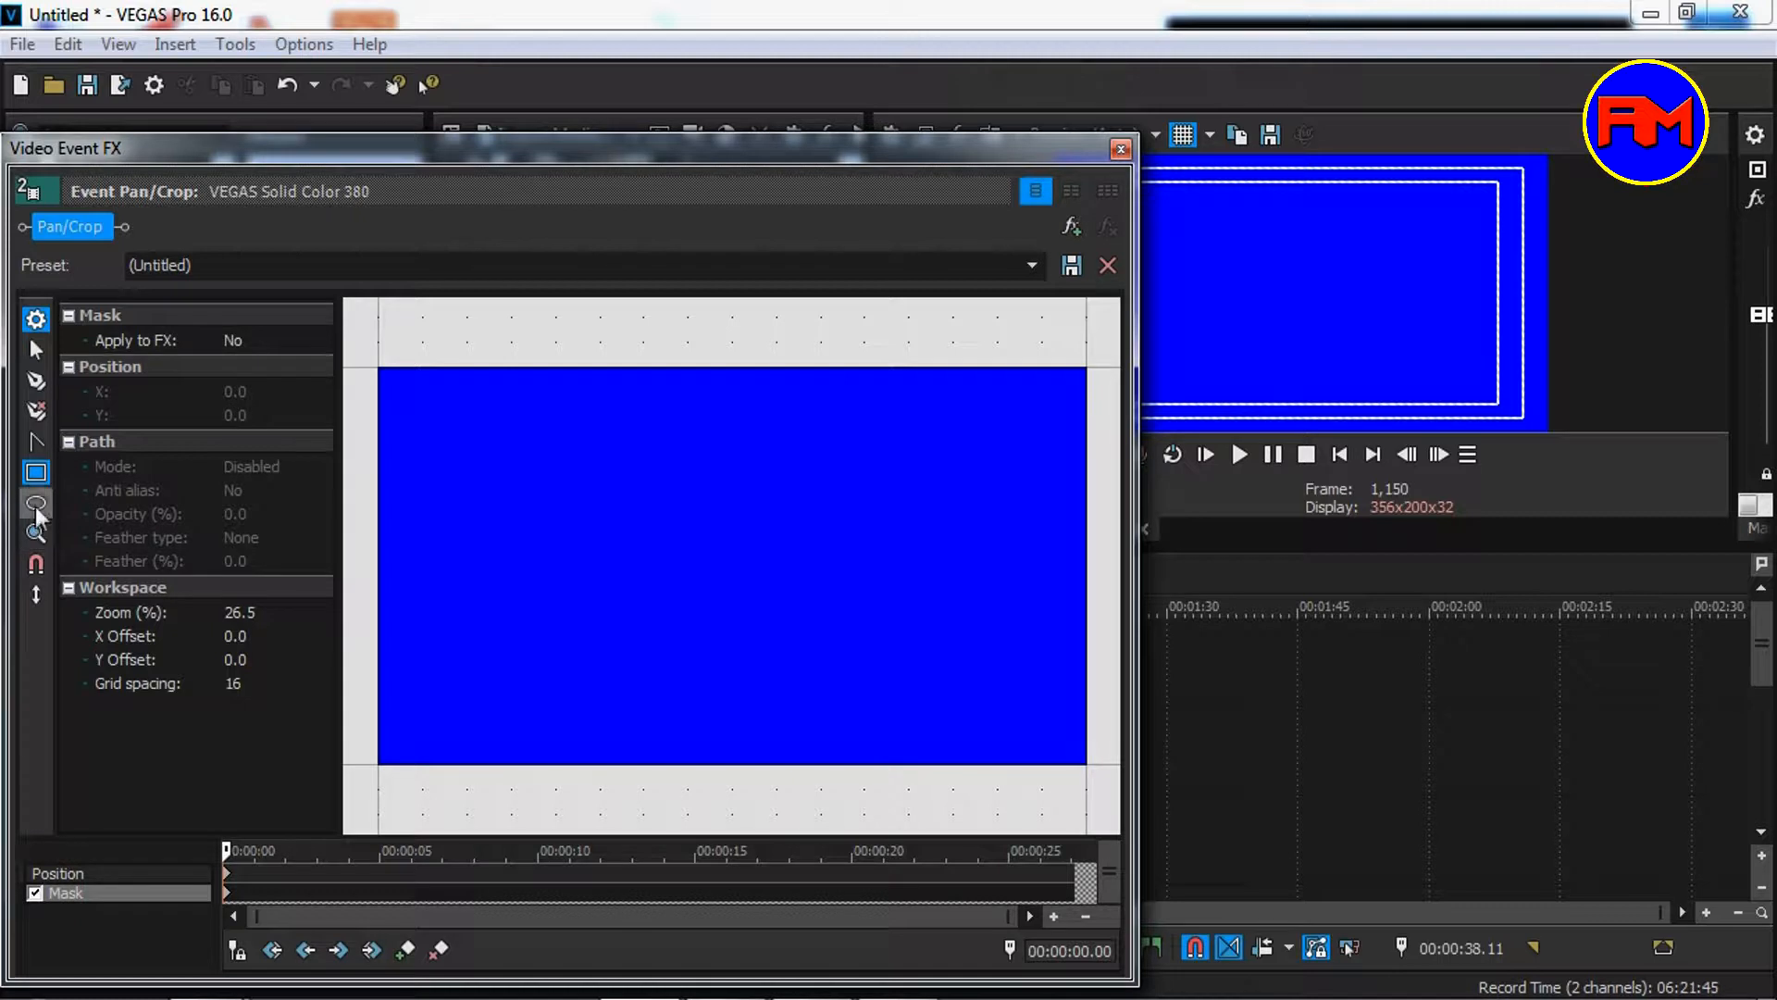
click(36, 473)
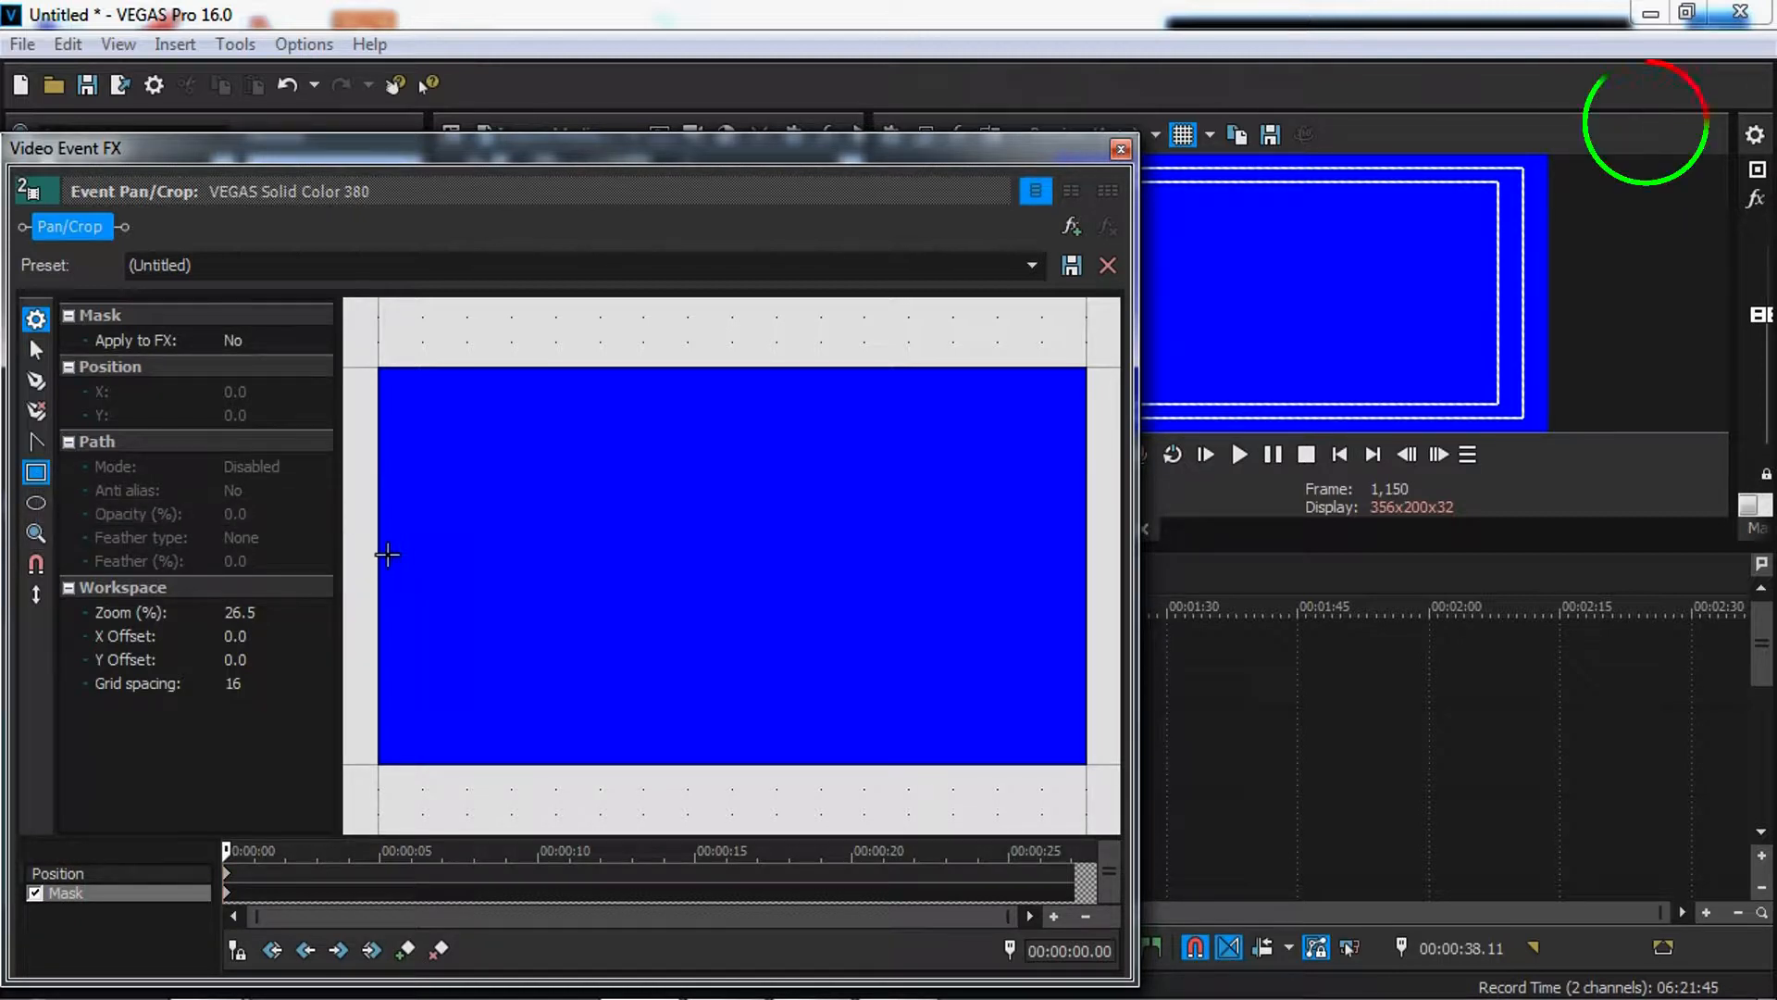
drag(381, 558, 1107, 561)
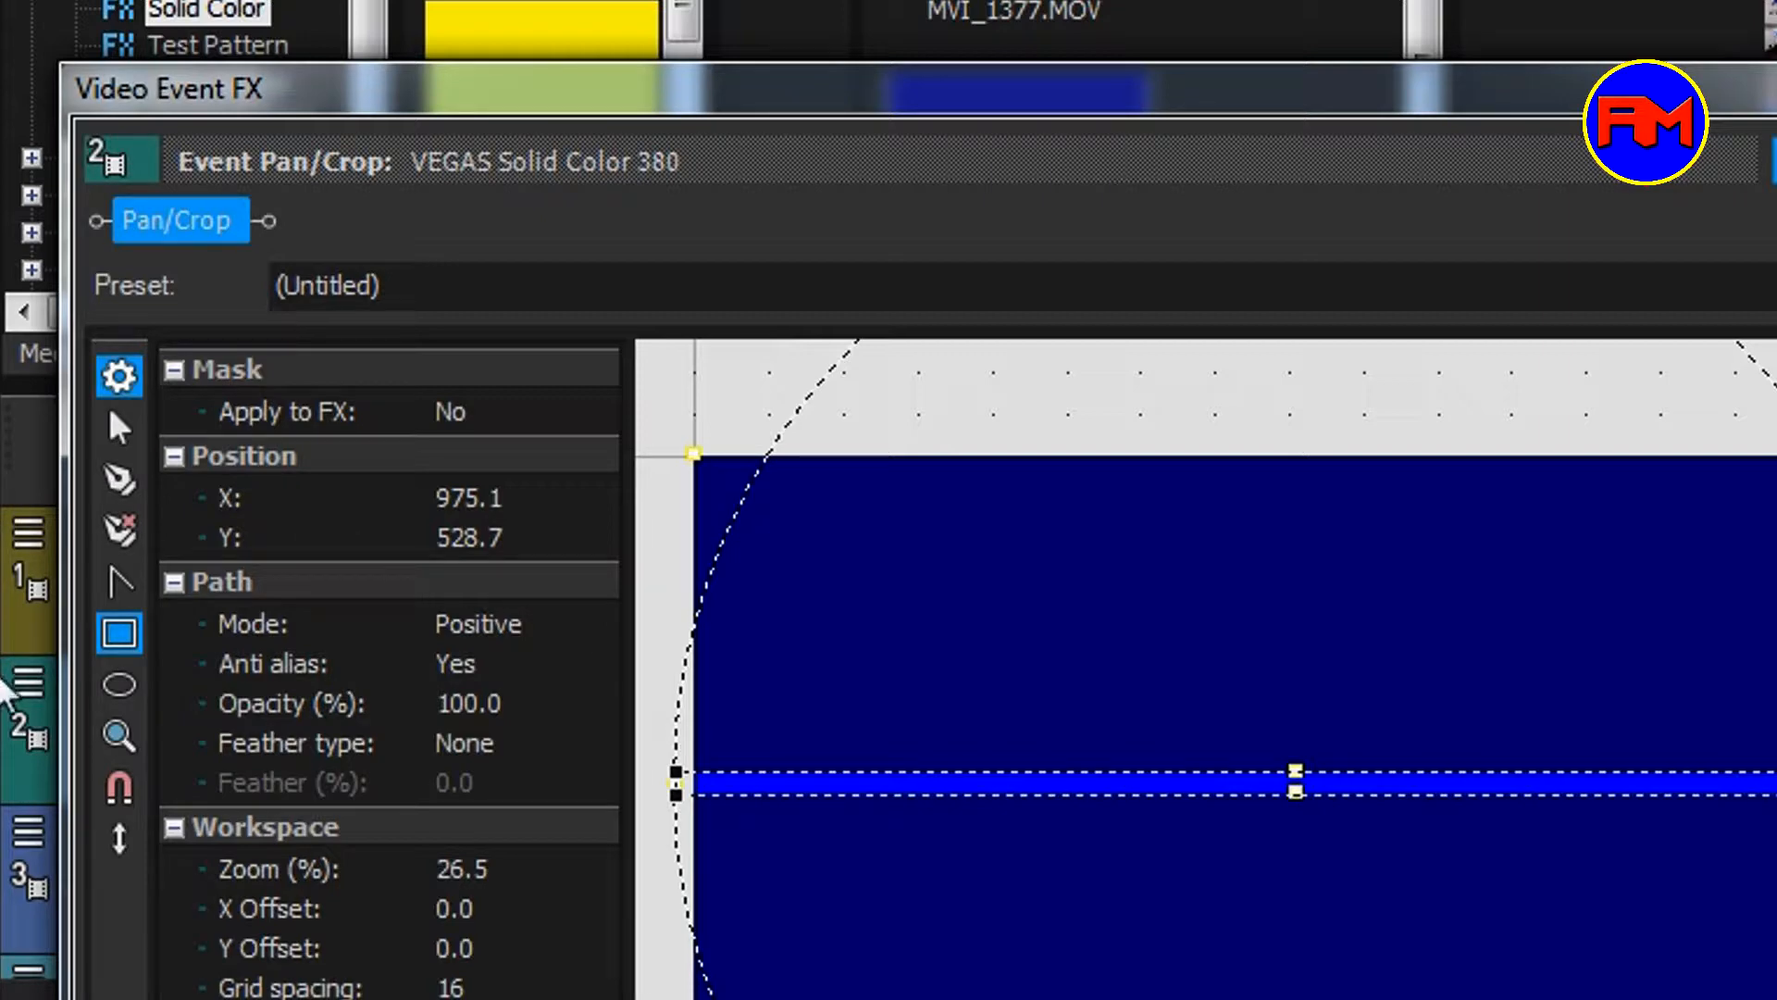
Step: Set the horizontal border mask's Y position to 540, enlarge the video preview to check it, and close the pan/crop window
click(232, 546)
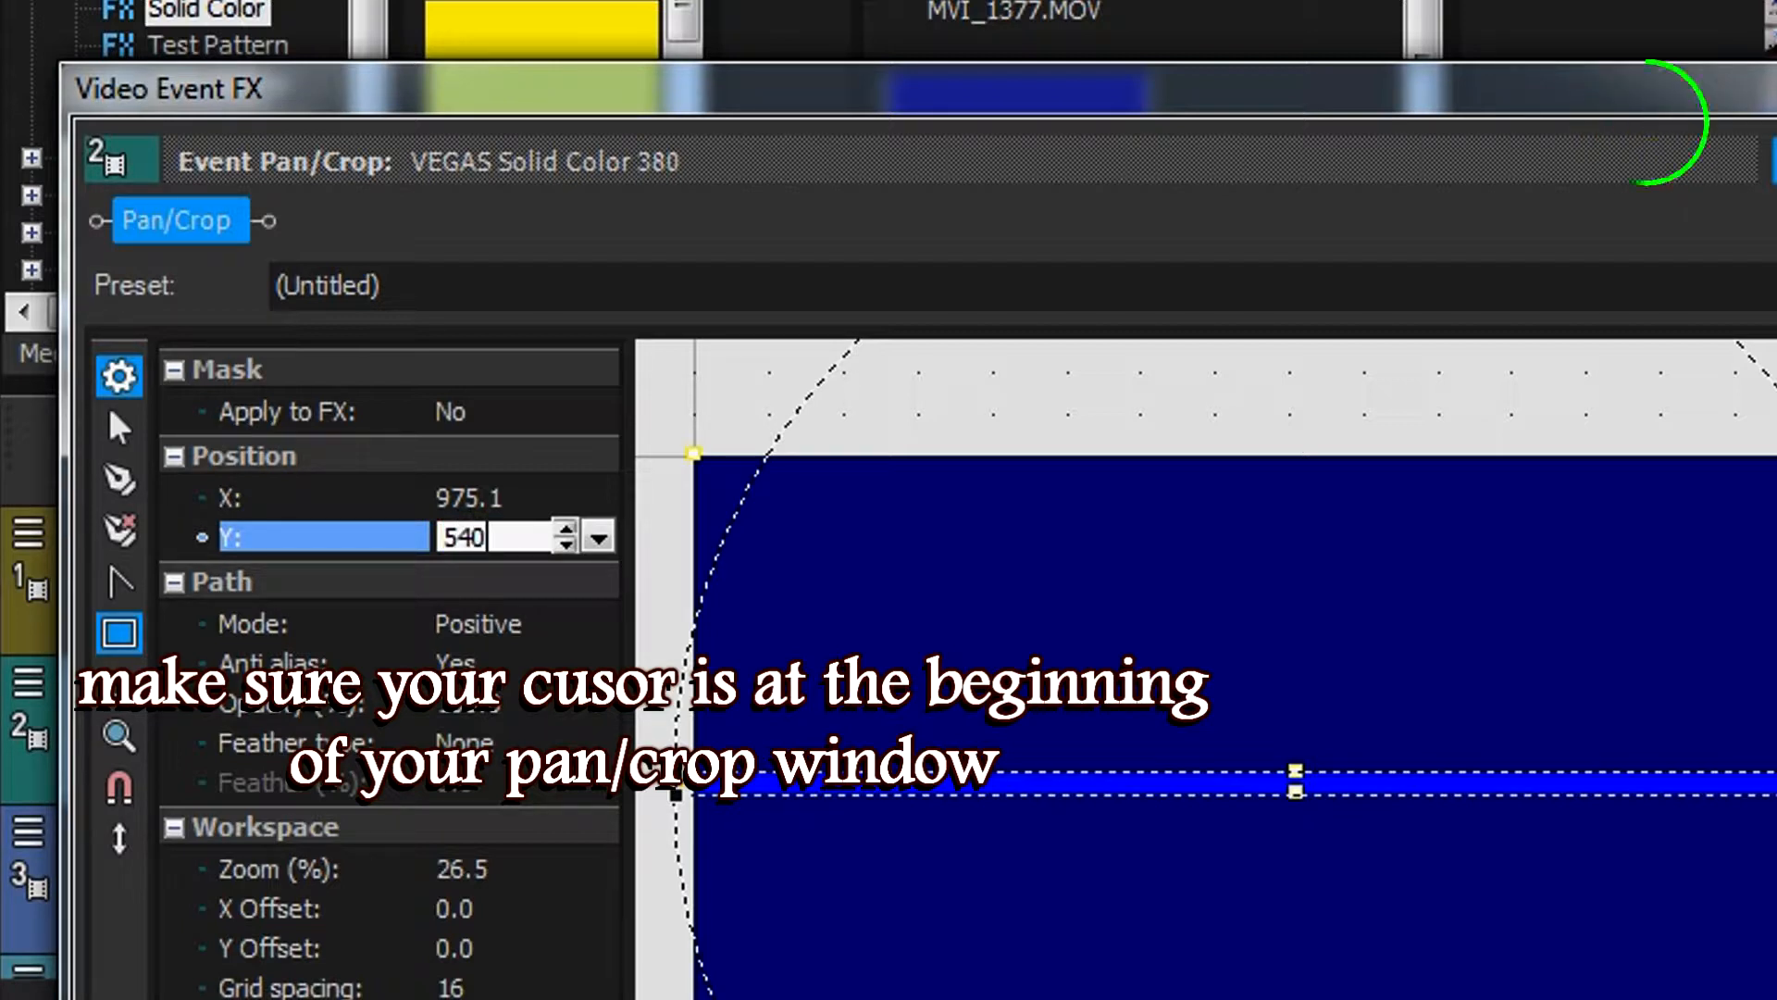
key(Return)
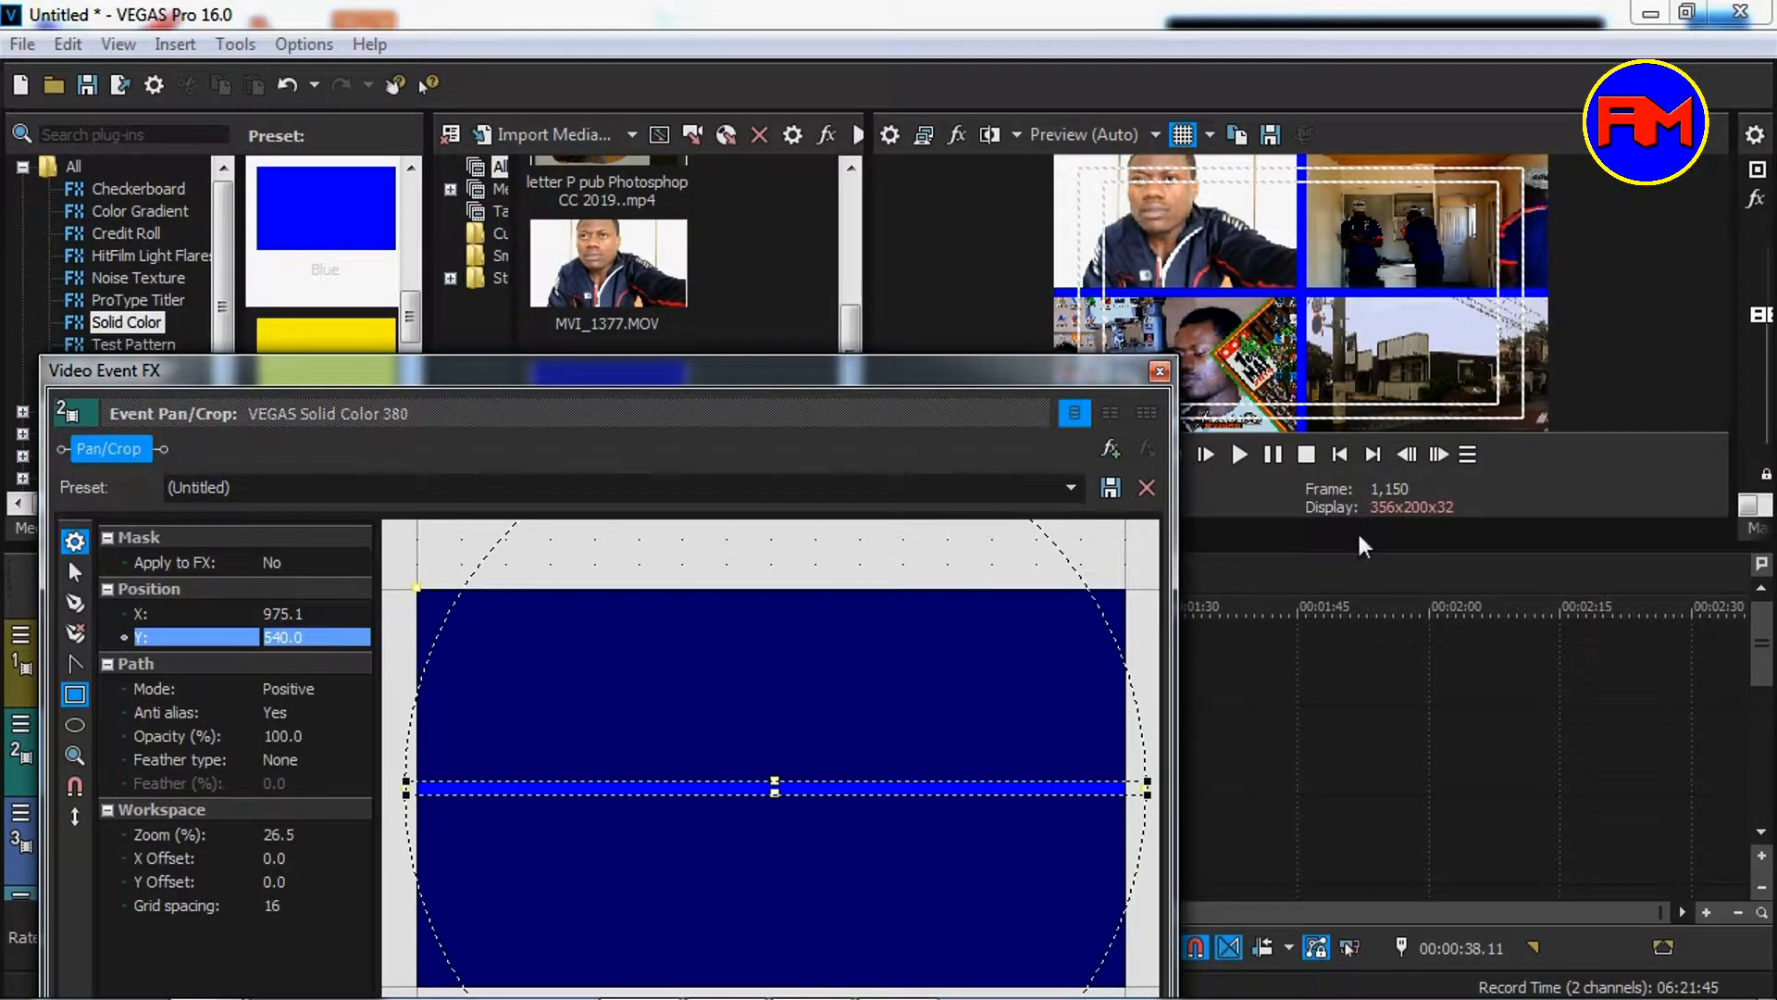
drag(1367, 558, 1476, 787)
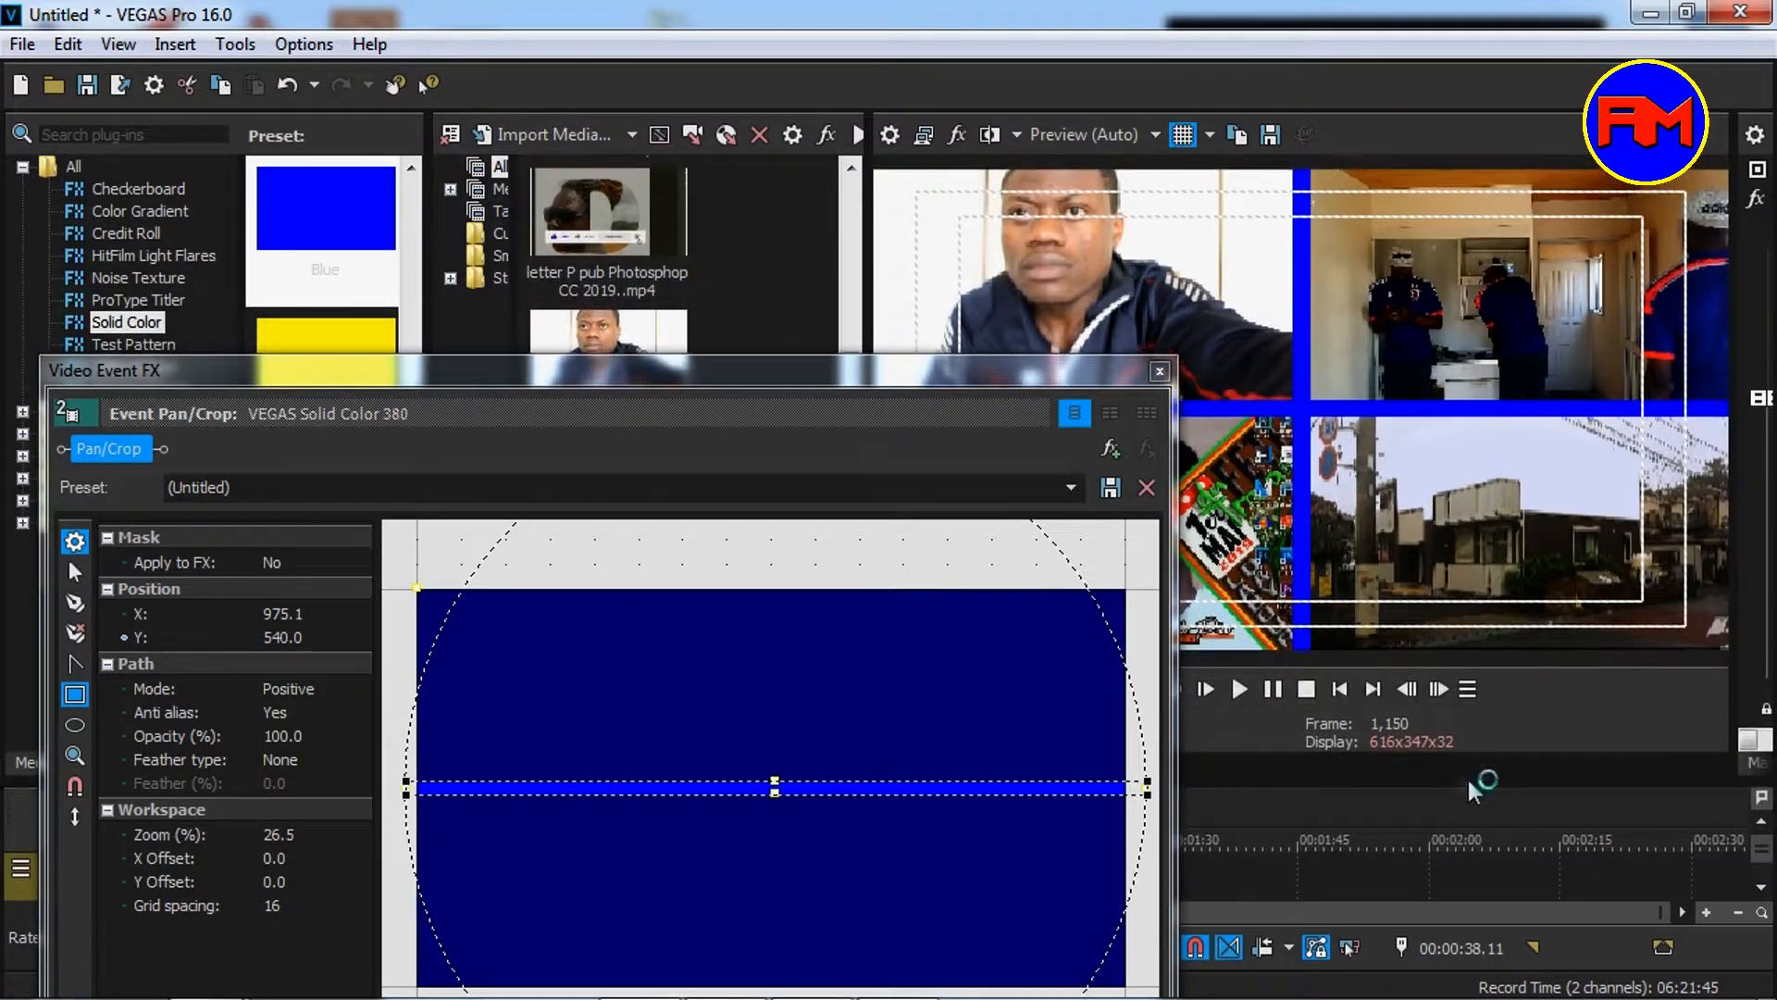
click(1159, 372)
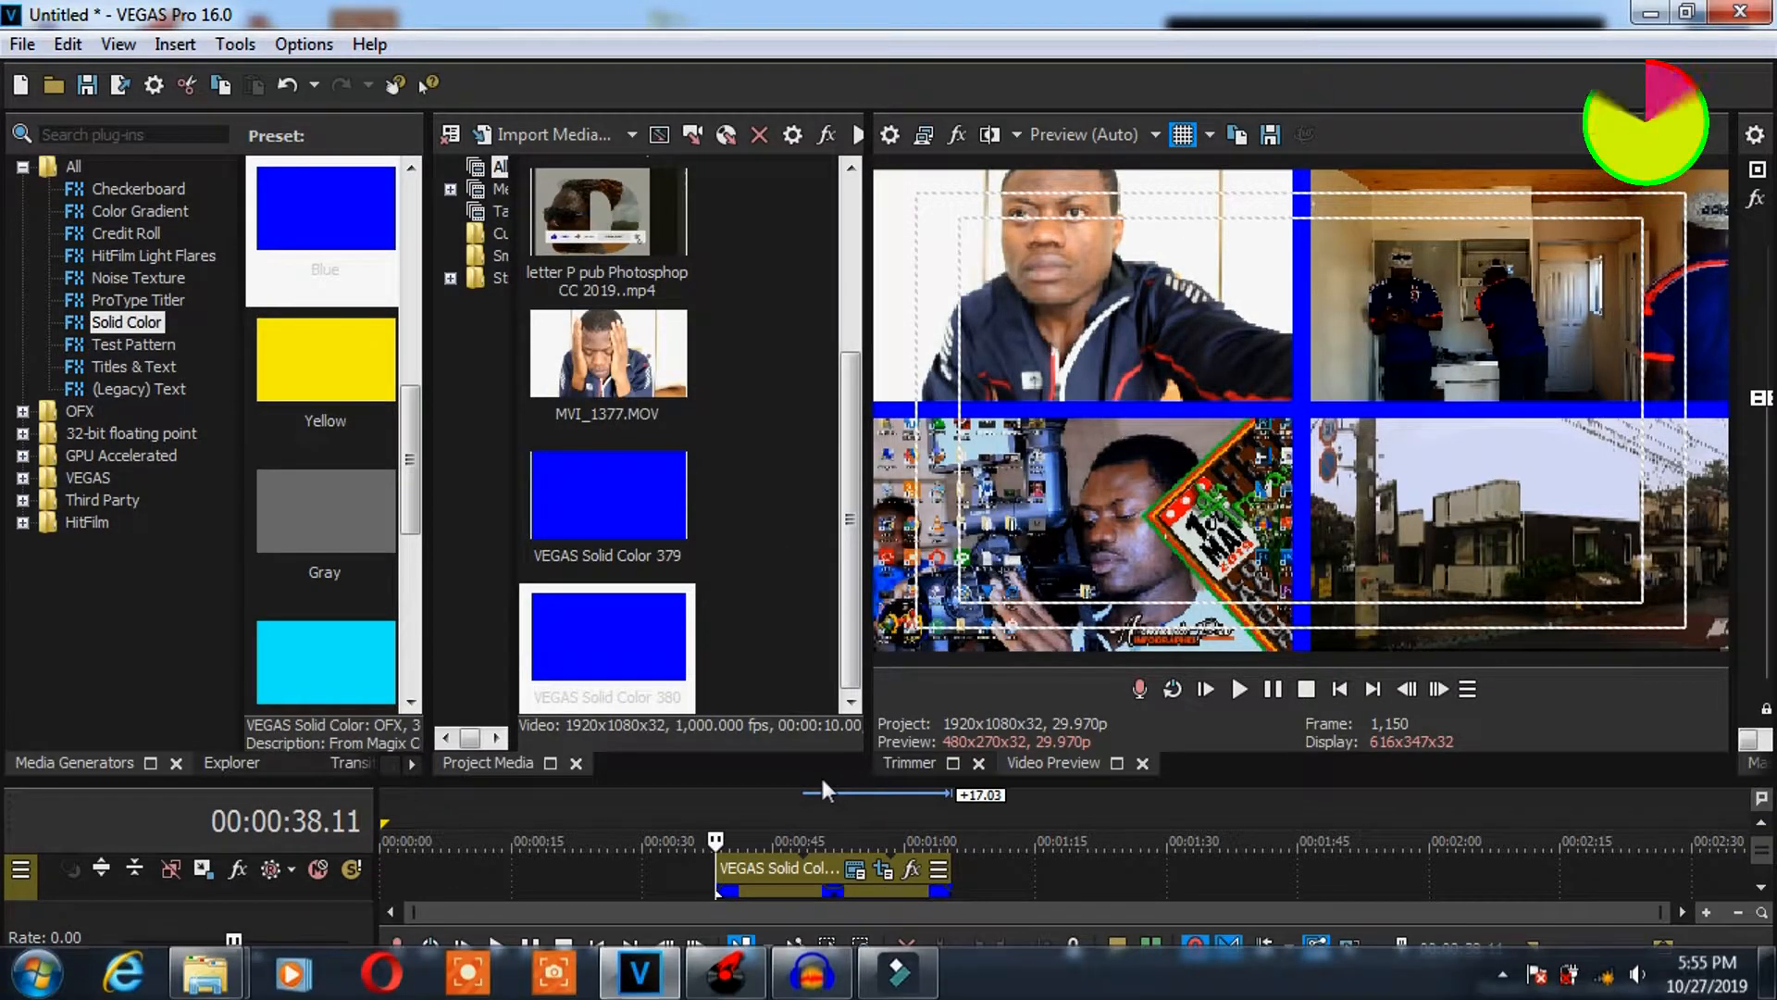
Step: Mute the two blue Solid Color border tracks, 1 and 2
drag(788, 780, 787, 341)
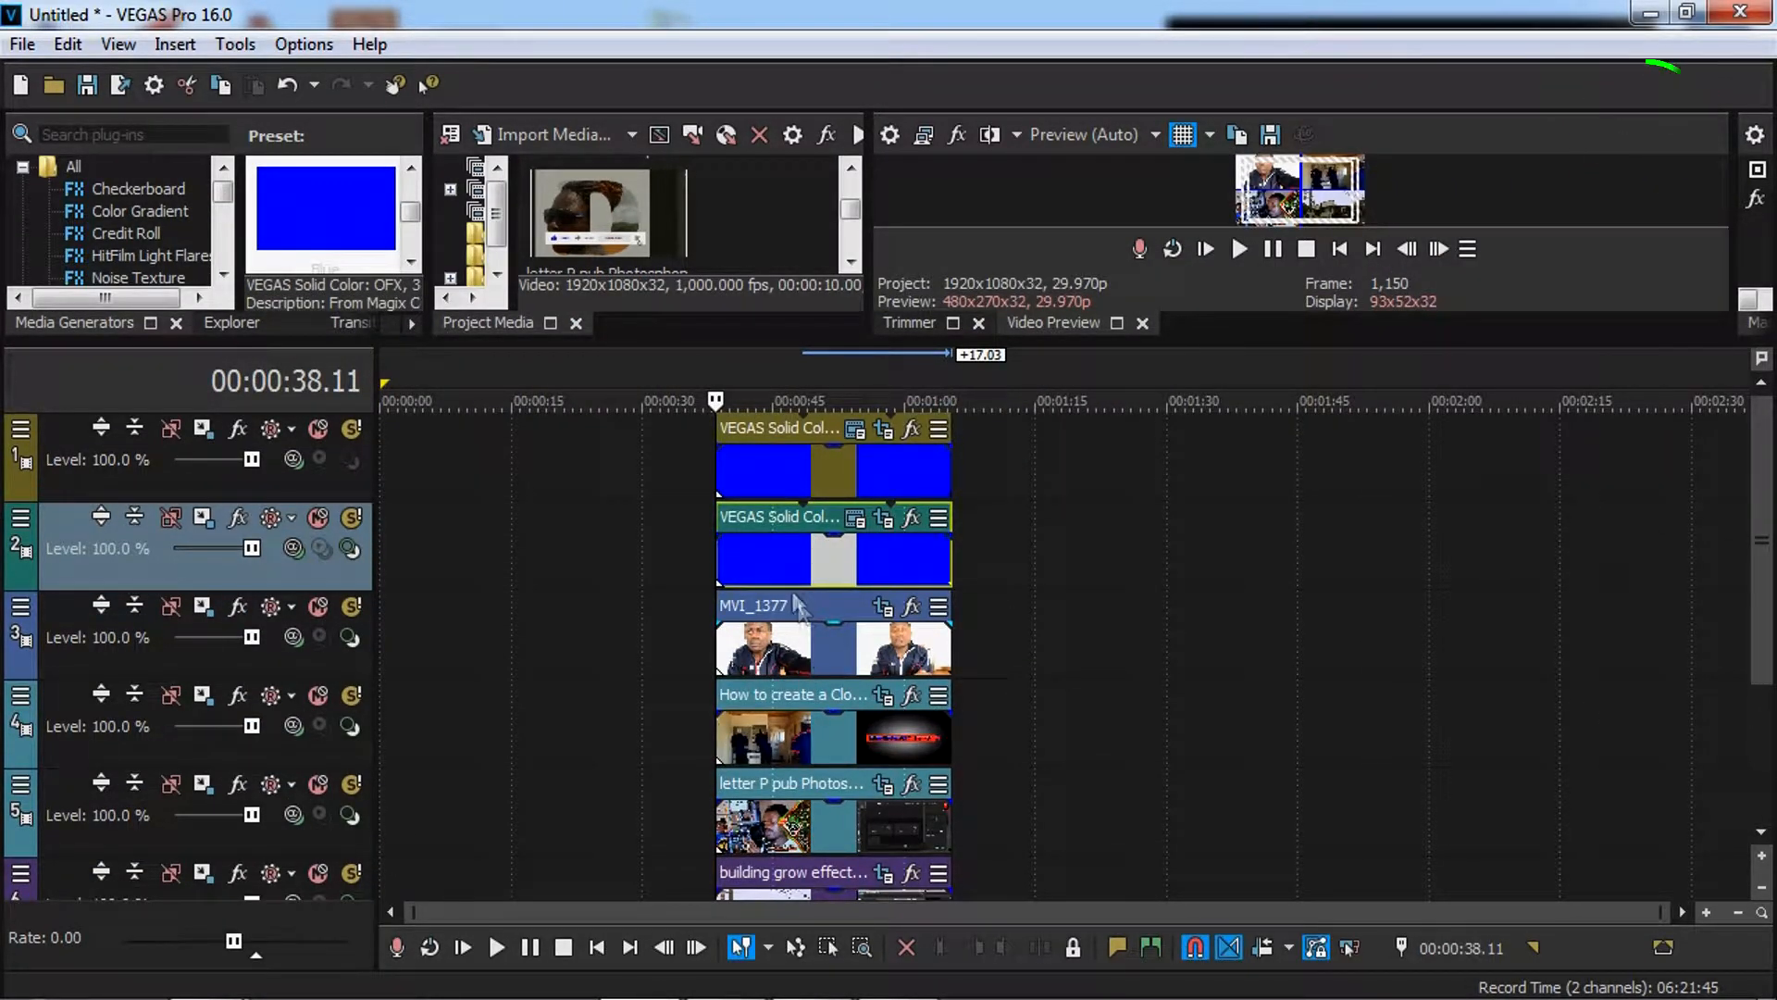
click(320, 429)
click(318, 519)
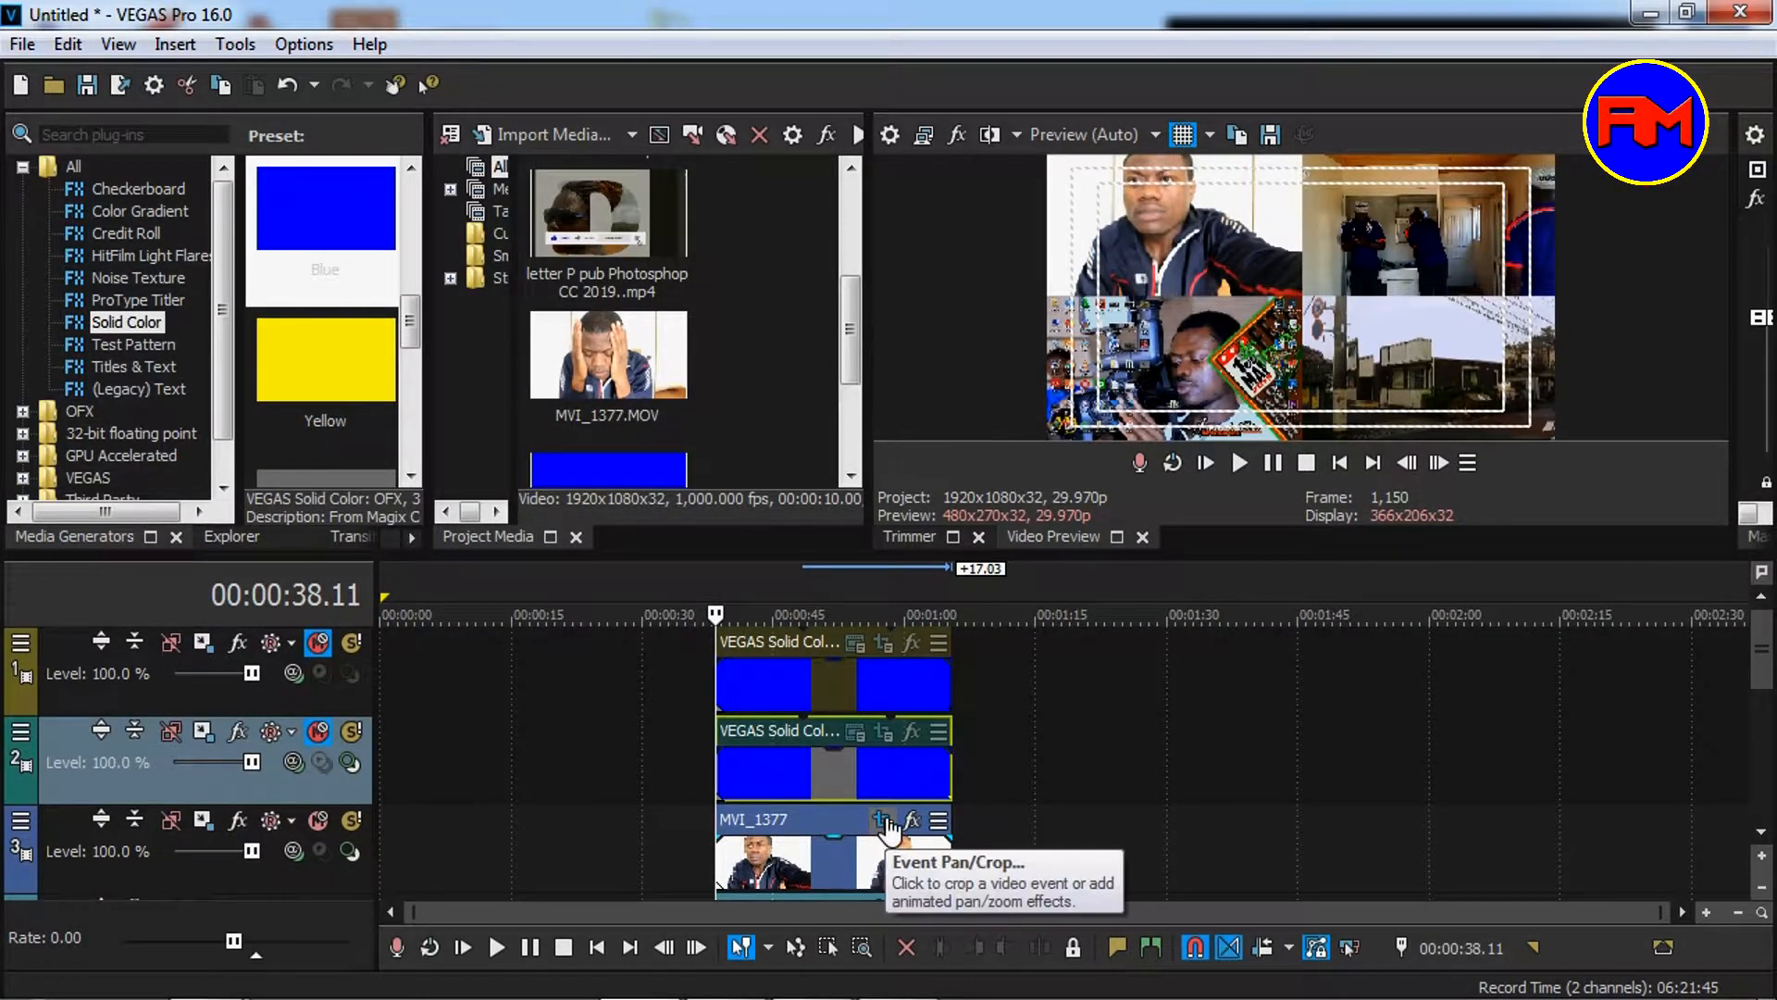
Step: Nudge the MVI_1377 clip's pan/crop X Center up a few units to about 1,923 and close the pan/crop window
click(884, 821)
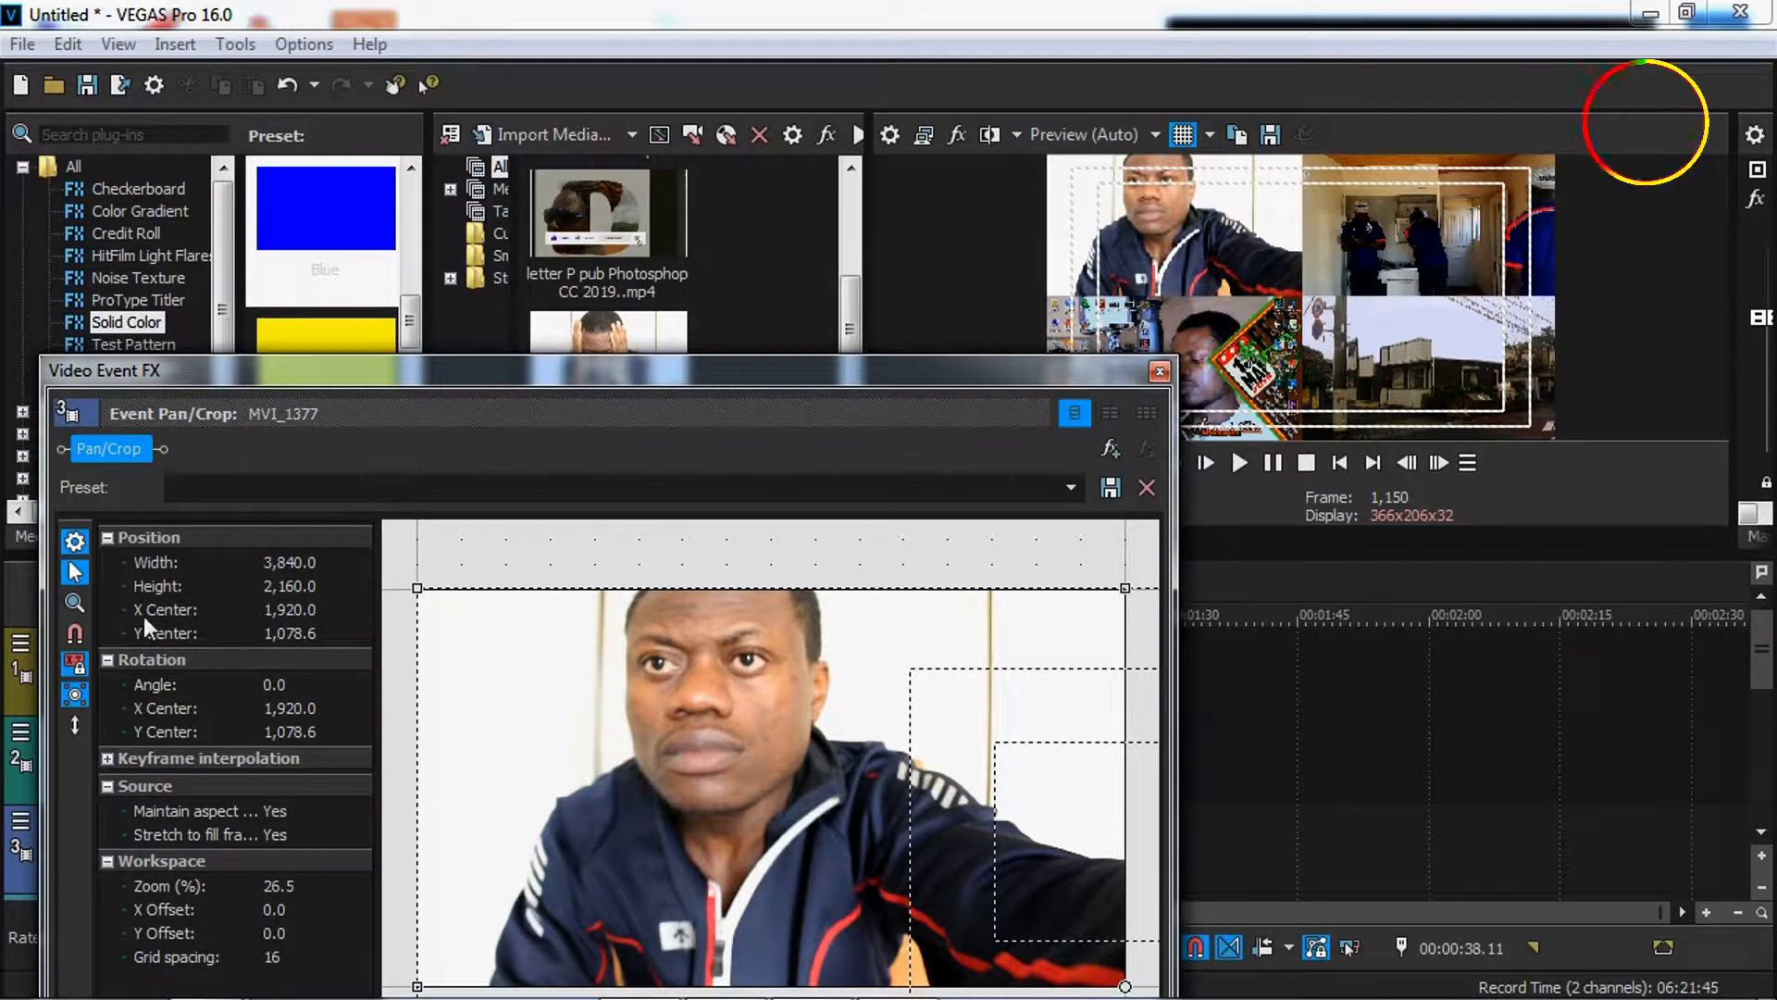
click(293, 609)
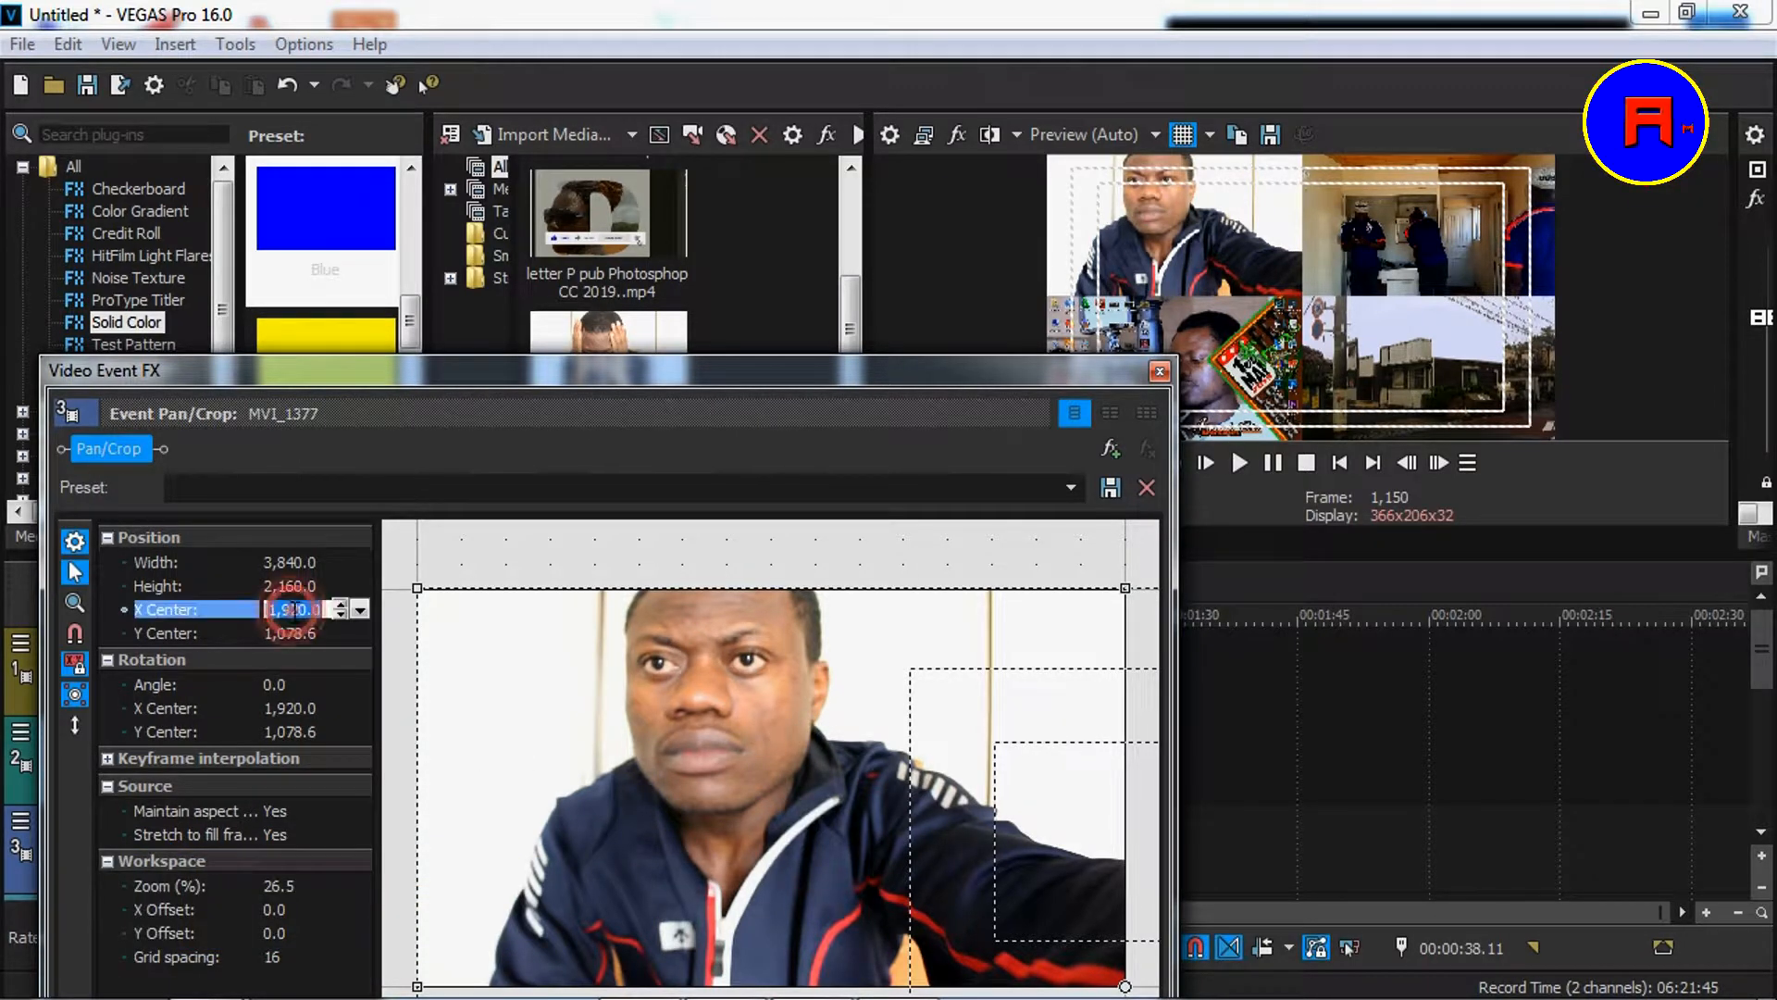
click(343, 607)
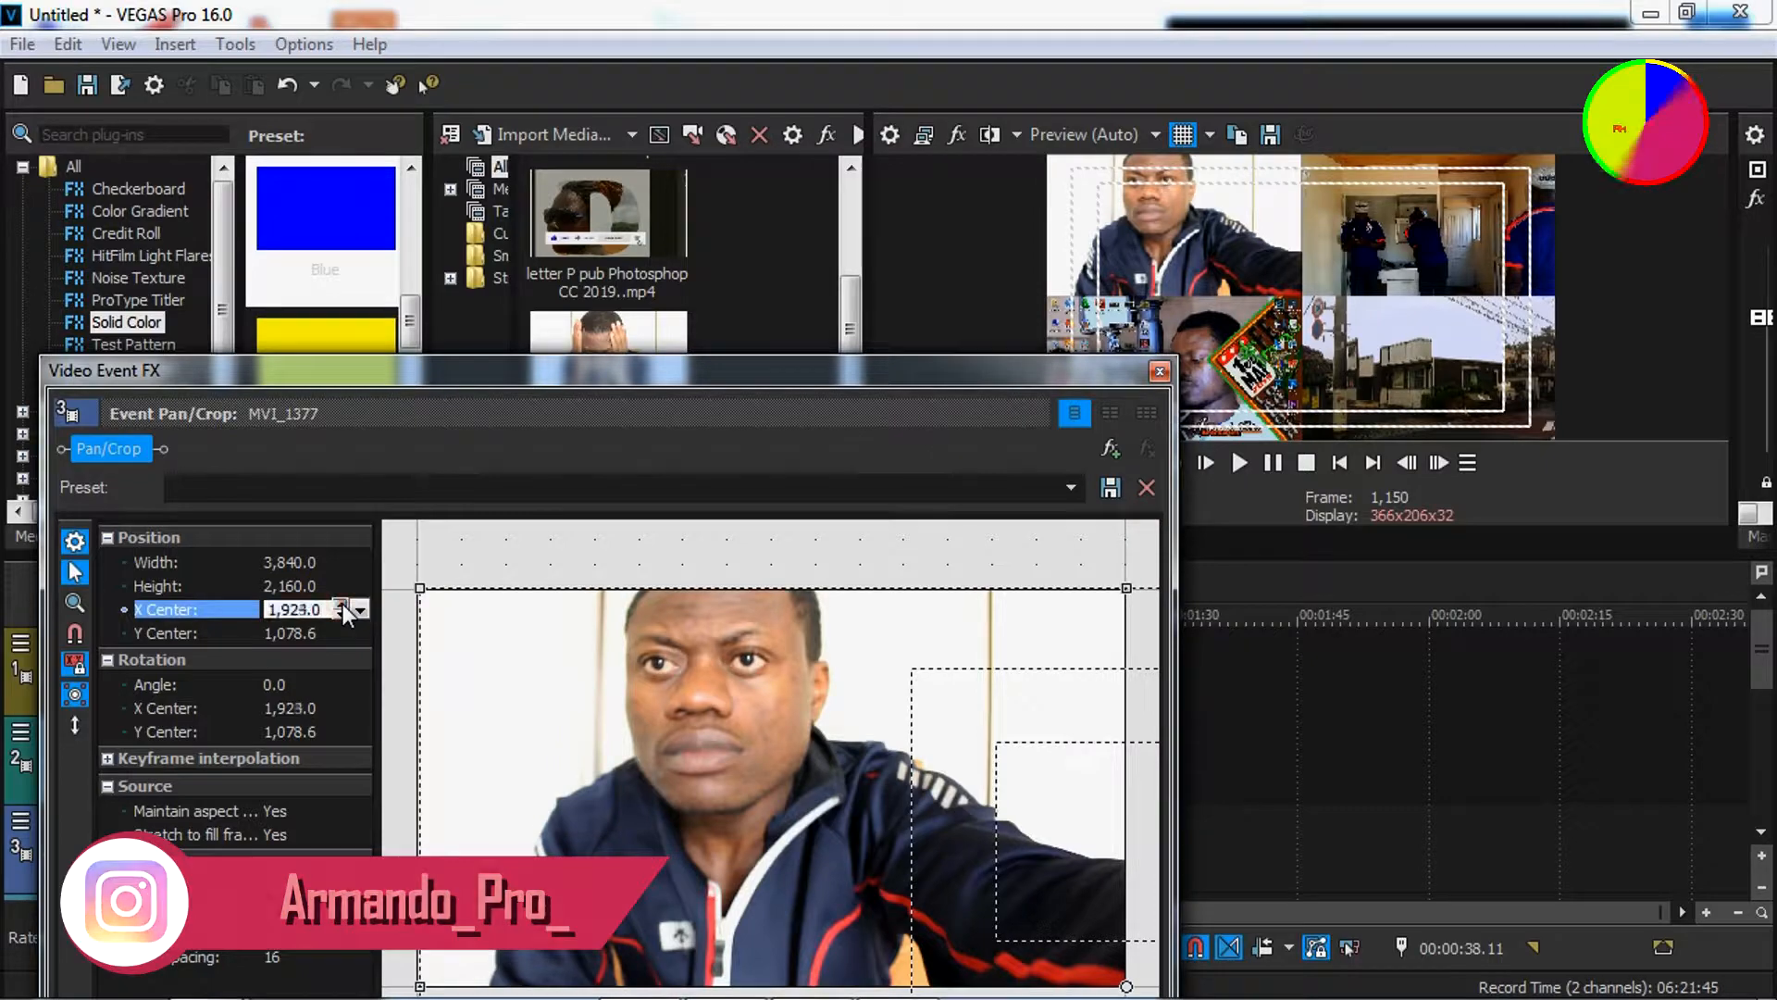
click(342, 607)
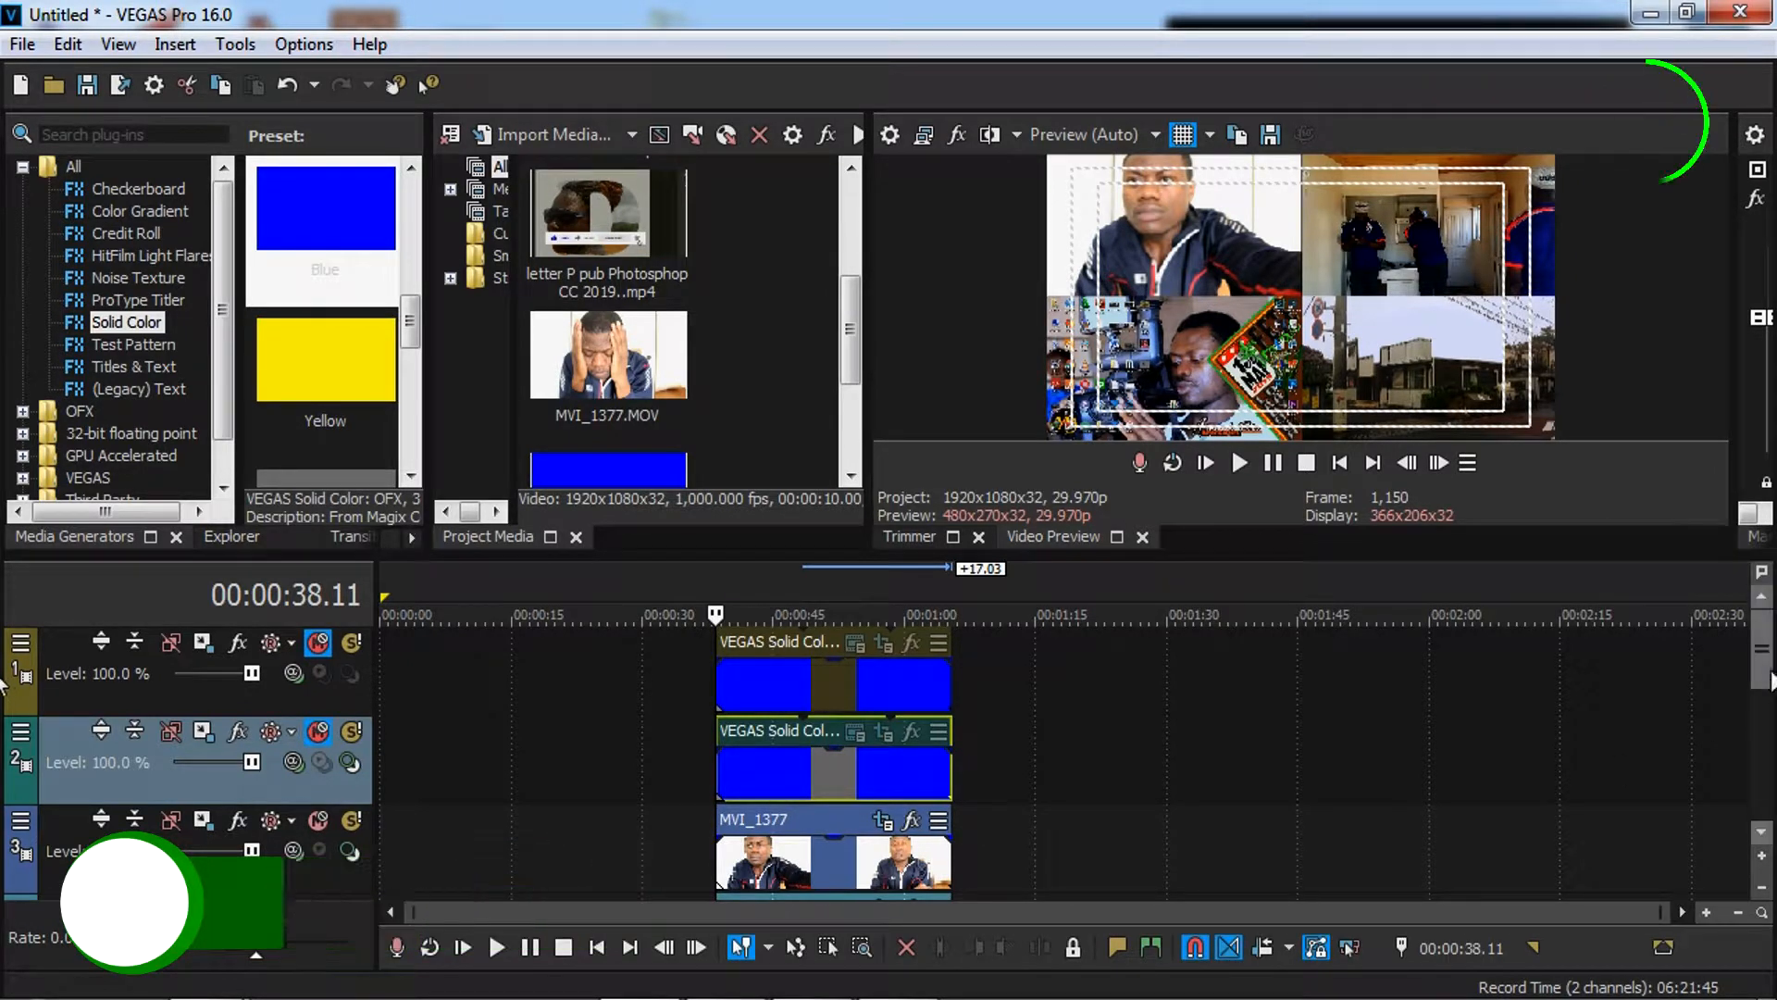
Step: Set the pan/crop X Center of the Clone Effect demo clip on track 4 to -5 and close the pan/crop window
click(1762, 700)
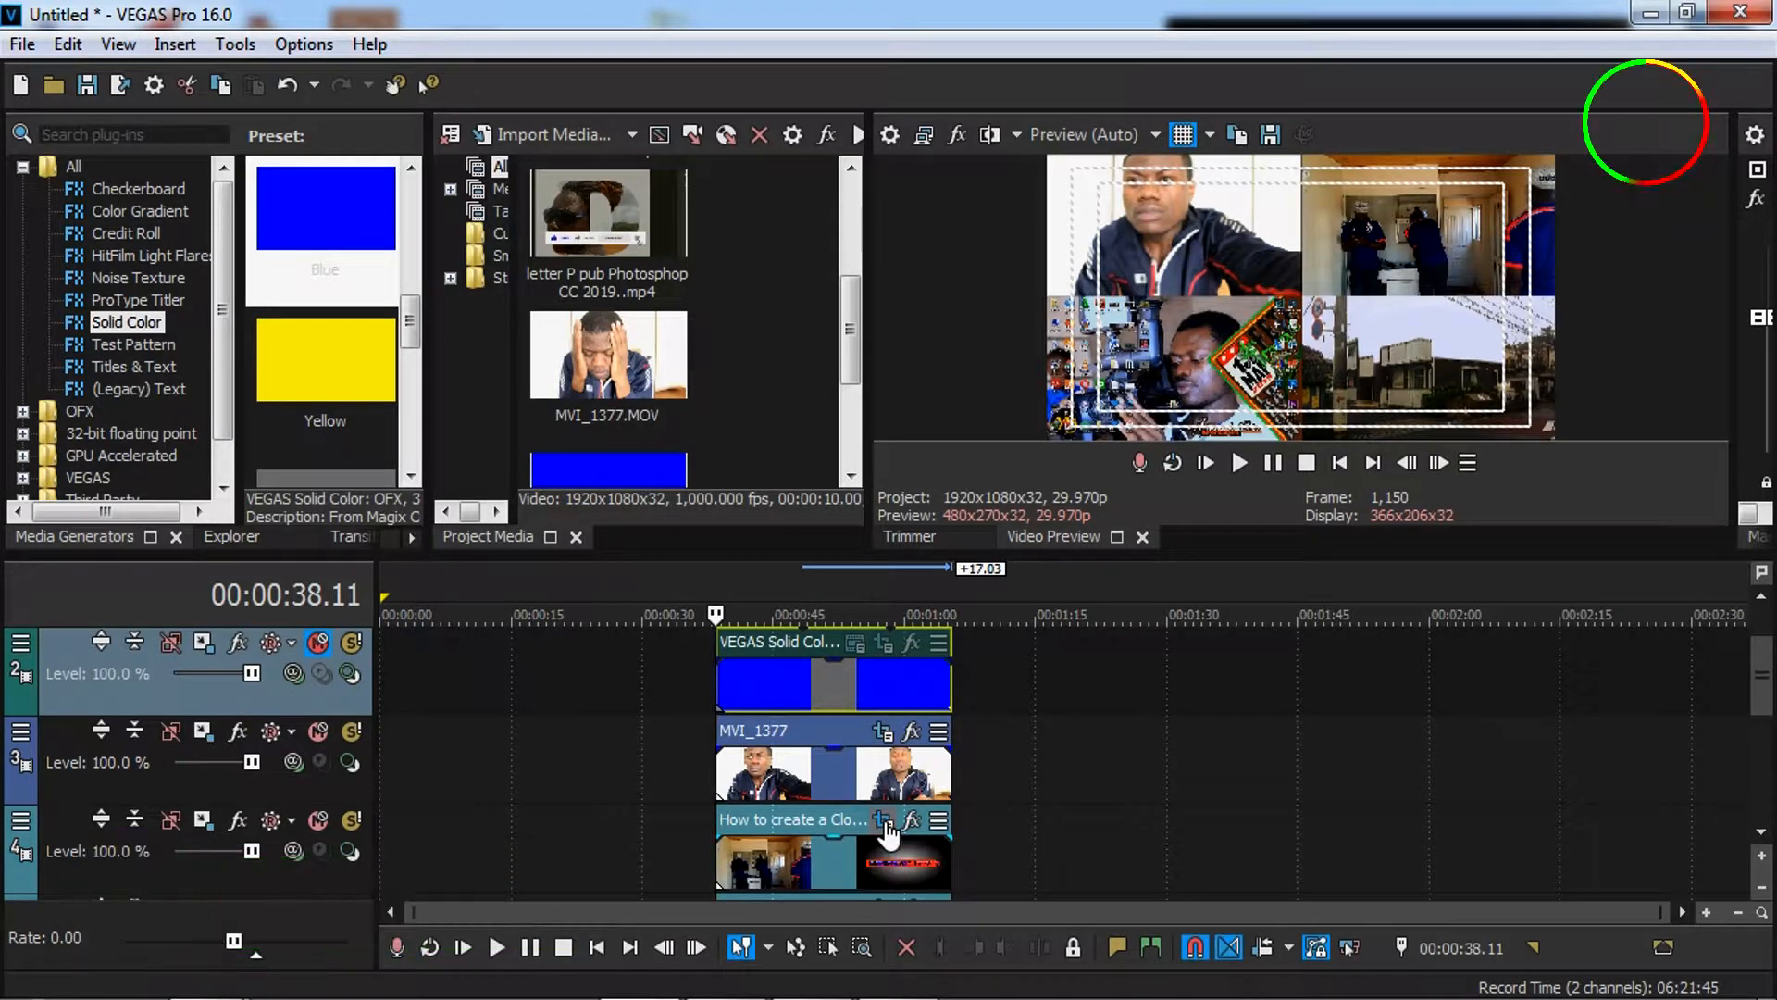
click(884, 823)
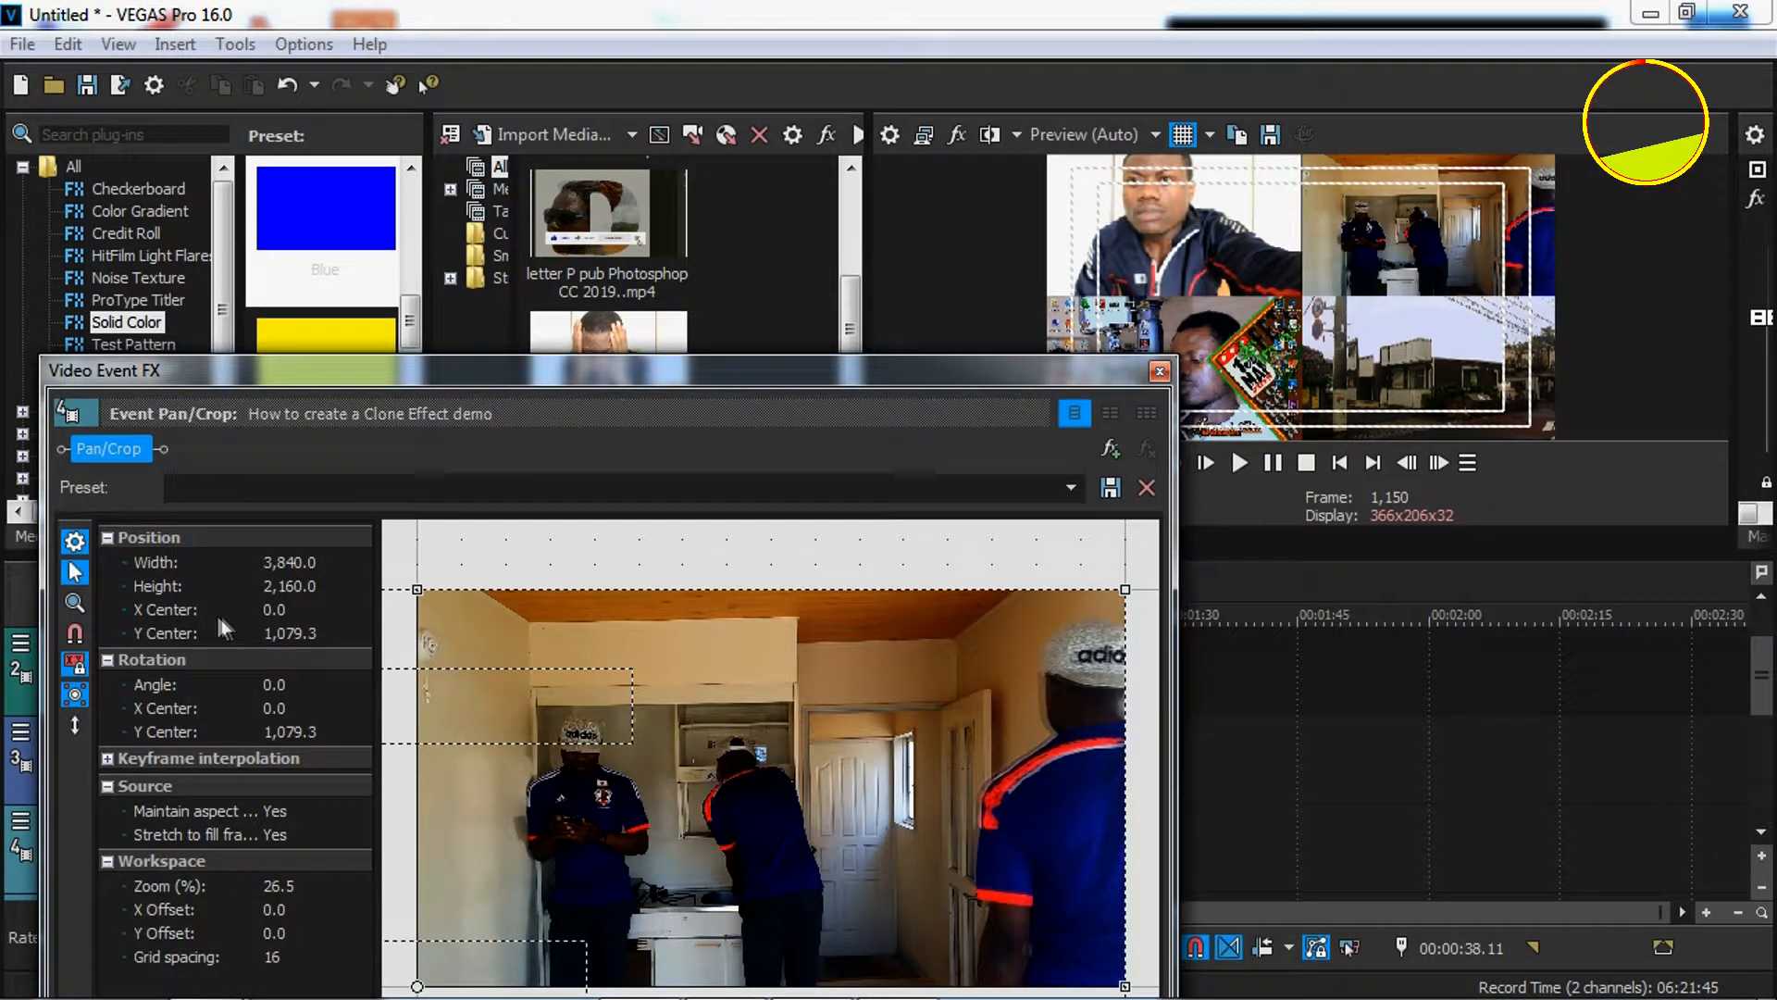
click(324, 608)
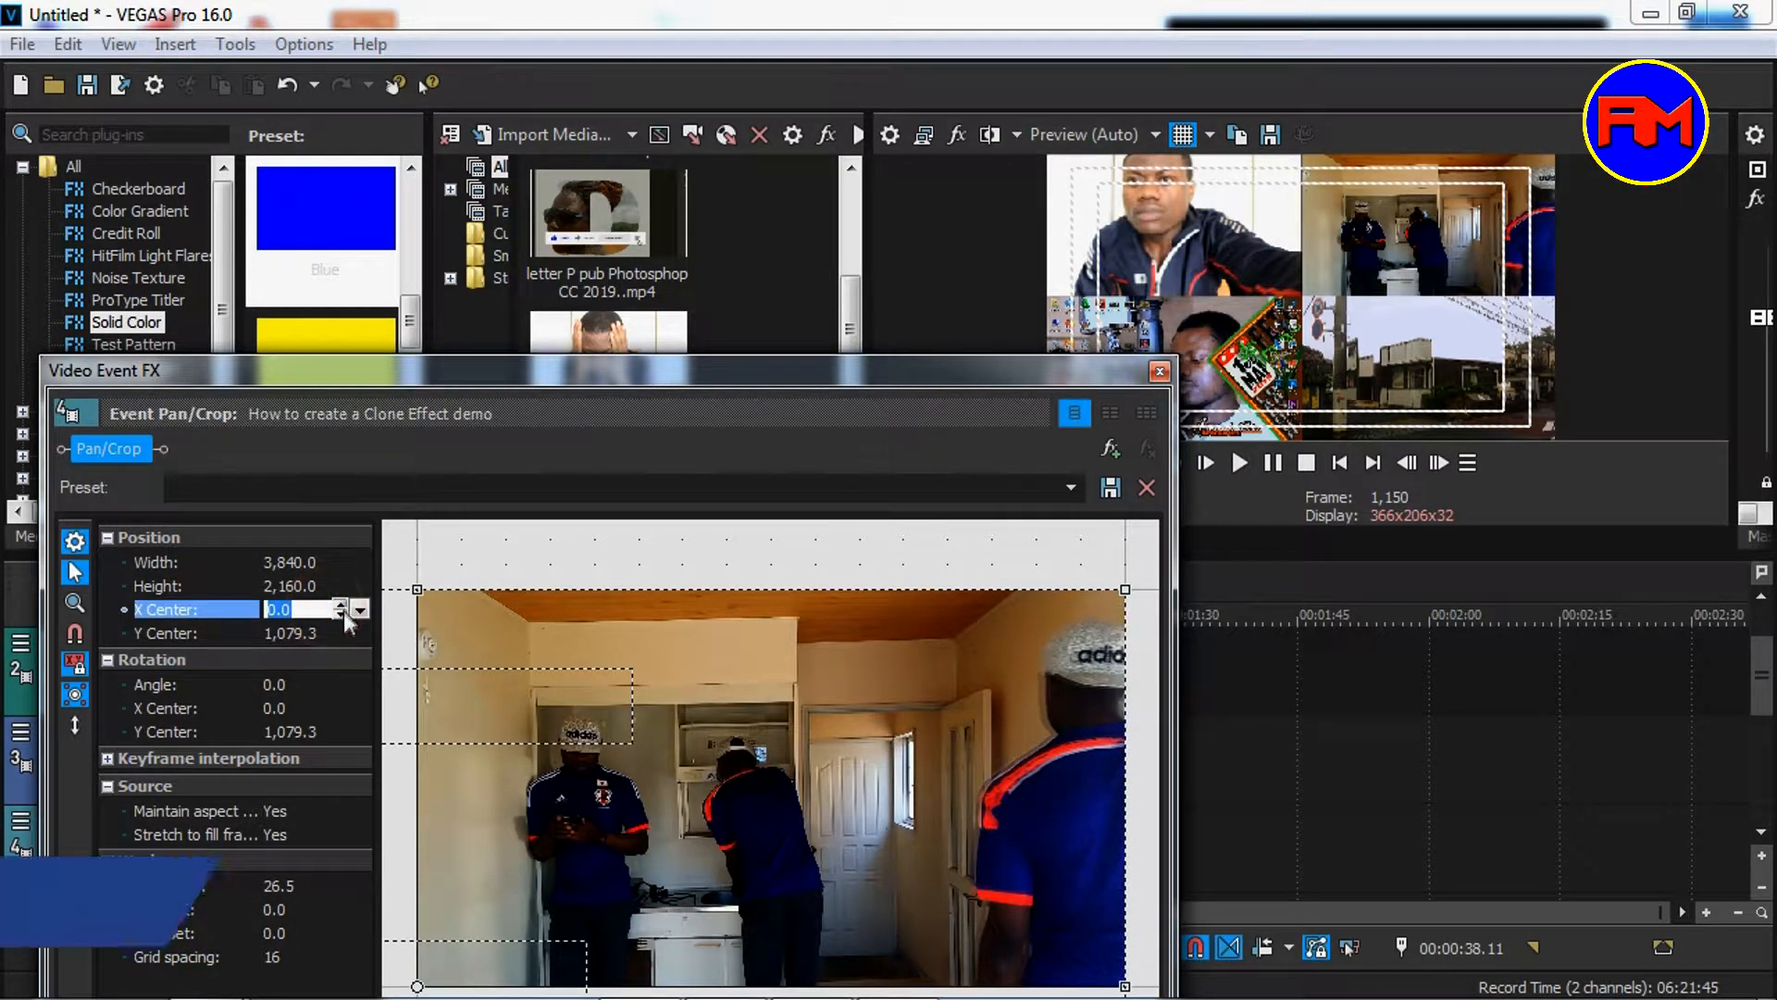
click(343, 615)
click(343, 615)
click(343, 615)
click(343, 614)
click(342, 614)
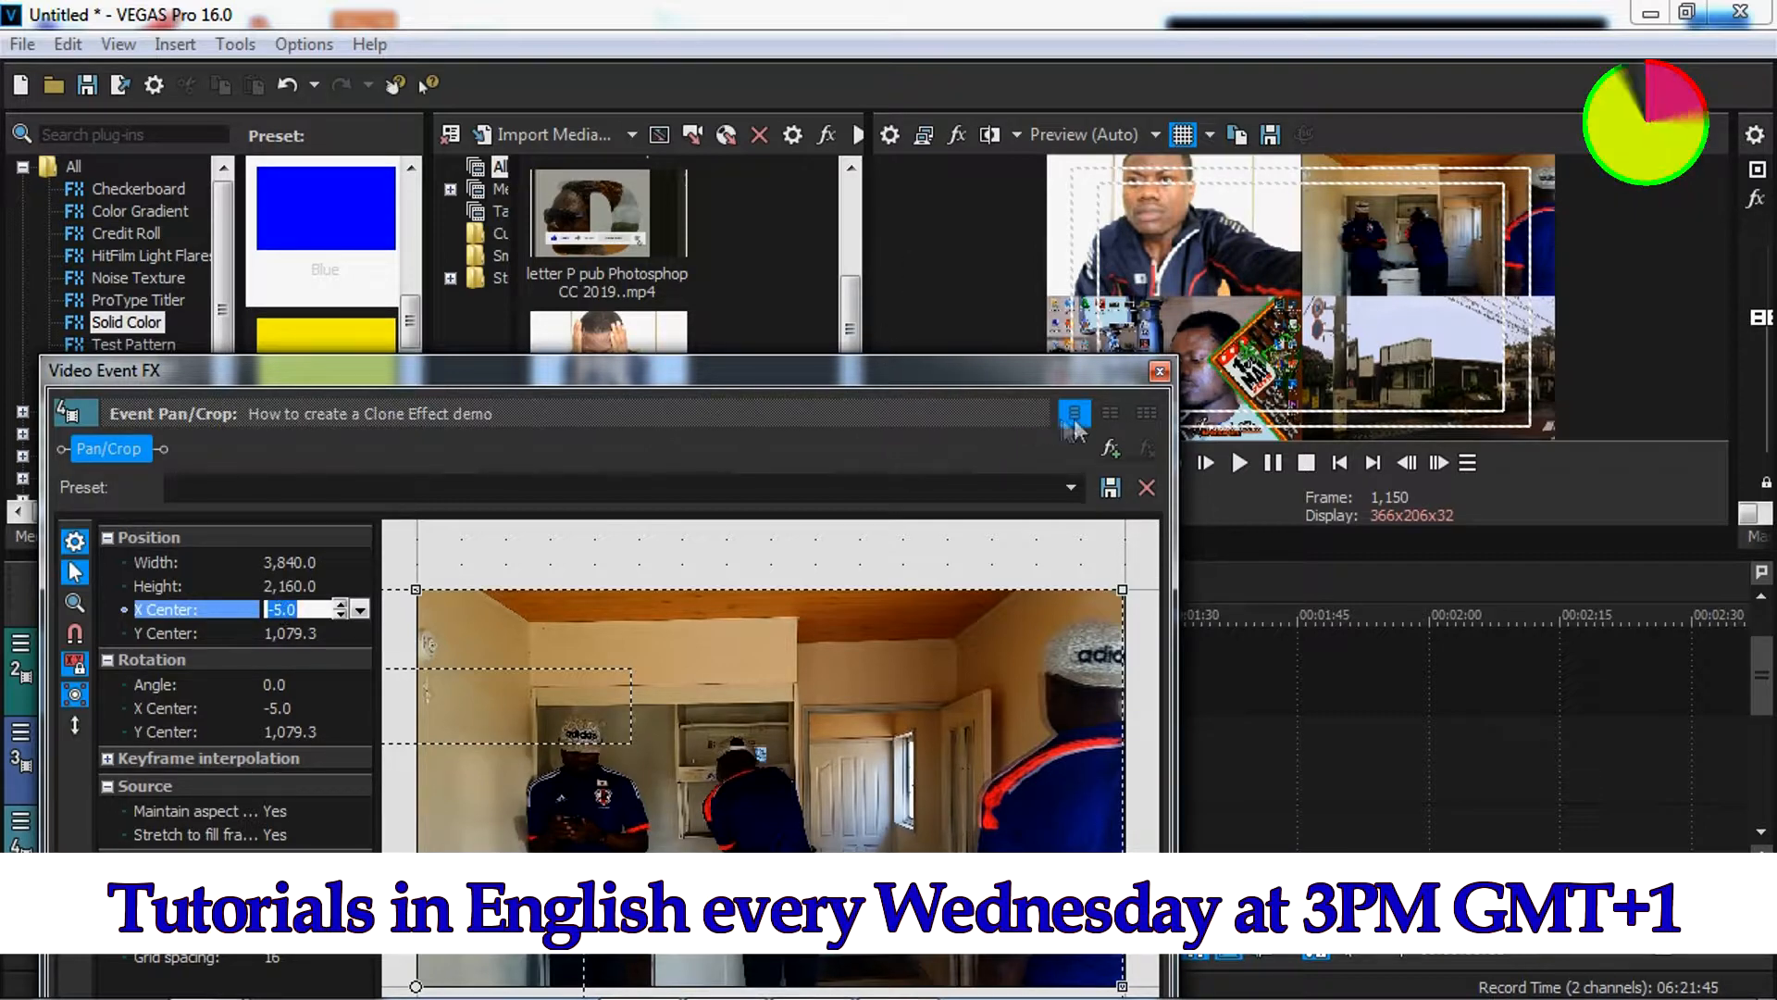
click(1157, 373)
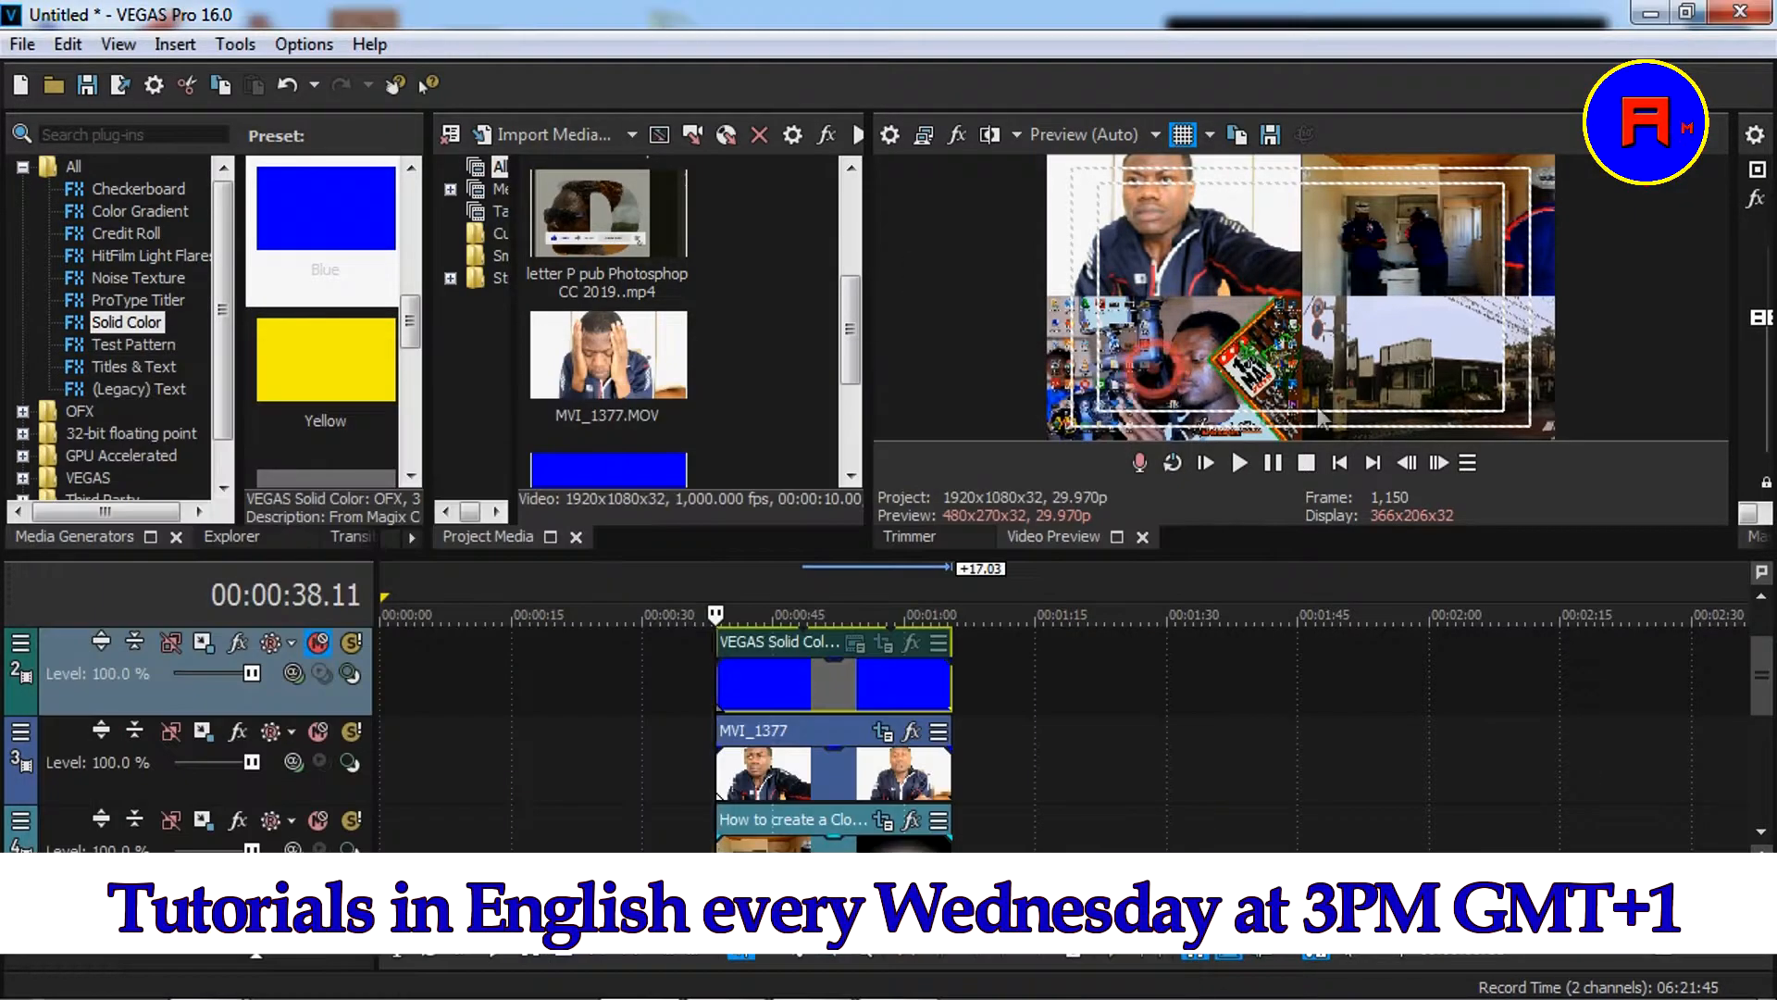
Step: Add a yellow Solid Color event with a 10-second duration and move it onto a new track beneath the four clips
drag(1355, 554, 1432, 843)
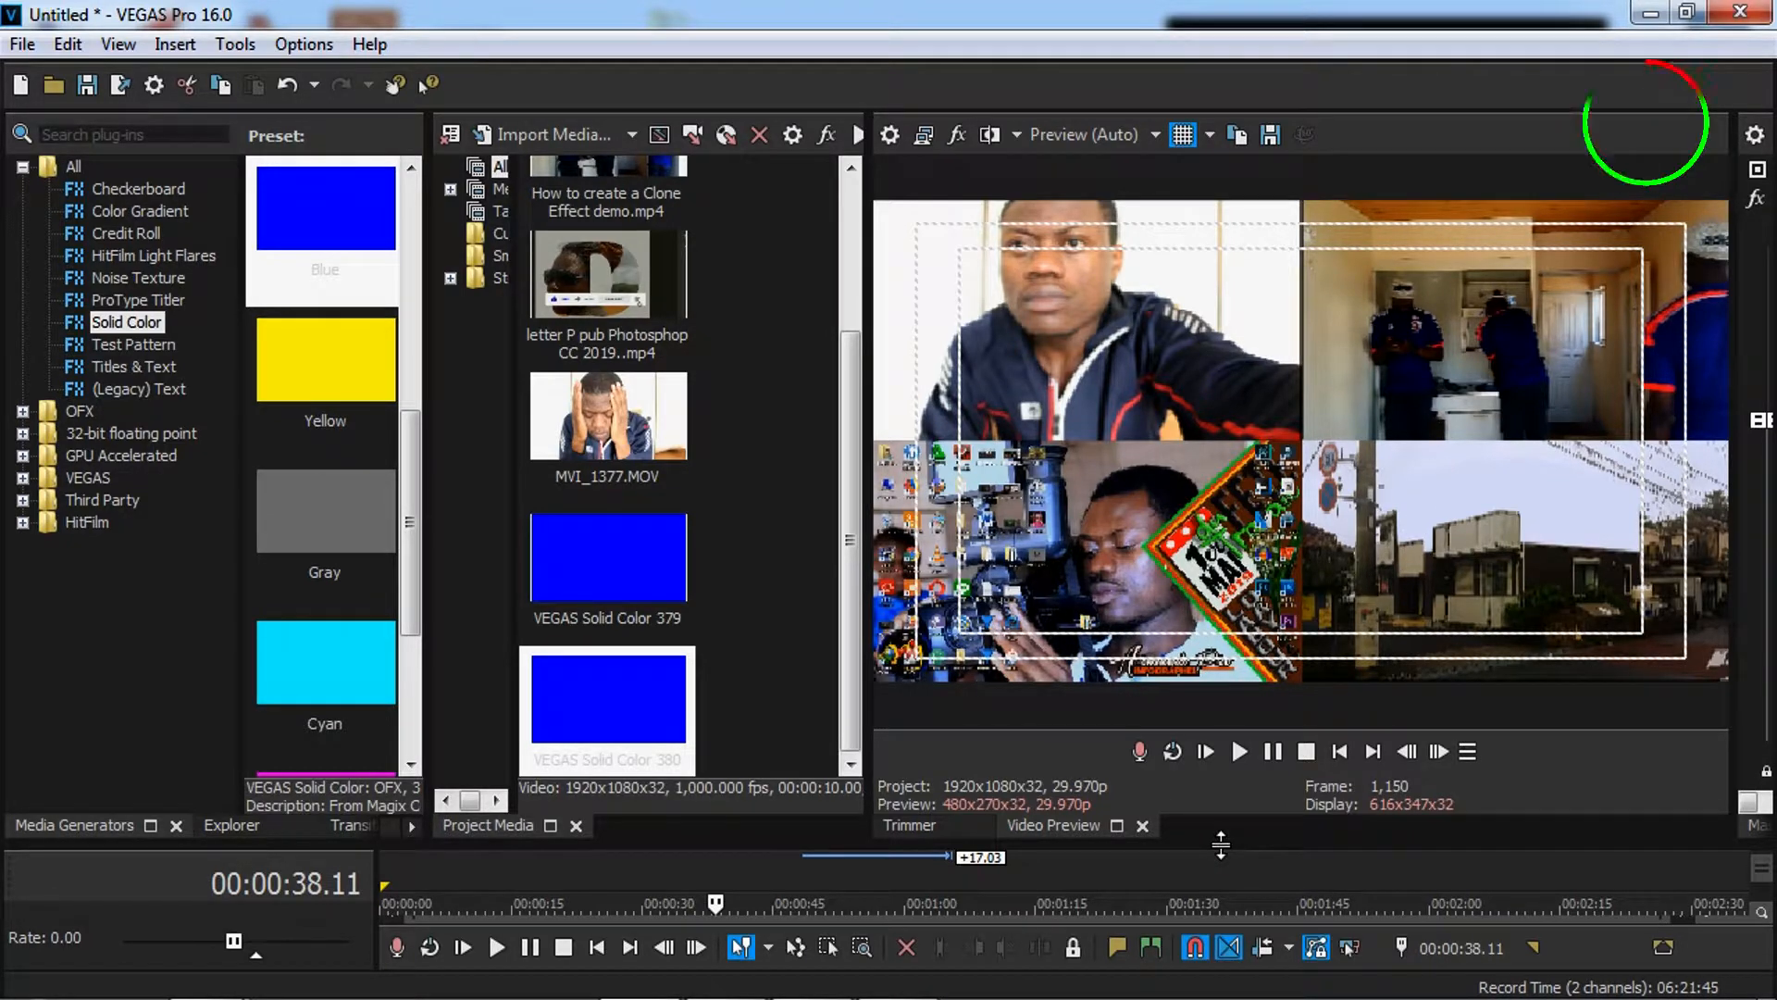
drag(1221, 845, 1306, 266)
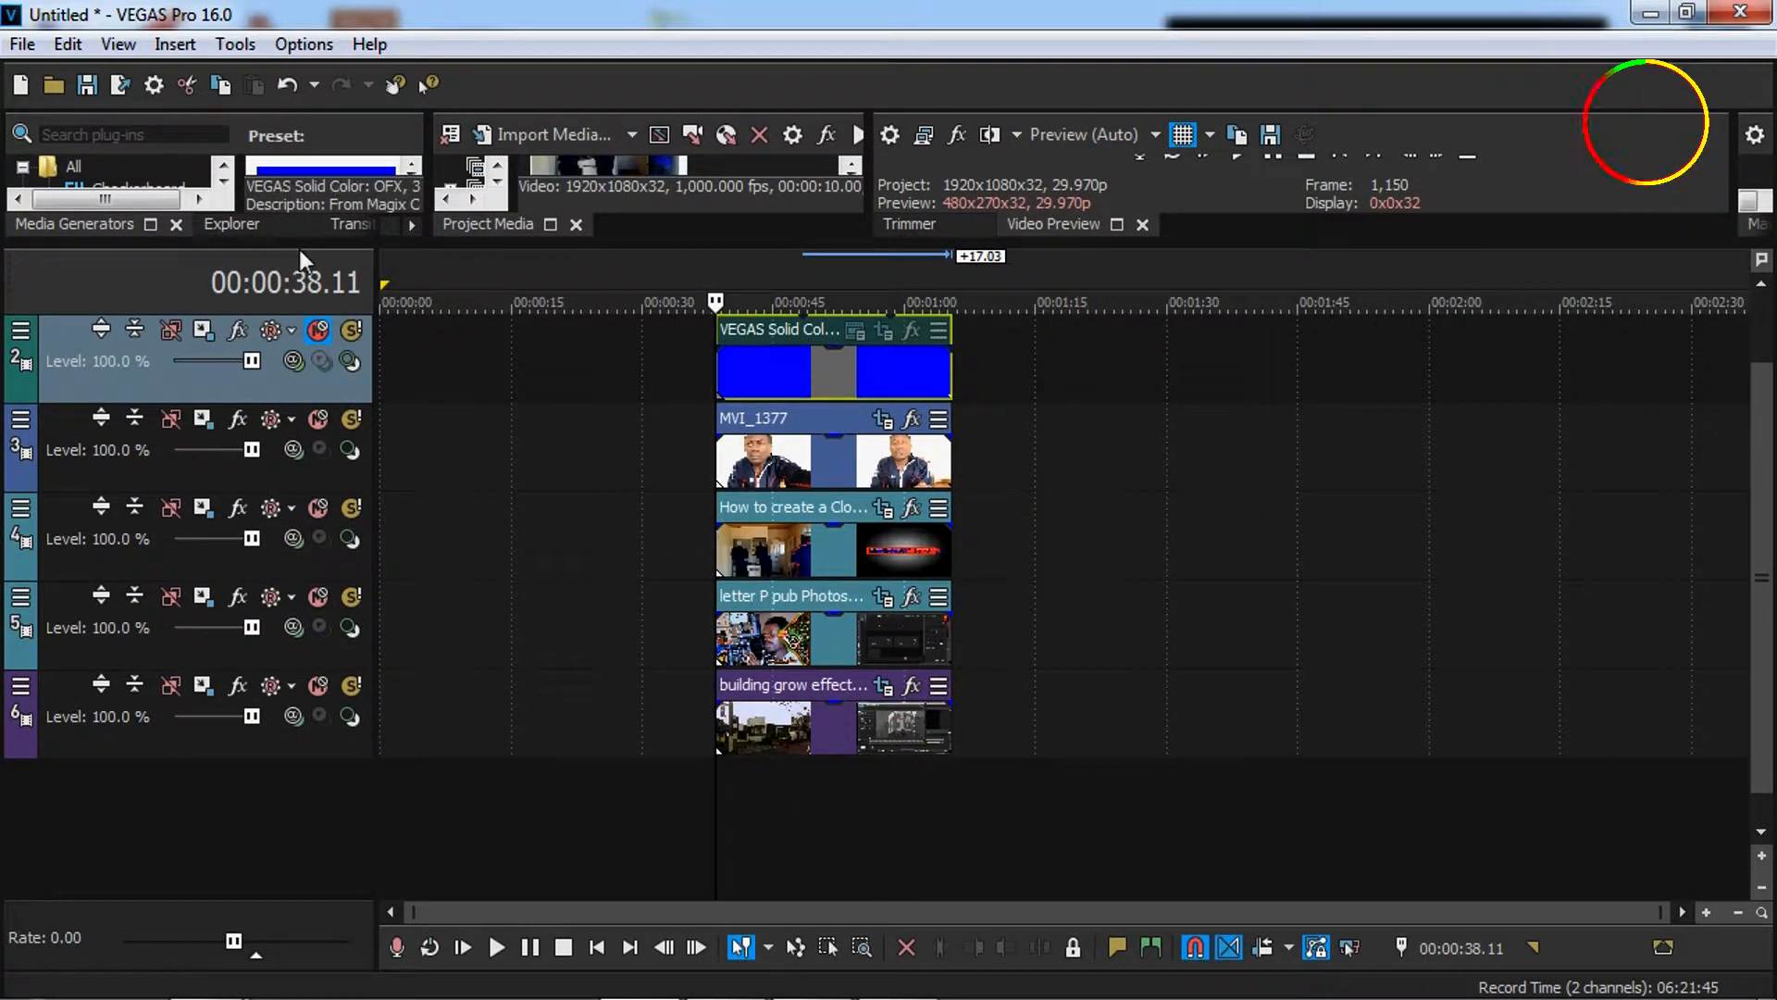
drag(301, 243, 1221, 871)
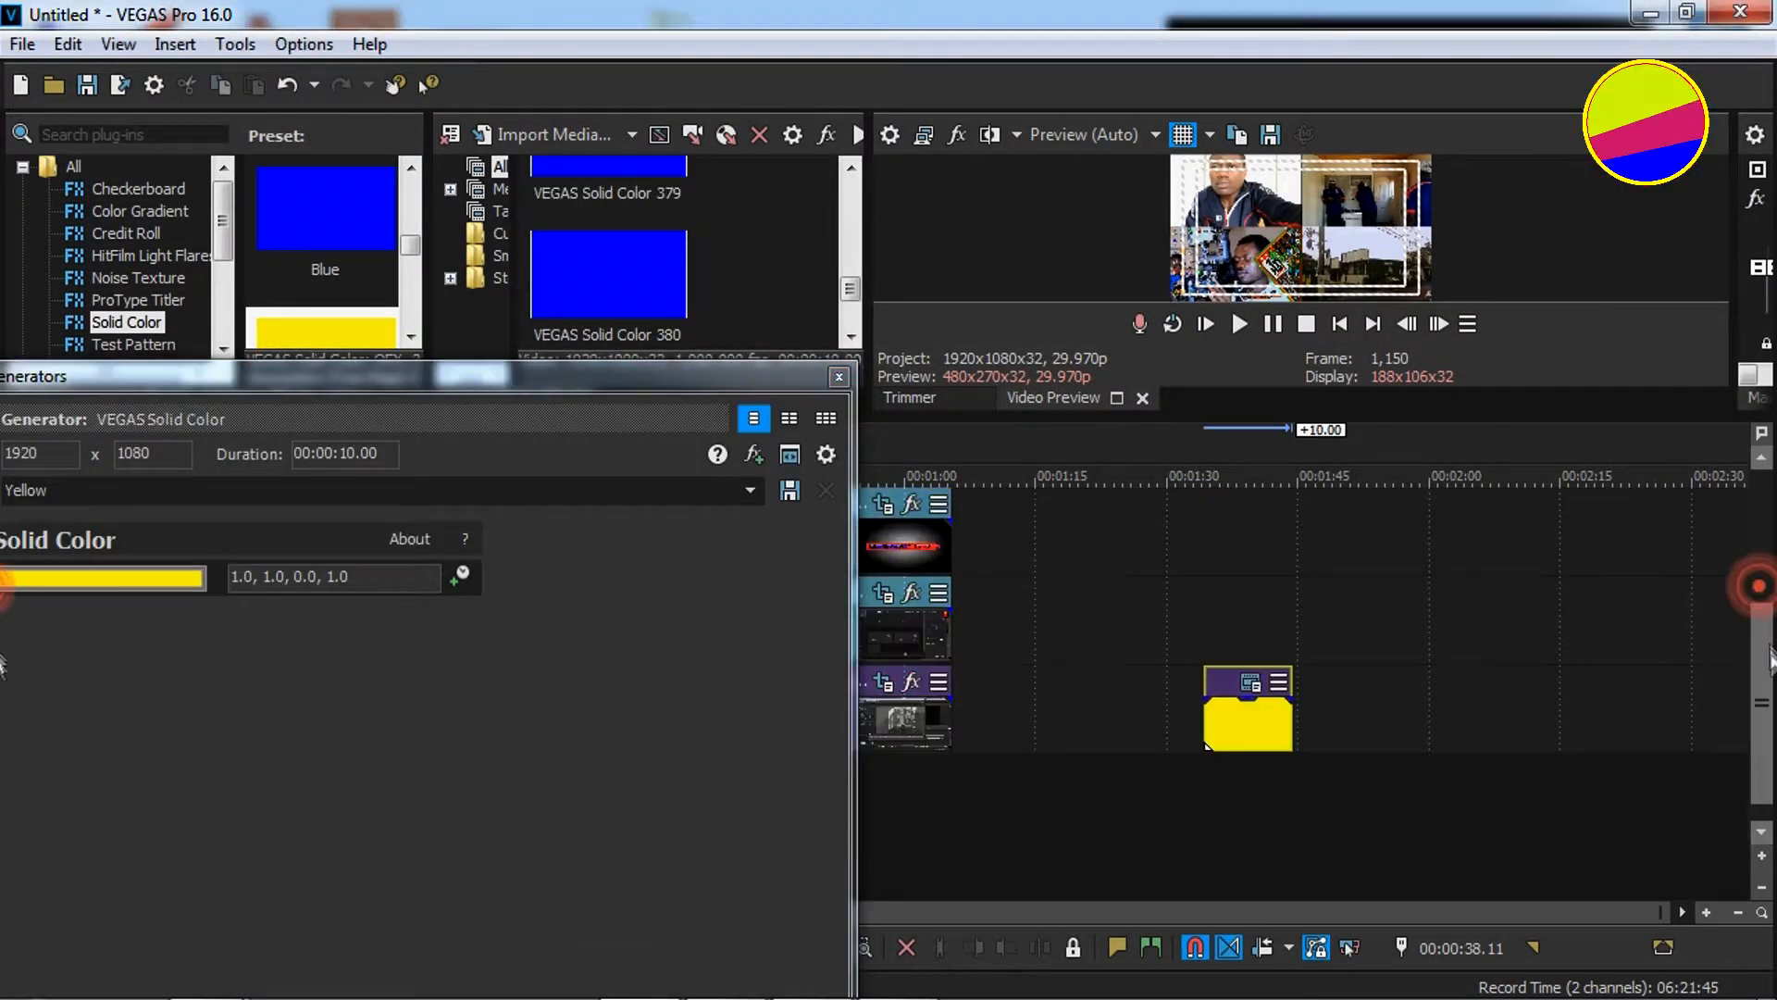
click(839, 376)
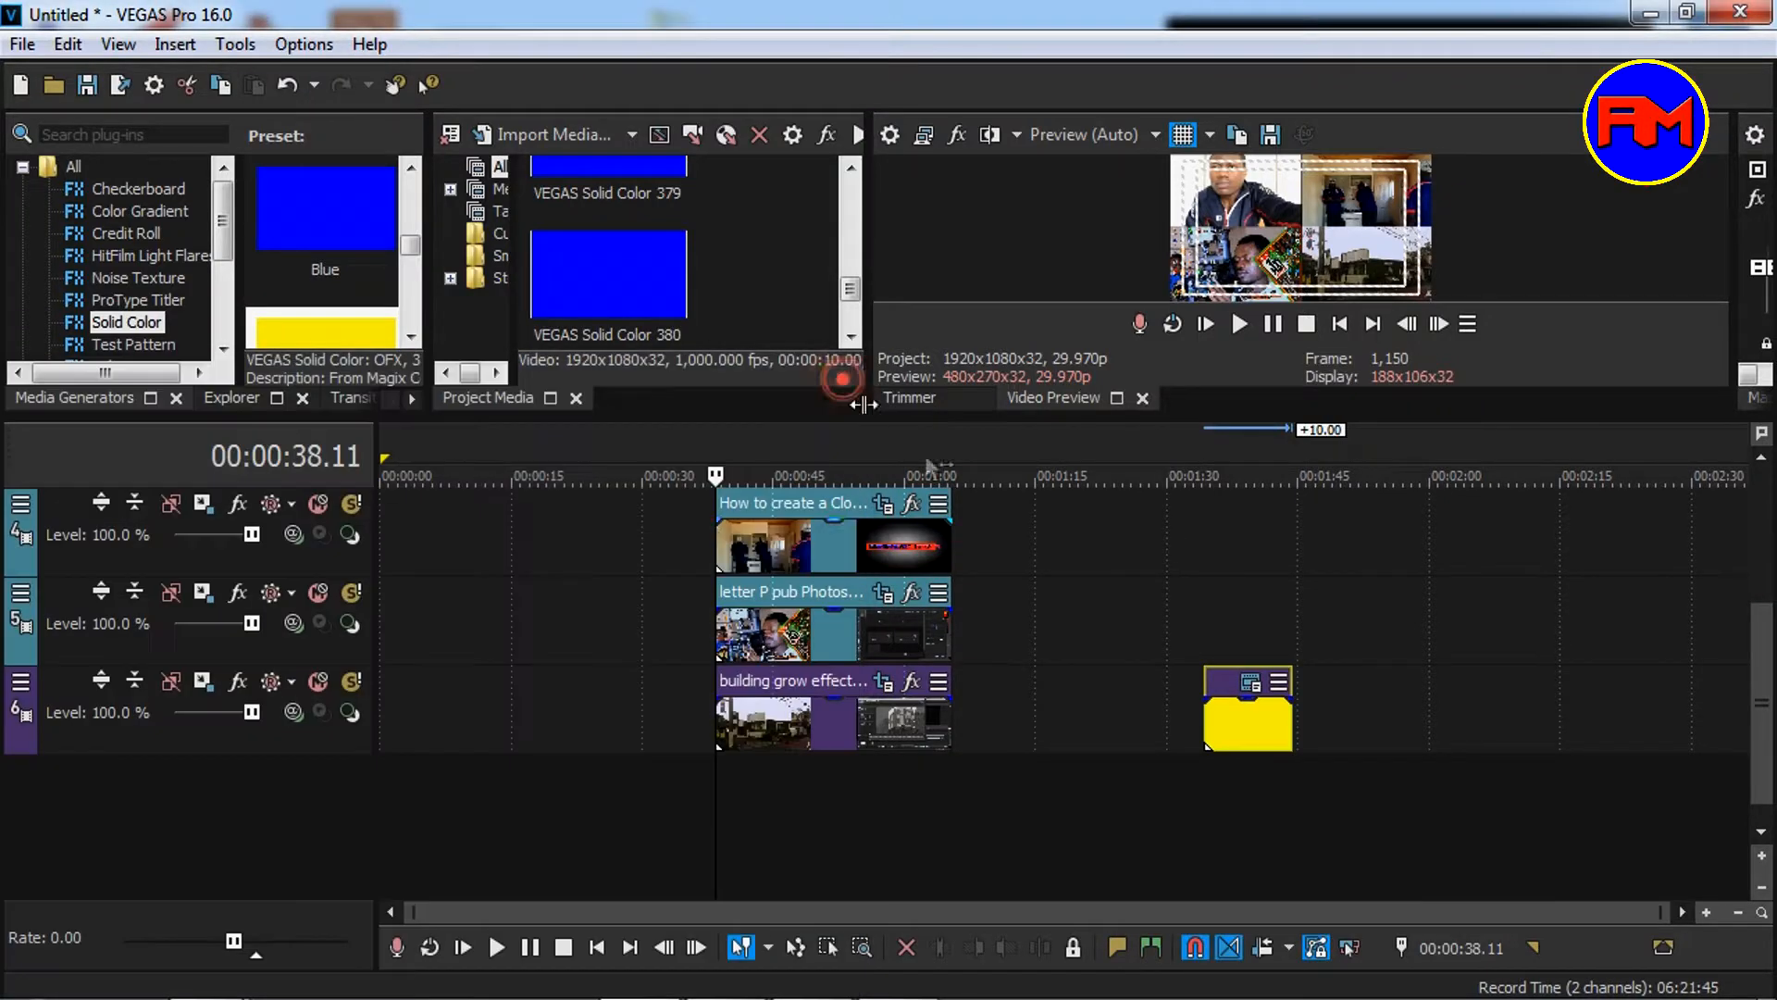
drag(1236, 725, 954, 821)
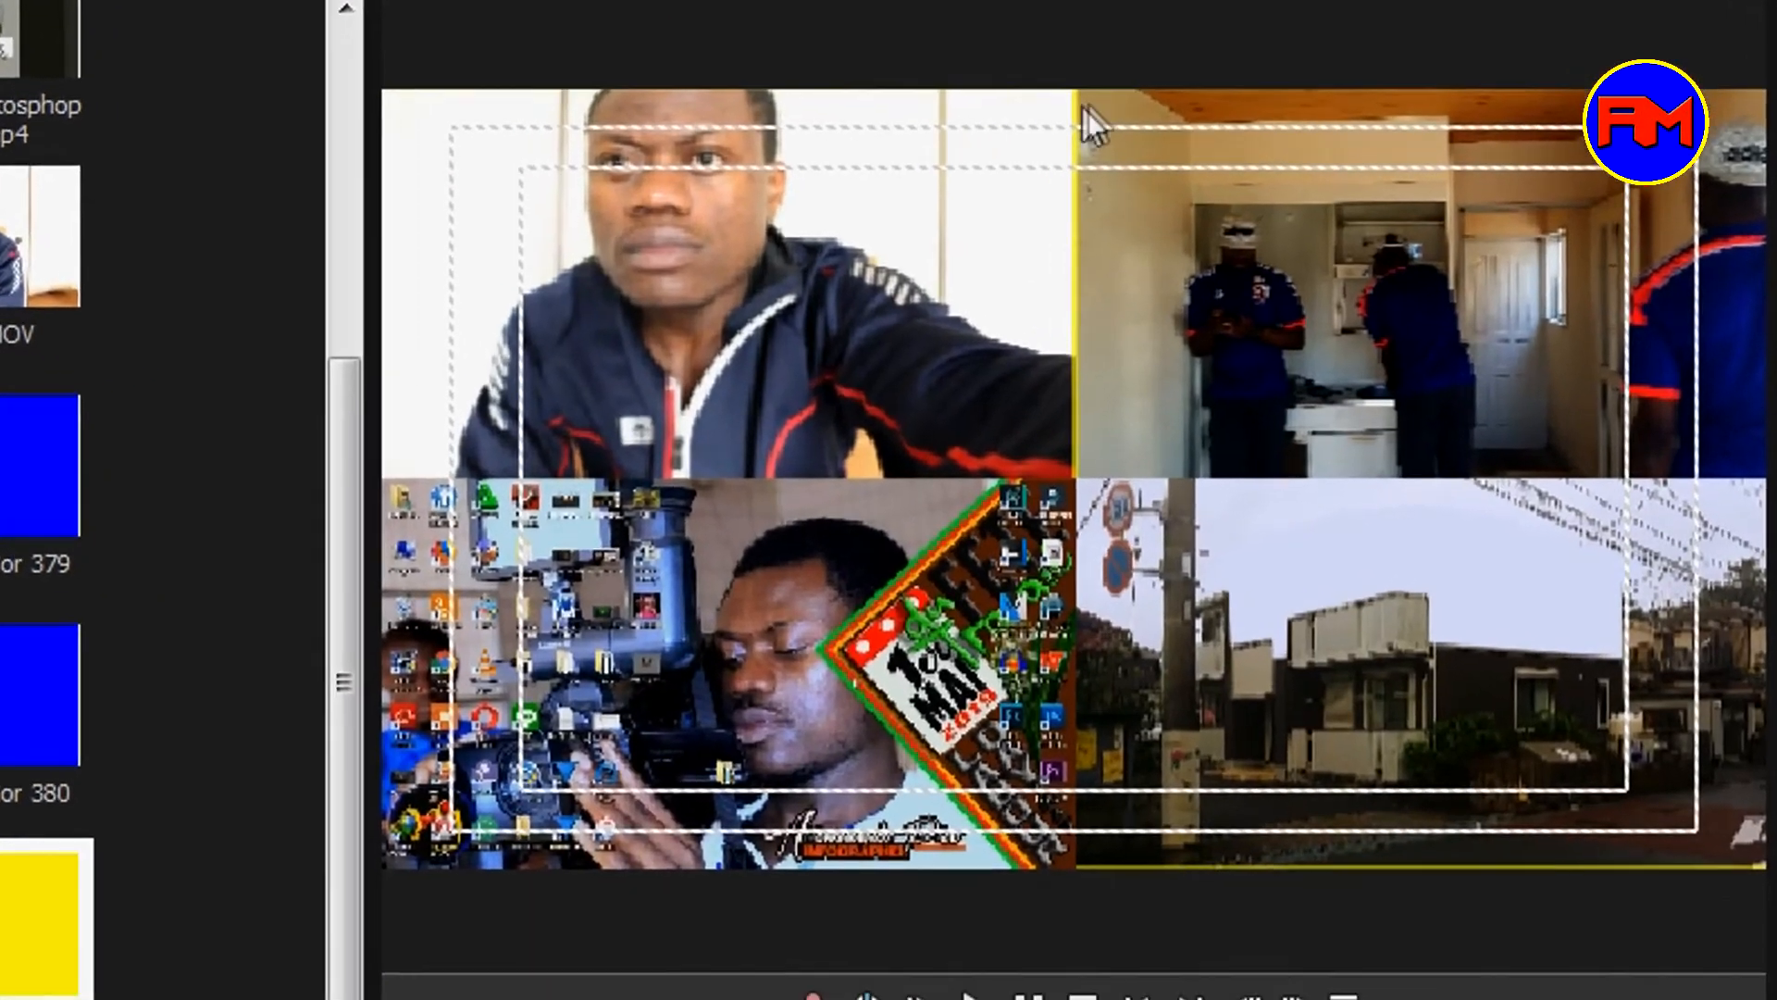